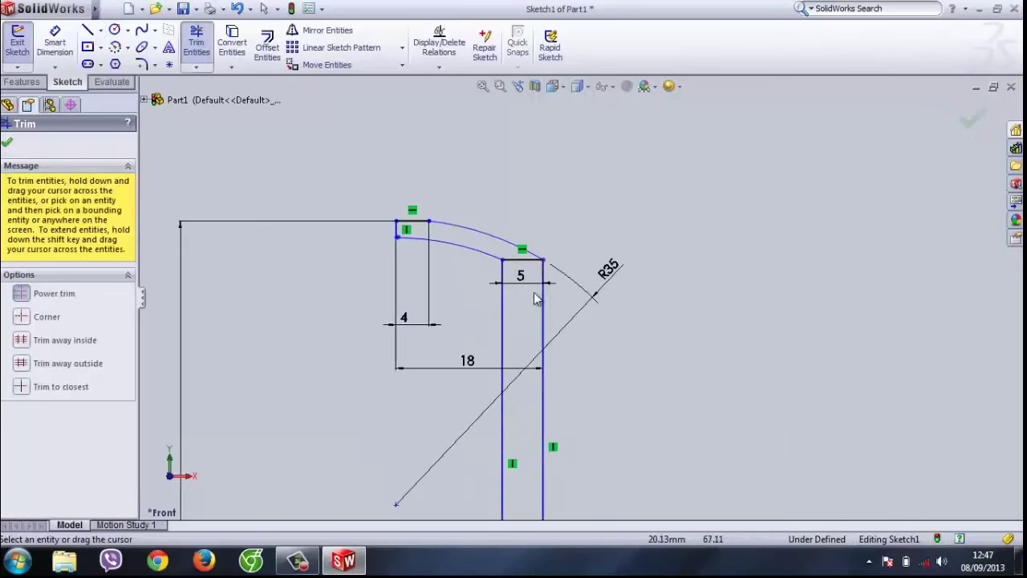
Step: Revolve the closed stepped profile 360 degrees in one direction about the long horizontal line
scroll(562, 285, up, 5)
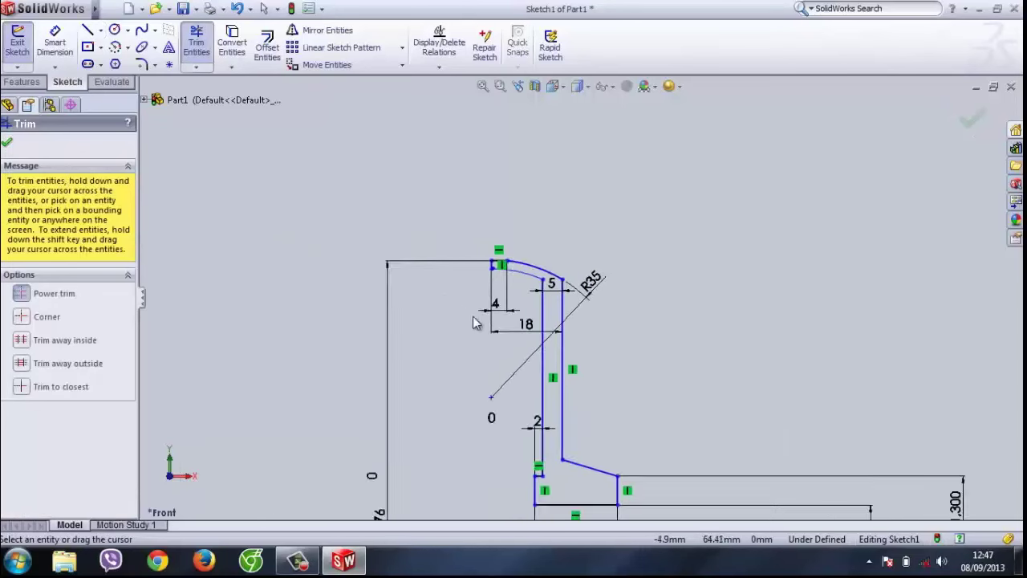
click(31, 84)
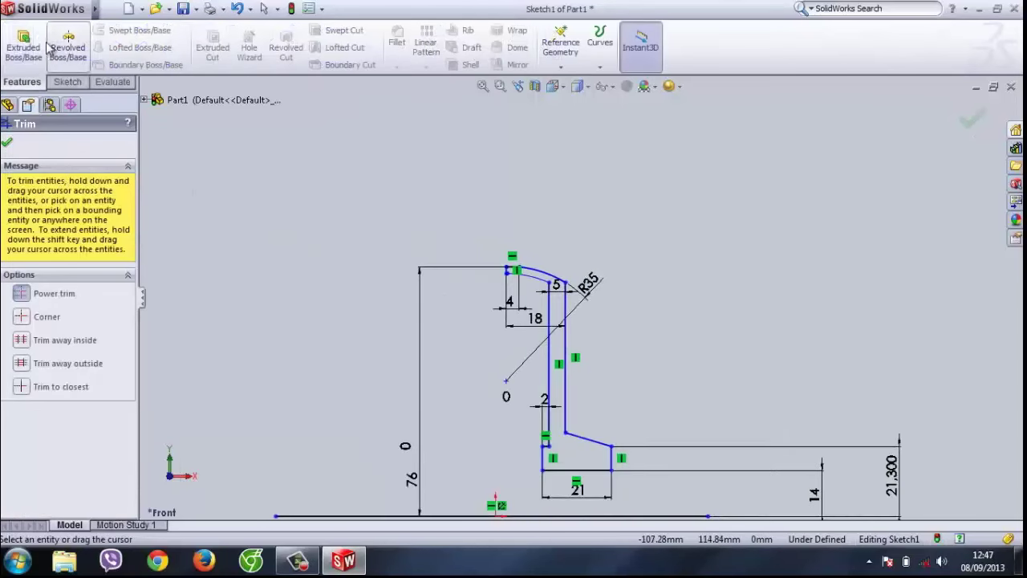
click(69, 45)
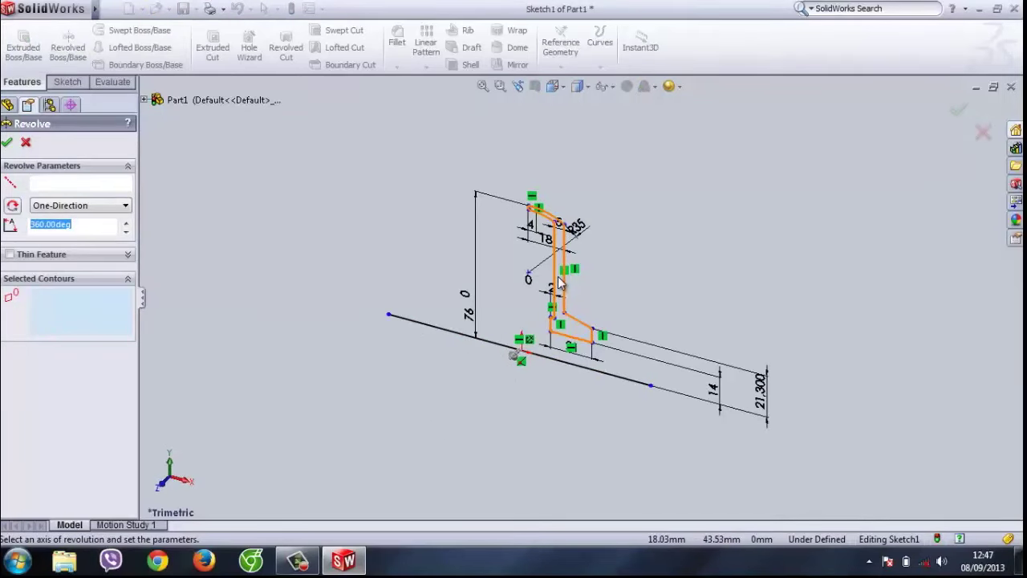
click(558, 285)
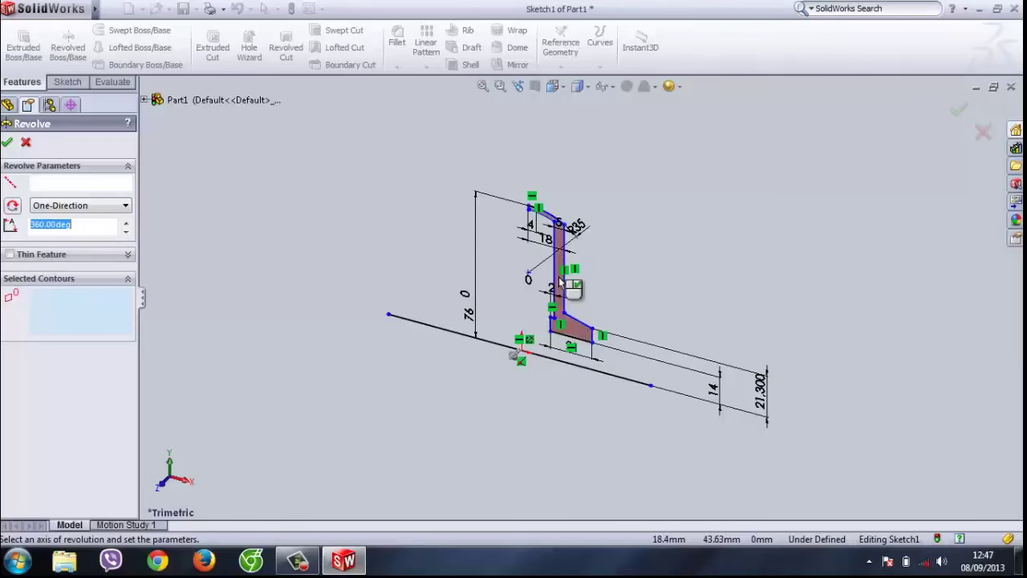
click(56, 183)
click(429, 327)
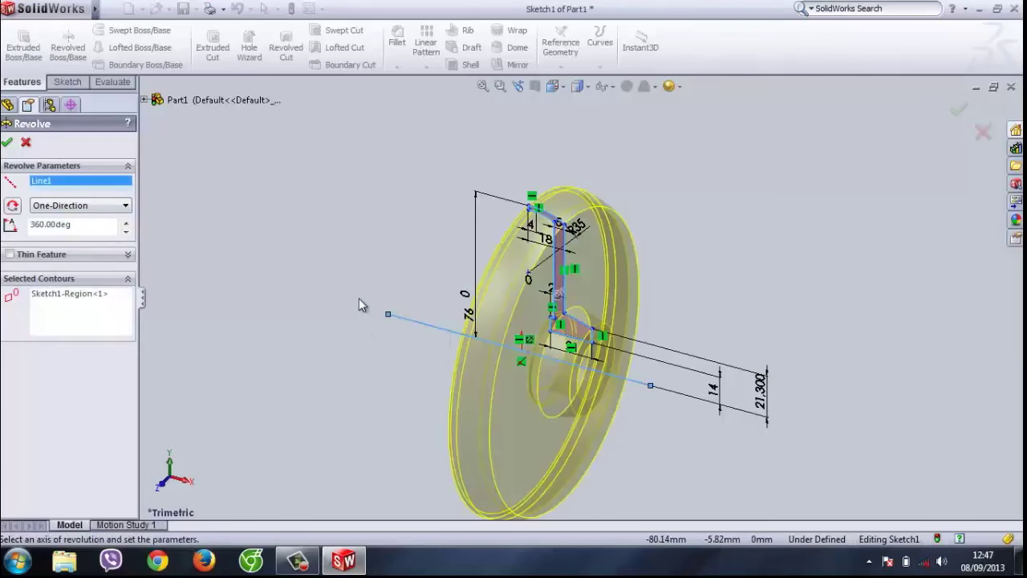
mouse_move(346, 254)
middle_down()
mouse_move(440, 182)
mouse_move(72, 208)
middle_up()
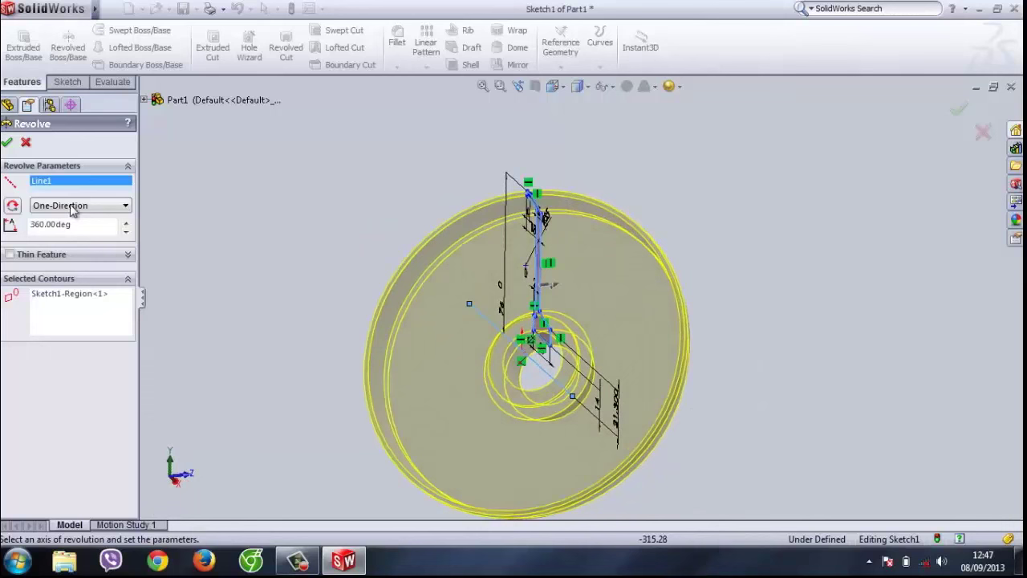
click(8, 142)
Step: Start a sketch on the hub's flat end face and draw a circle about 33 mm in diameter centred on the origin
middle_drag(271, 237, 112, 323)
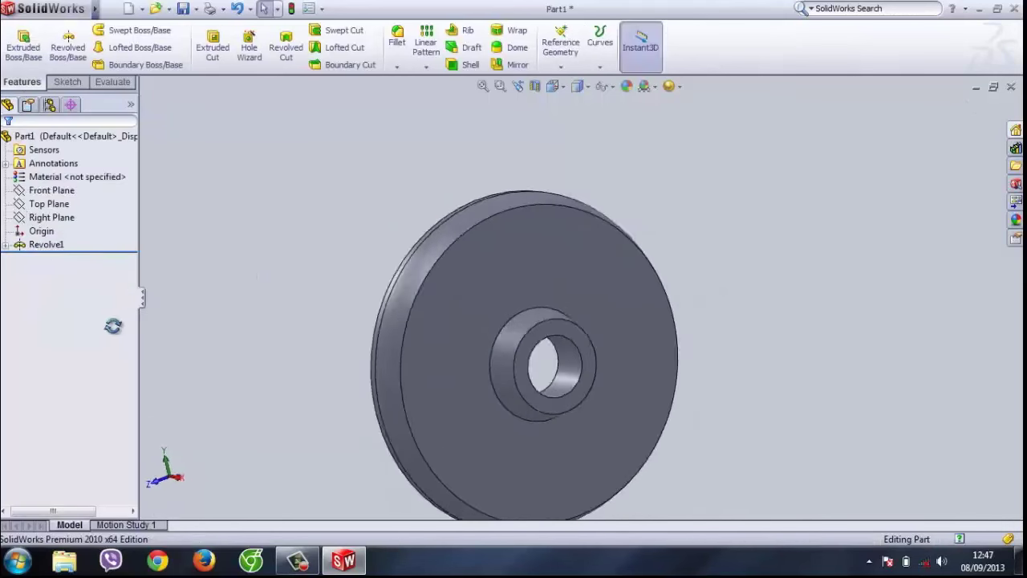
click(548, 326)
click(658, 279)
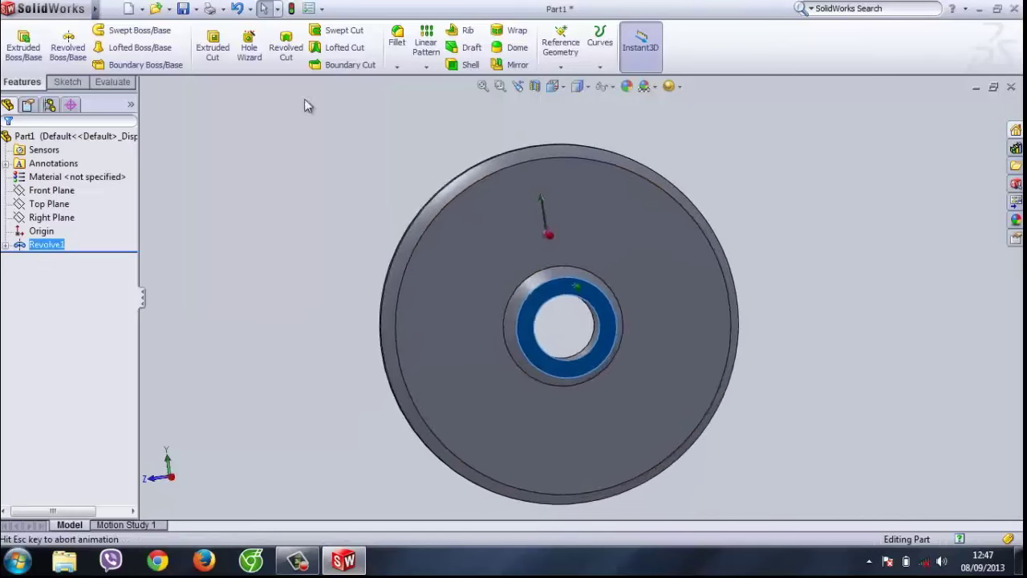
click(68, 82)
click(115, 30)
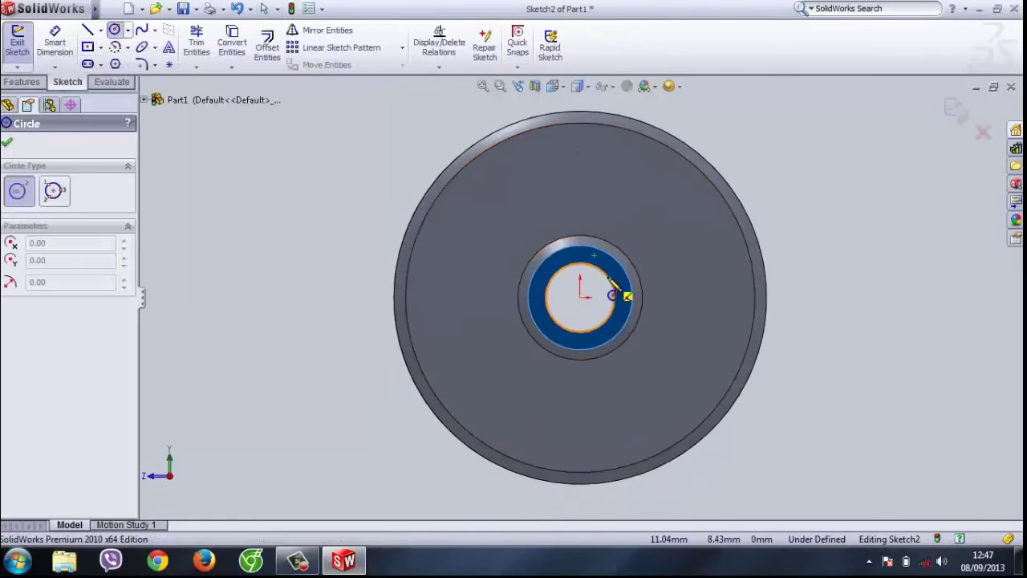
click(580, 297)
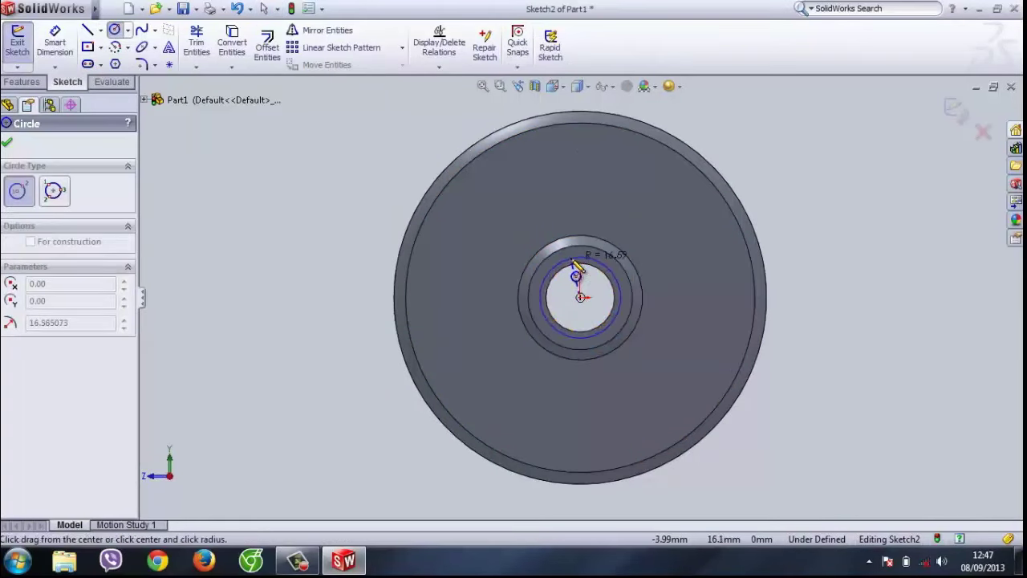
click(591, 257)
key(Escape)
Step: Dimension the circle around the bore and set its diameter to 32 mm
click(552, 325)
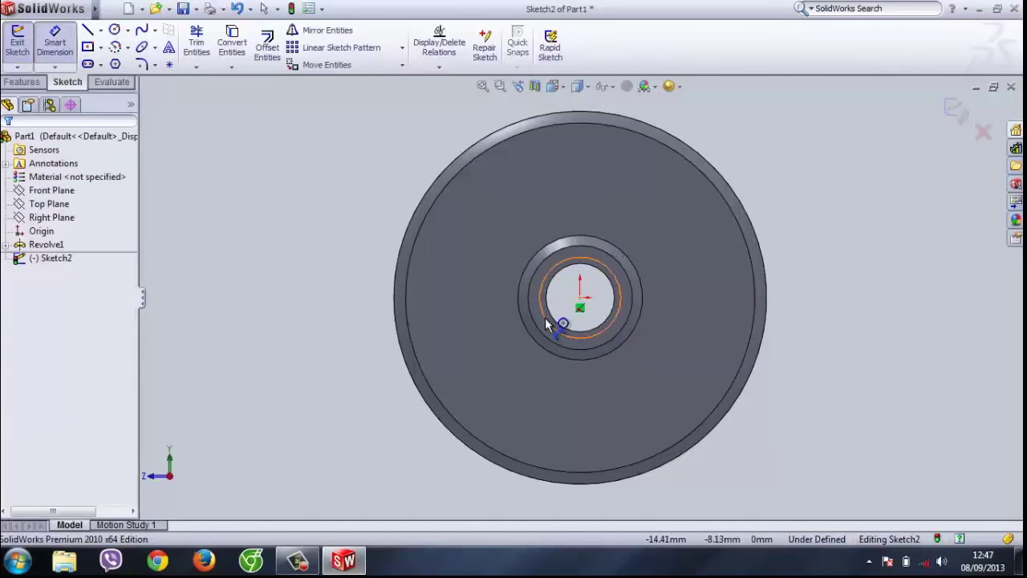
click(362, 345)
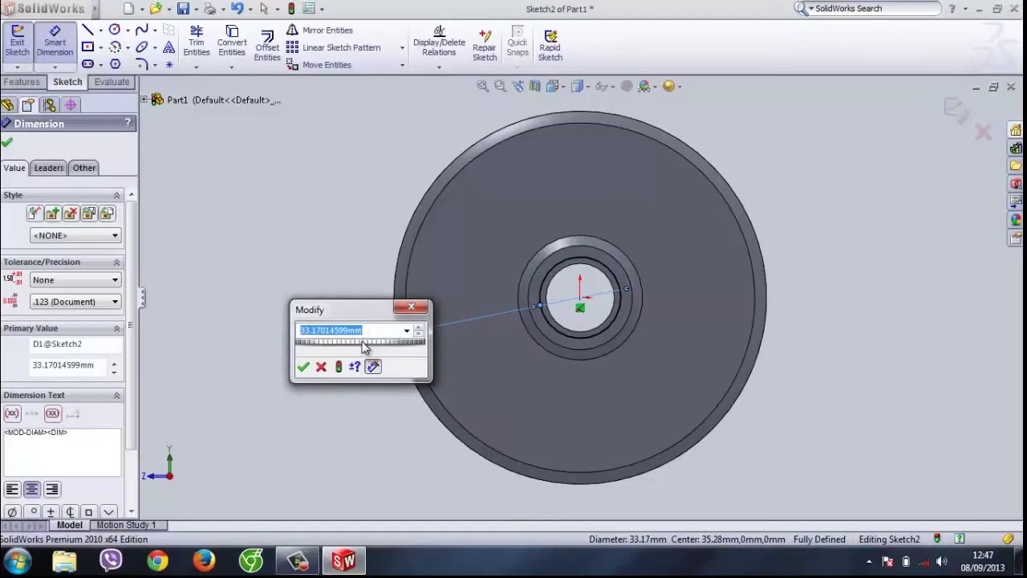
key(Return)
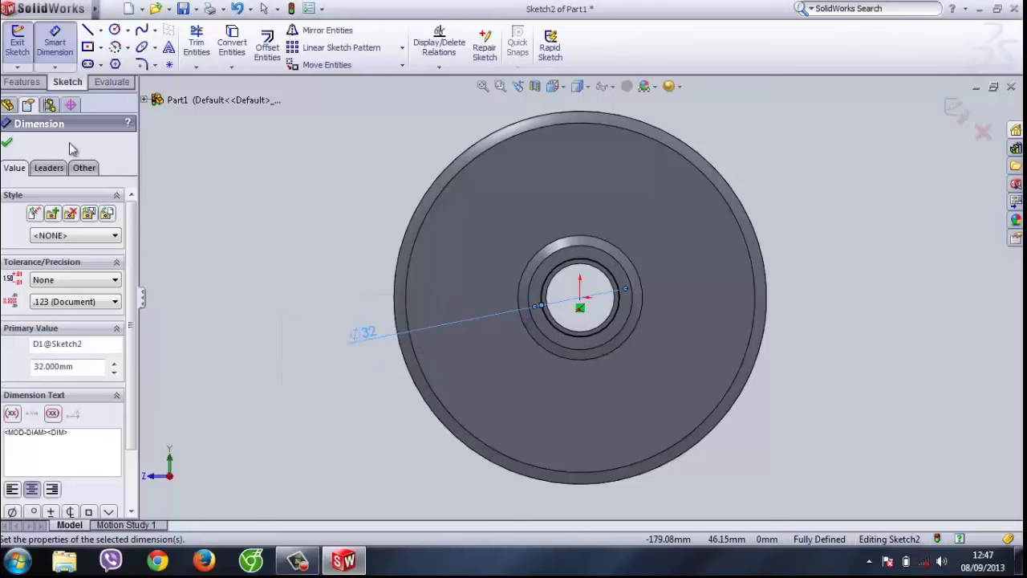
Step: Cut-extrude the circle into the hub as a blind recess 2 mm deep
click(32, 84)
click(213, 47)
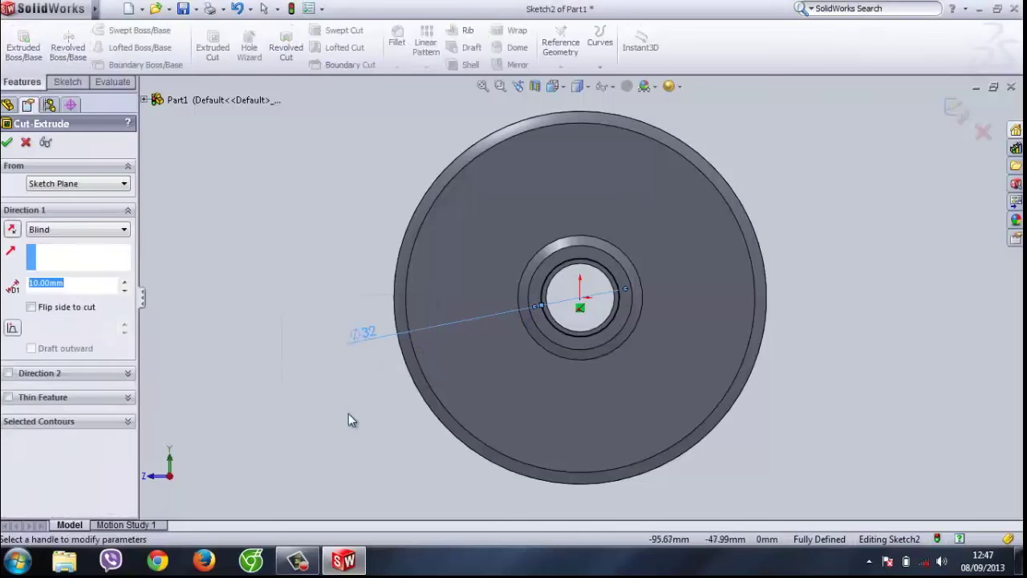
text(4)
click(6, 142)
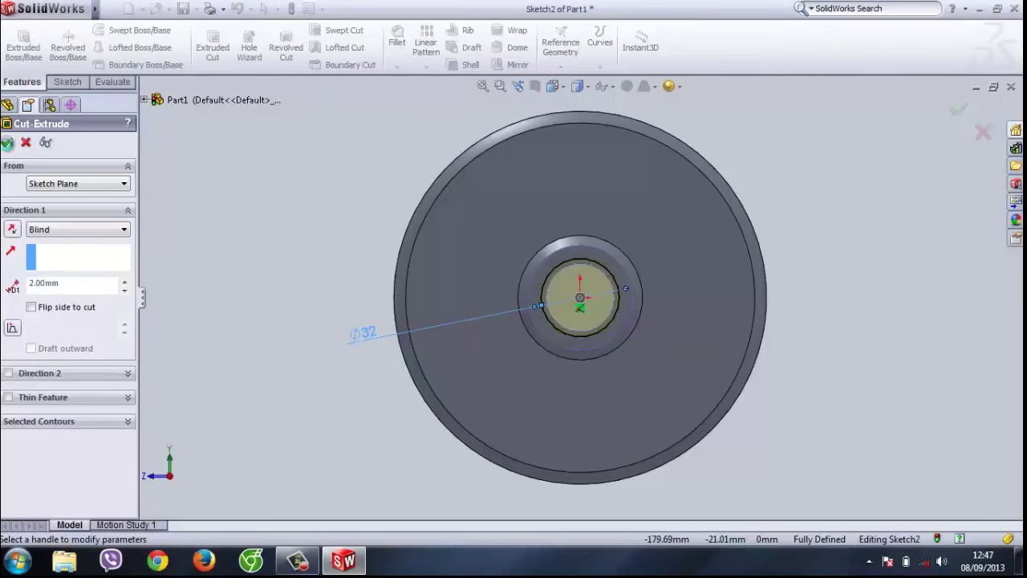
Step: Fillet the base edge and the outer end edge of the protruding hub with a 5 mm radius
middle_drag(312, 299, 396, 117)
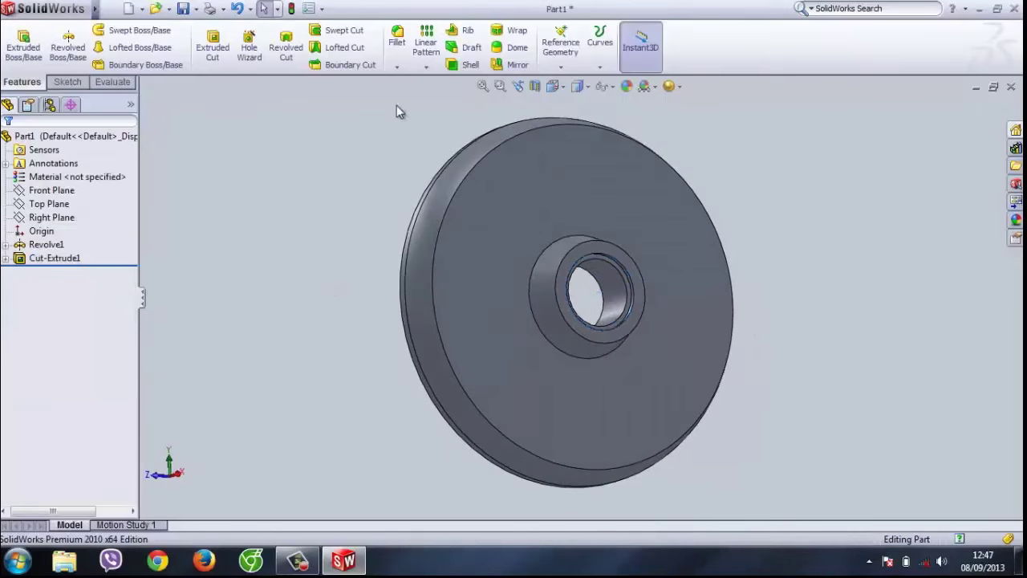
click(398, 44)
text(5.00mm)
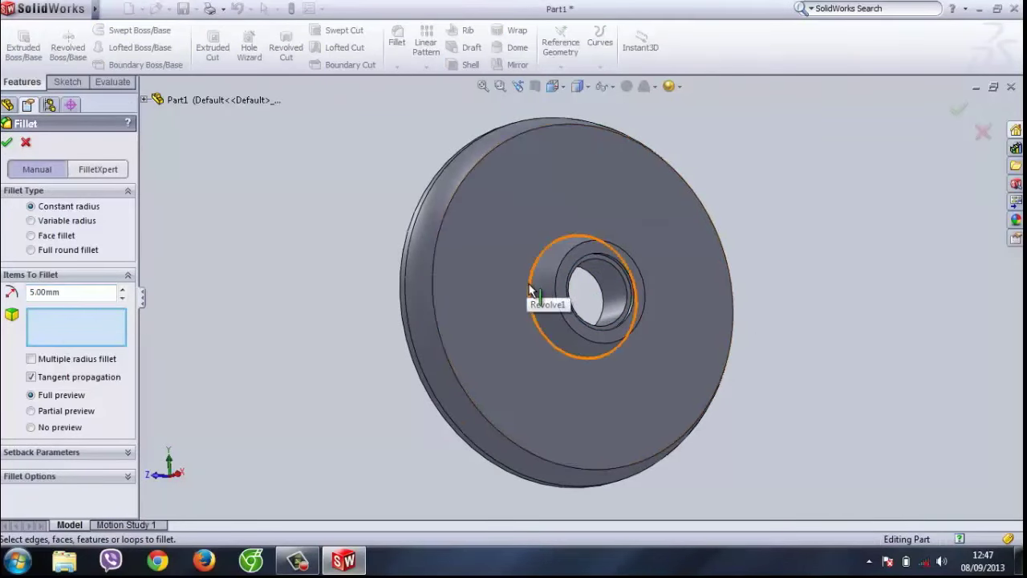
click(528, 282)
click(552, 282)
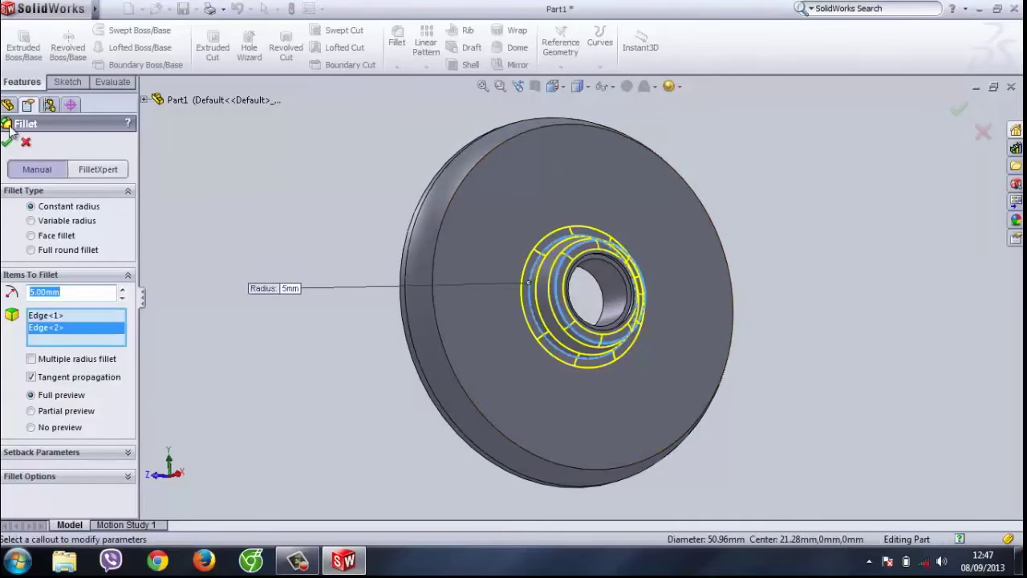
key(Return)
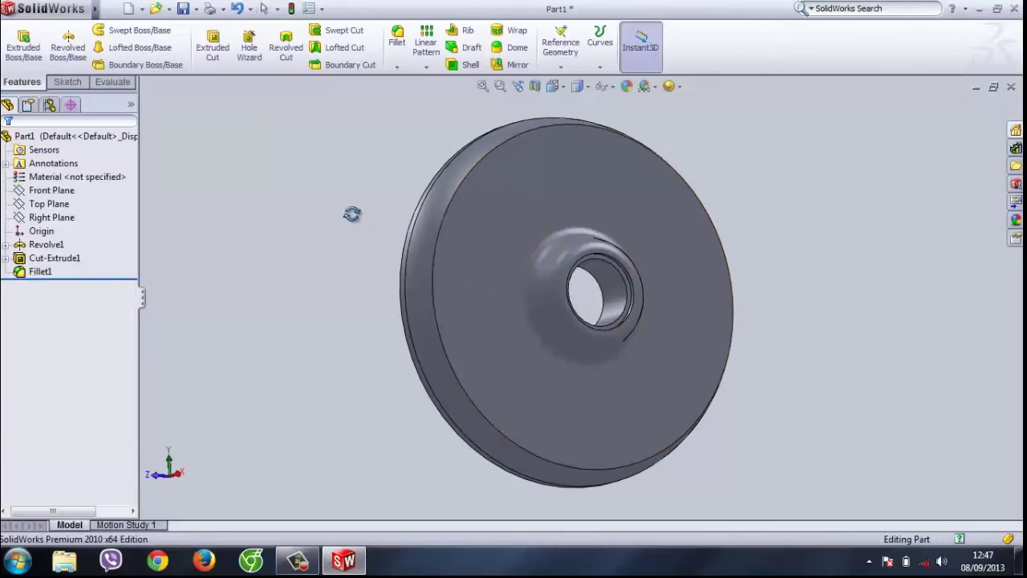
Step: Fillet the disc's front outer edge, the edges inside the rim and the hub's base edge on the back with a 3 mm radius
middle_drag(351, 214, 345, 159)
click(397, 40)
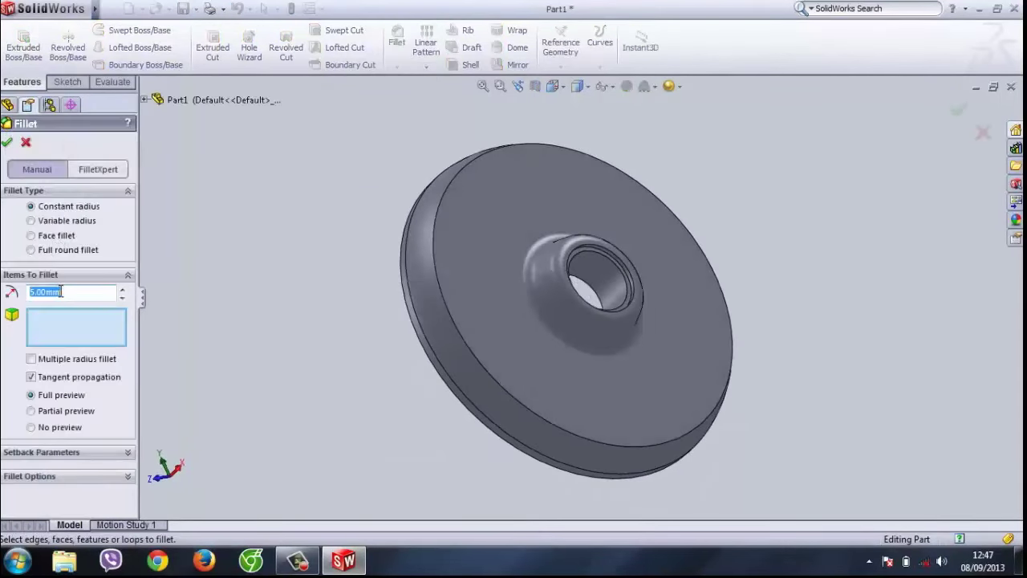
text(3)
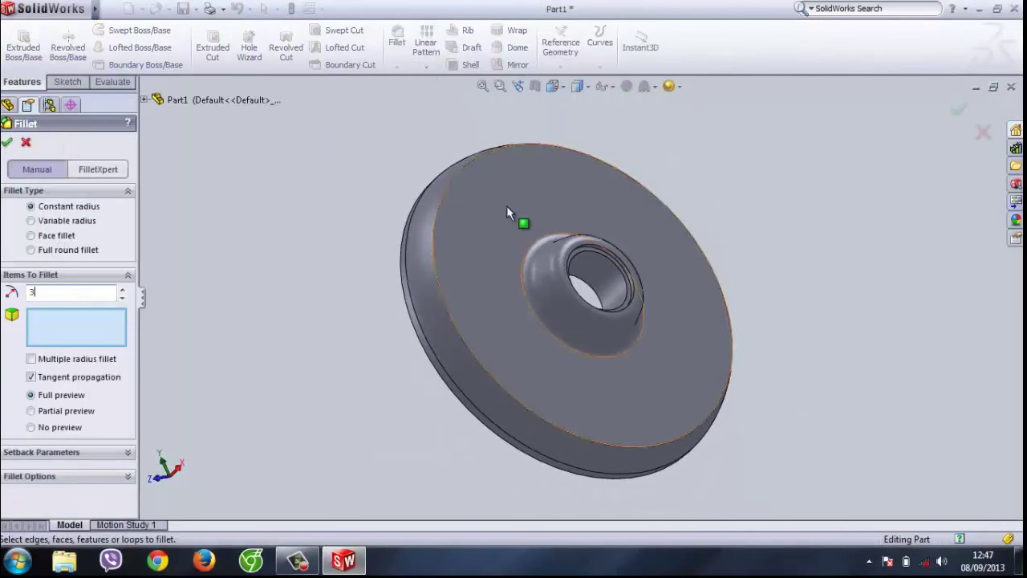
click(435, 218)
middle_drag(257, 221, 338, 207)
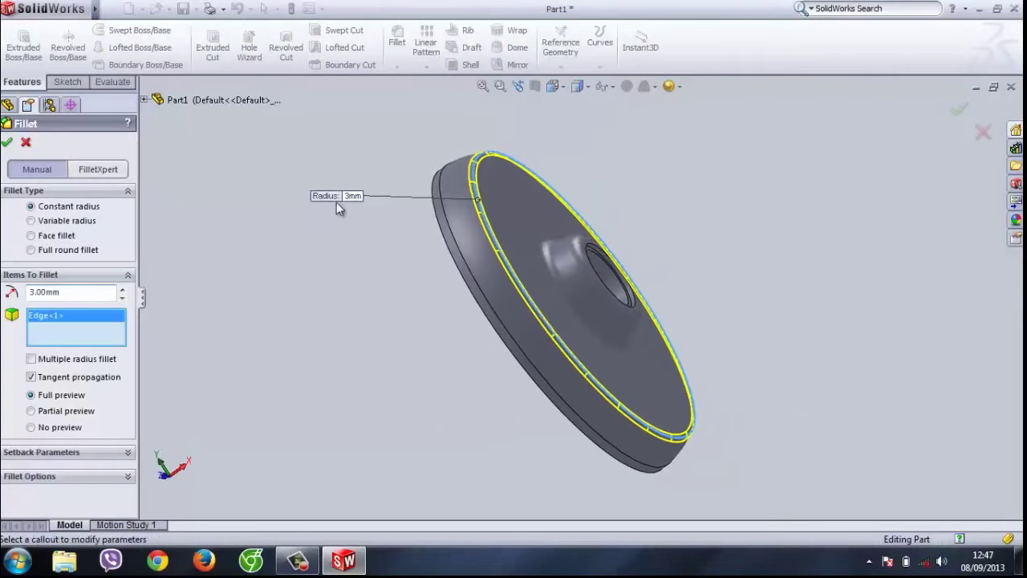
click(426, 222)
middle_drag(426, 222, 486, 157)
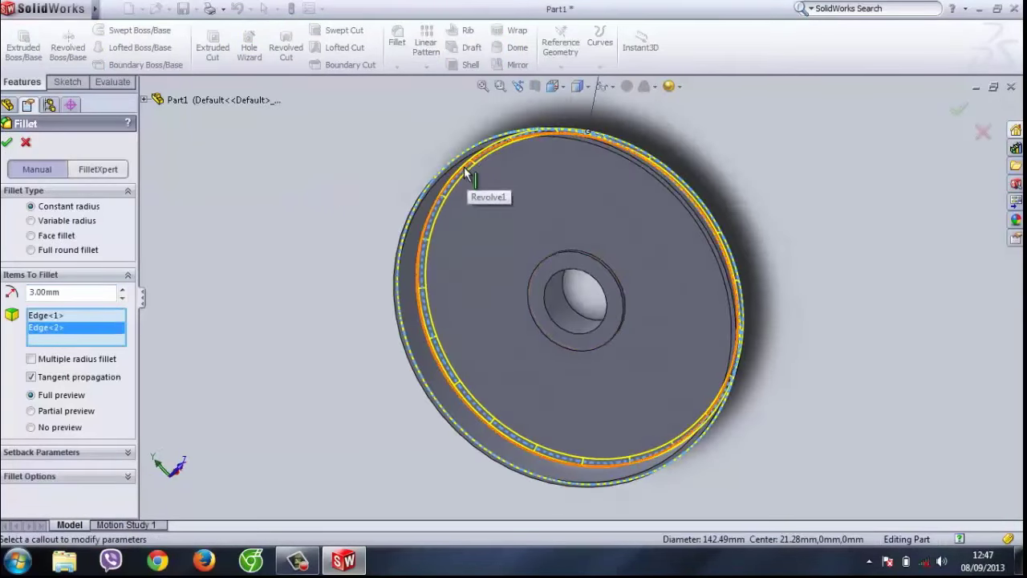
click(420, 294)
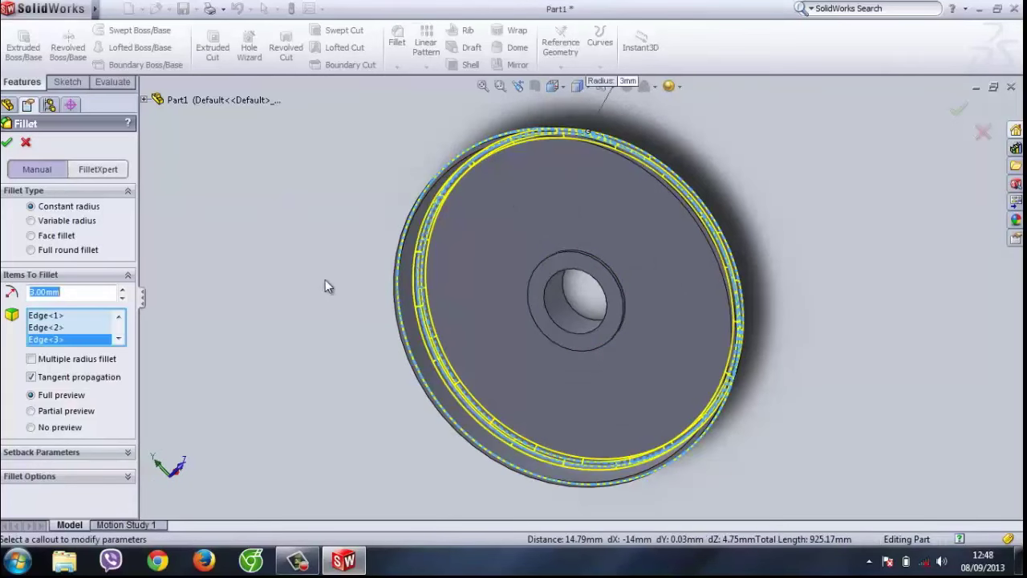
click(610, 273)
middle_drag(259, 252, 183, 239)
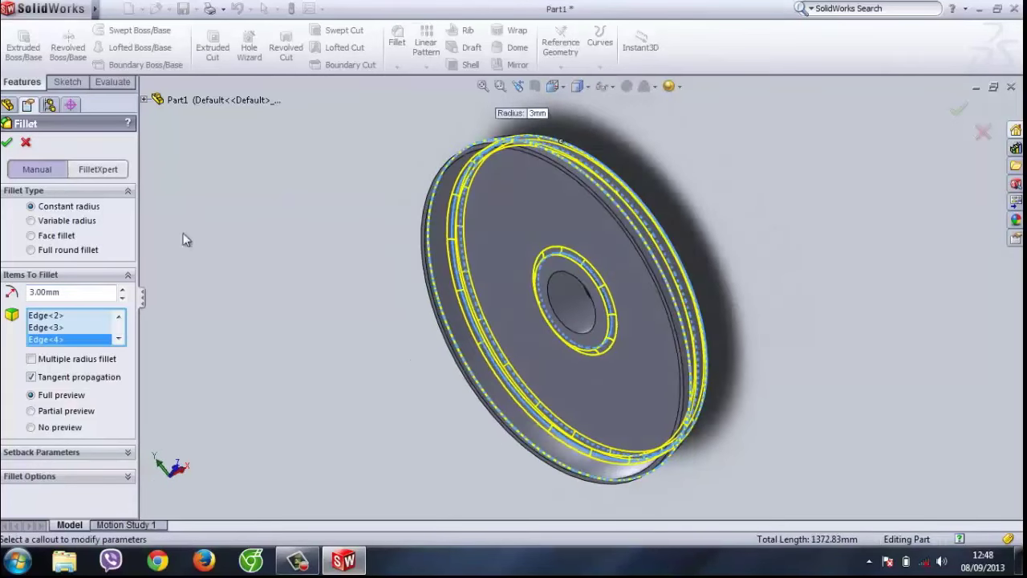
click(6, 142)
Step: Orient the view square to the hollow back side of the disc
middle_drag(273, 172, 458, 299)
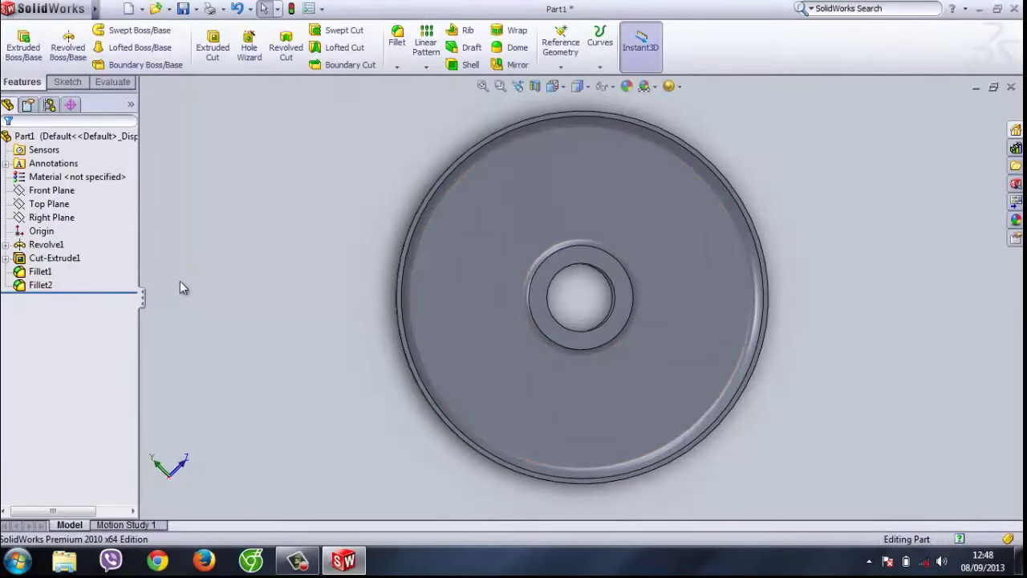
click(55, 217)
key(space)
double_click(403, 374)
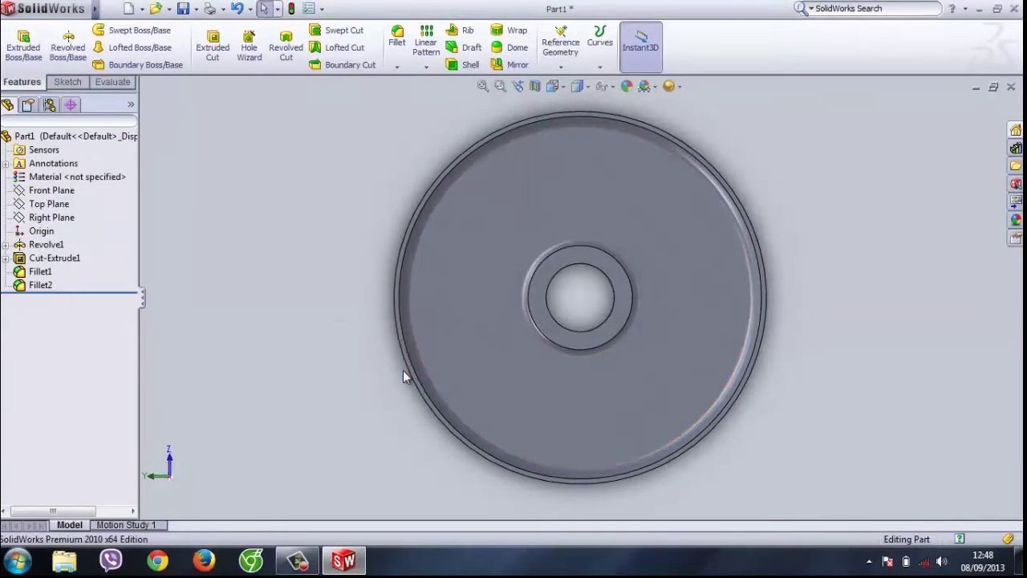
click(68, 83)
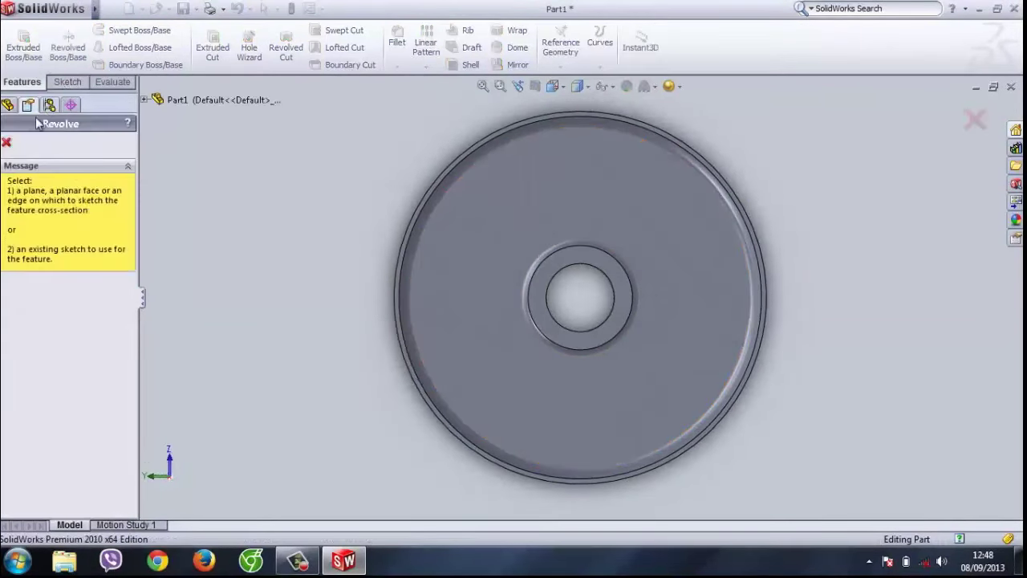
key(Escape)
scroll(641, 439, down, 3)
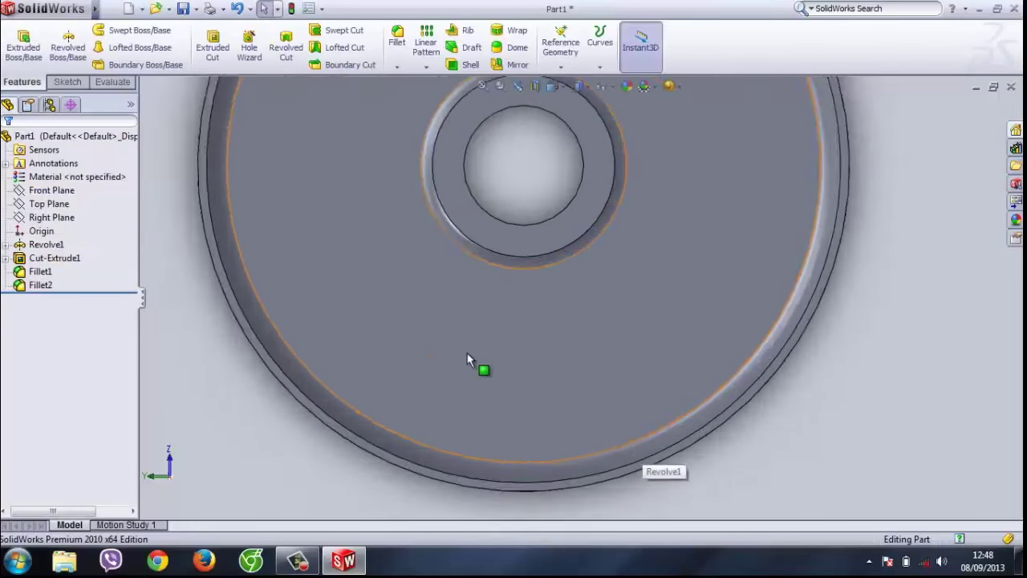
scroll(472, 353, up, 2)
scroll(481, 369, down, 1)
key(space)
click(496, 396)
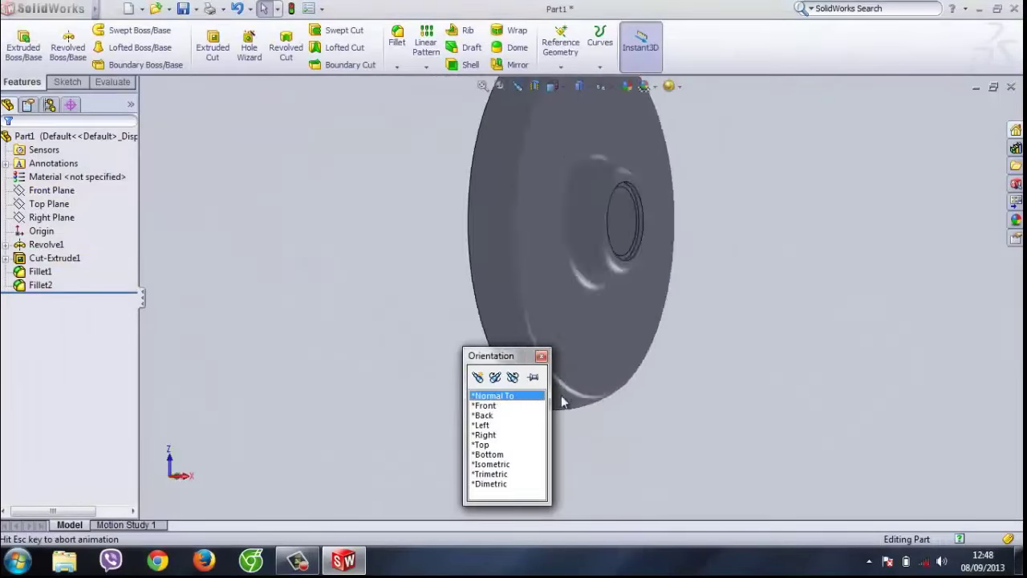
key(space)
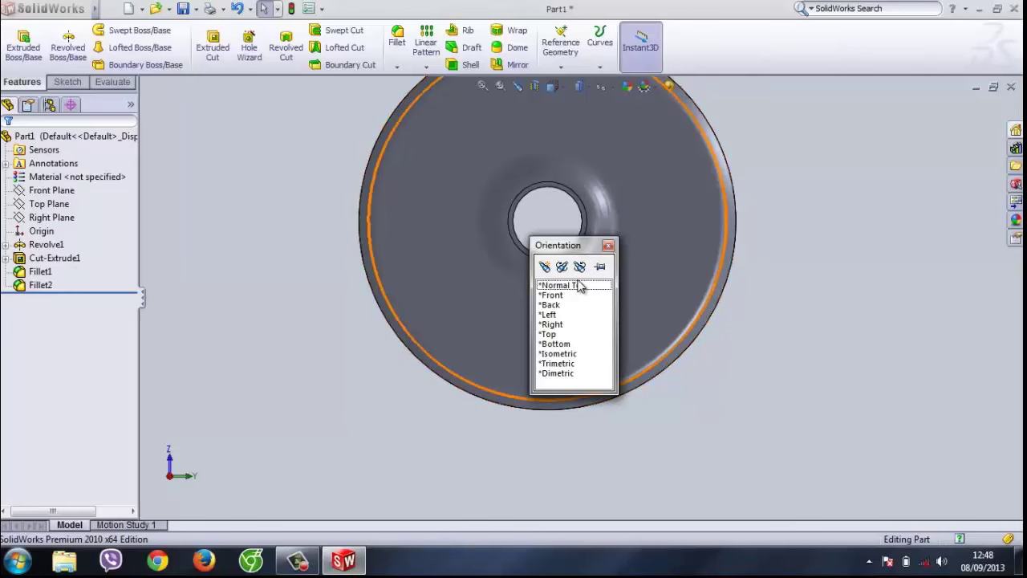
click(577, 286)
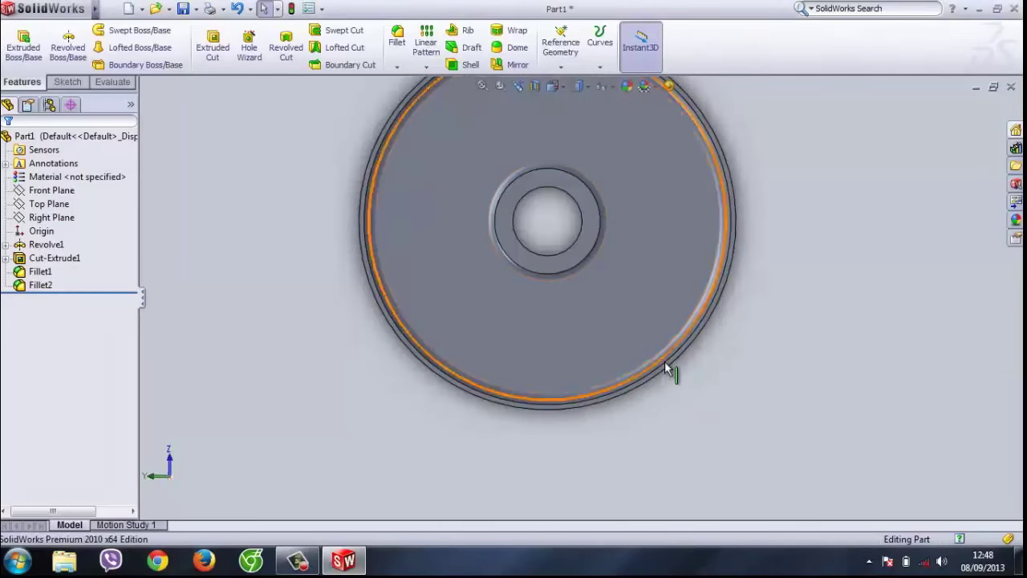
Step: On the back rim face, sketch a line about 104 mm long straight down from the disc's centre and fix it
scroll(666, 370, down, 3)
click(629, 358)
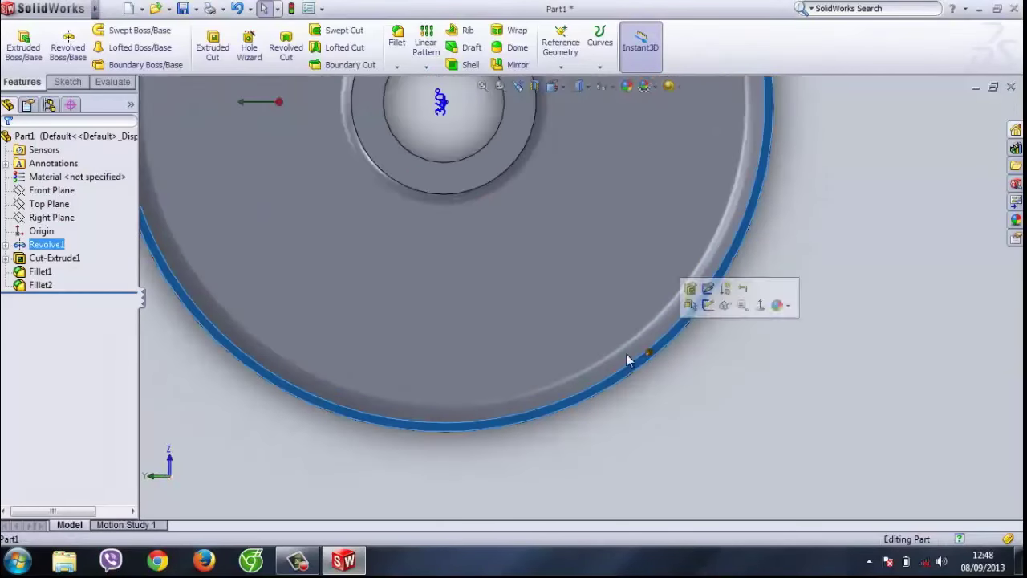
scroll(561, 329, up, 3)
key(z)
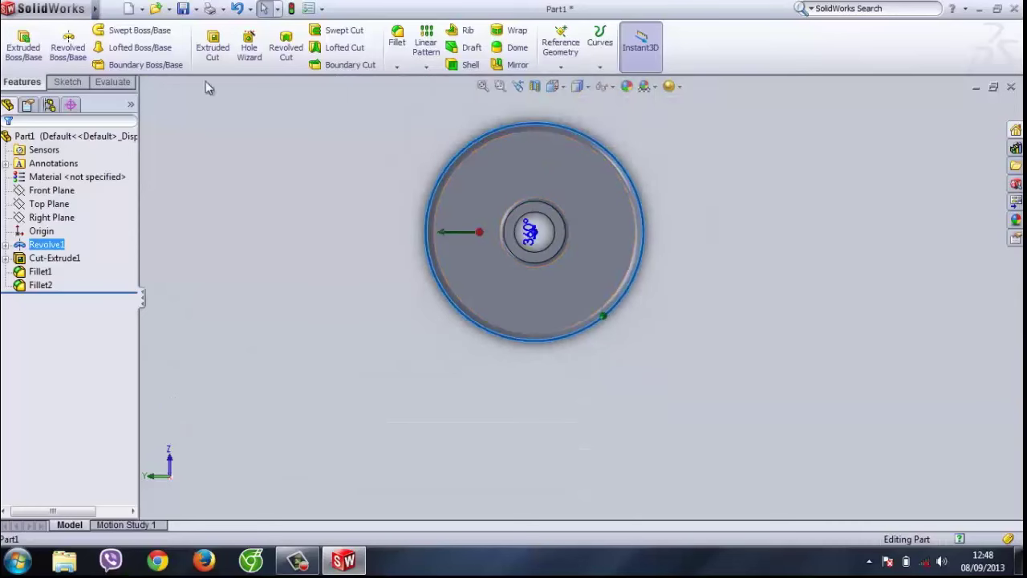
click(69, 82)
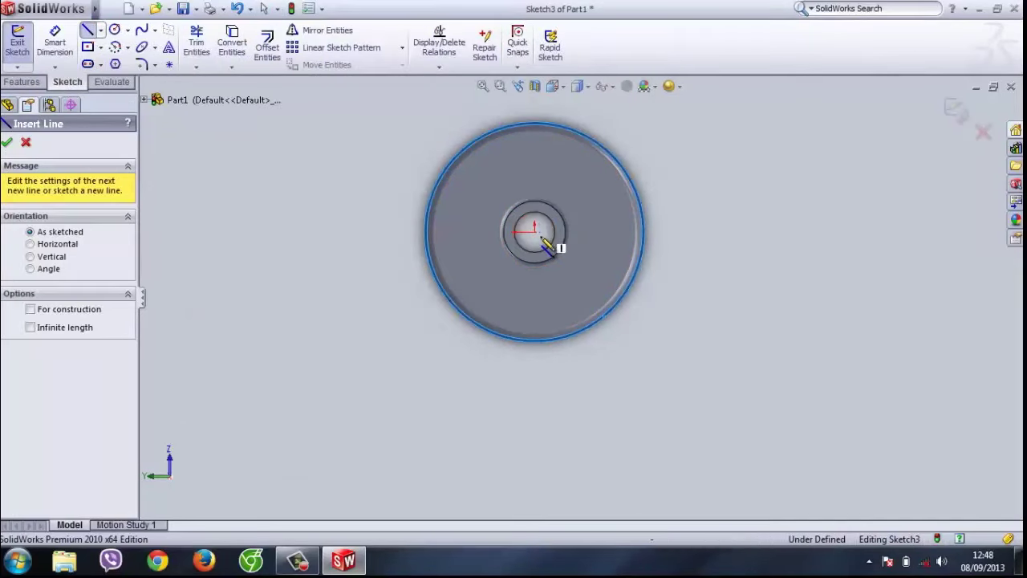
click(535, 232)
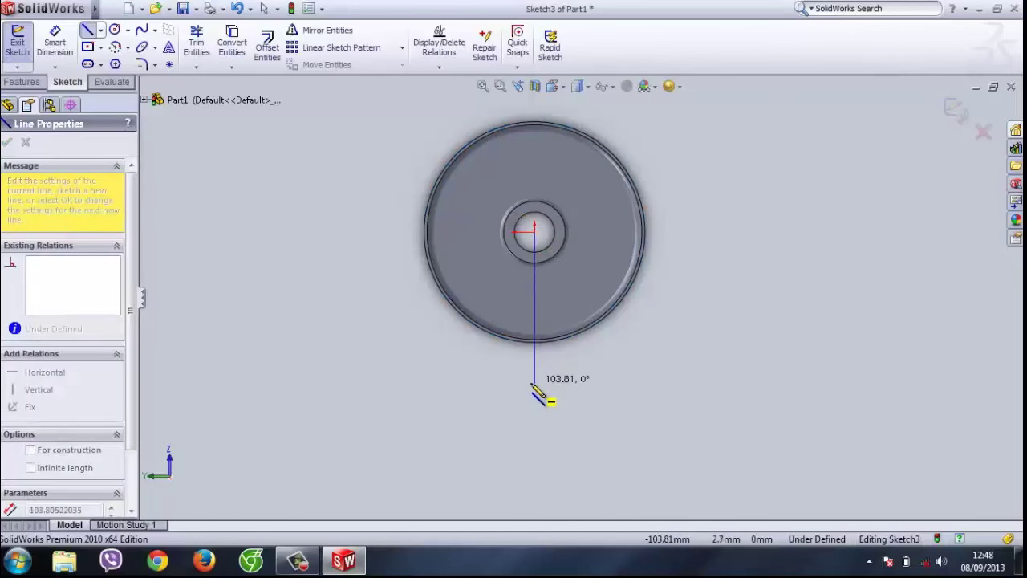
click(534, 383)
key(Escape)
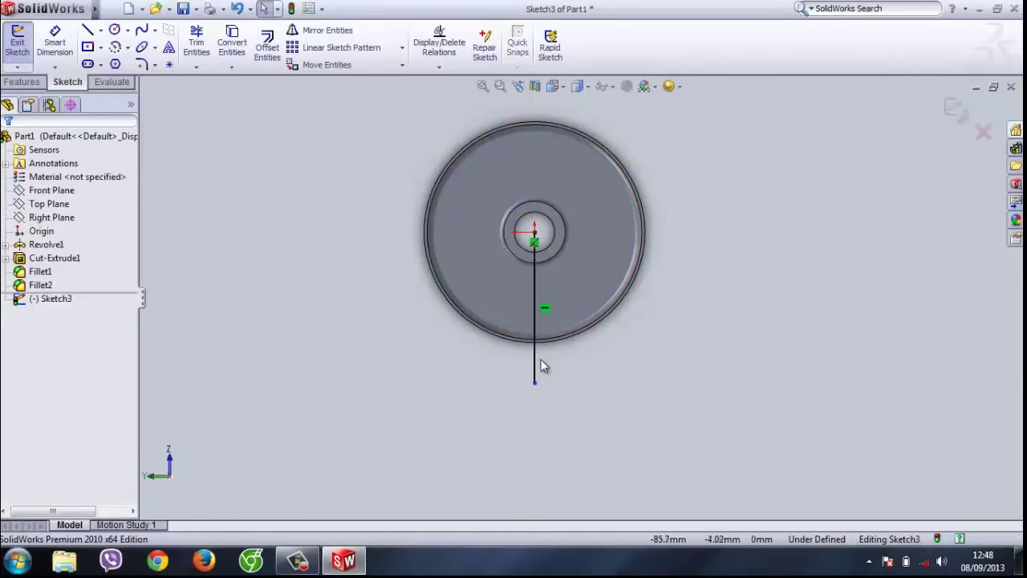
click(536, 372)
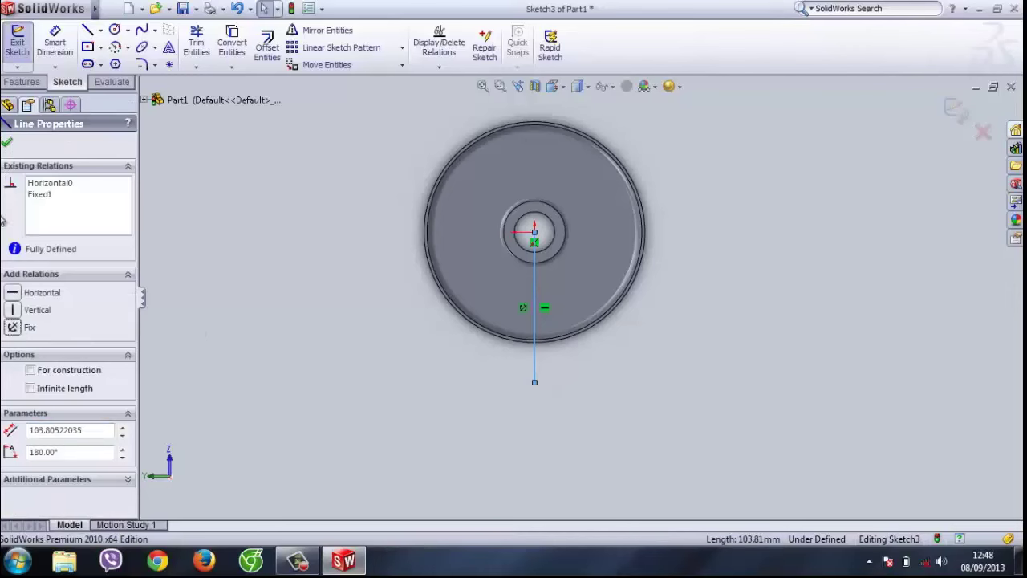
click(9, 144)
Step: Sketch an angled line from the disc's centre past the rim and dimension it at 50° from the fixed line
click(90, 32)
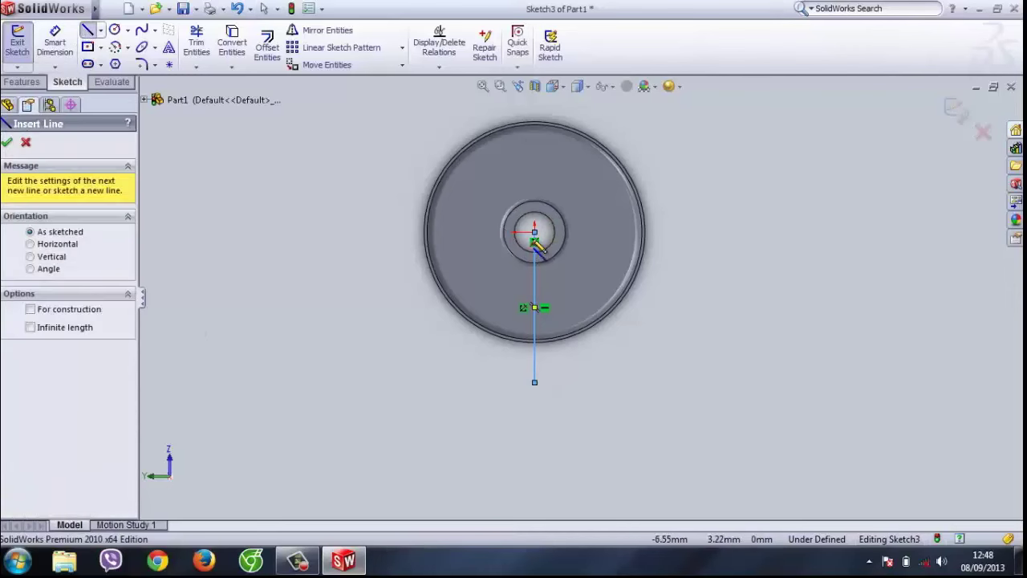
click(534, 234)
click(704, 337)
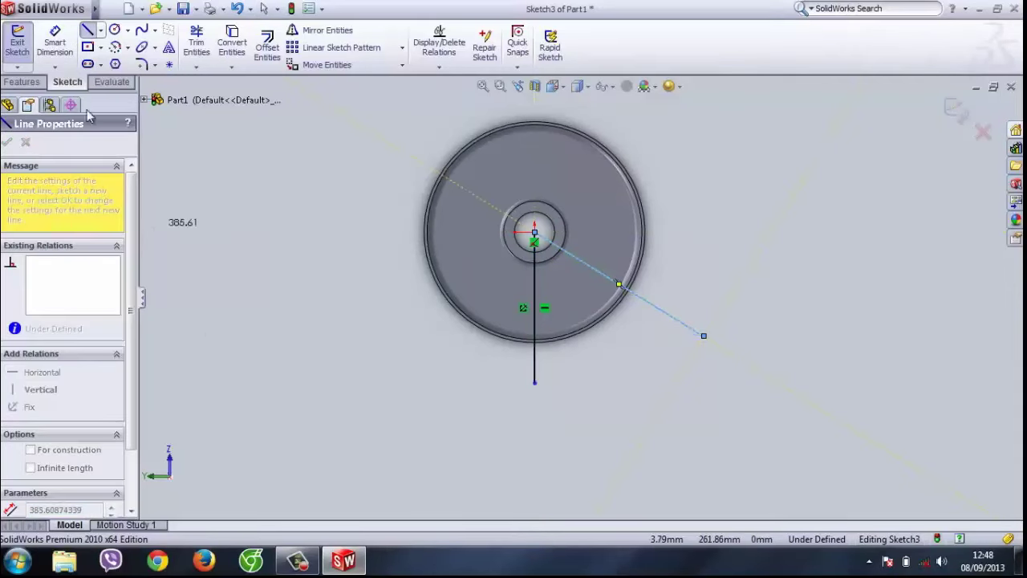
click(55, 44)
click(646, 304)
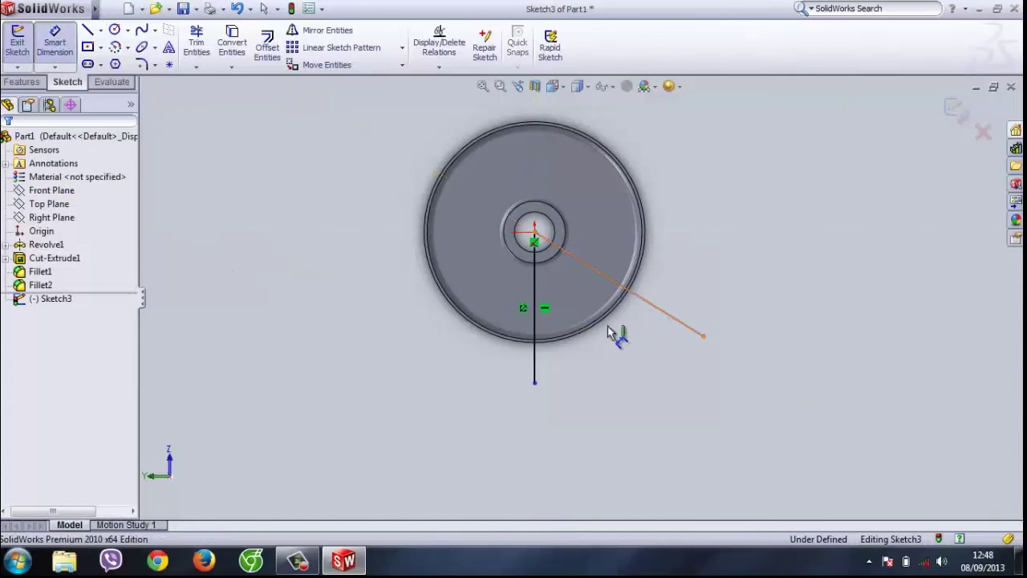
click(536, 365)
click(666, 388)
text(50)
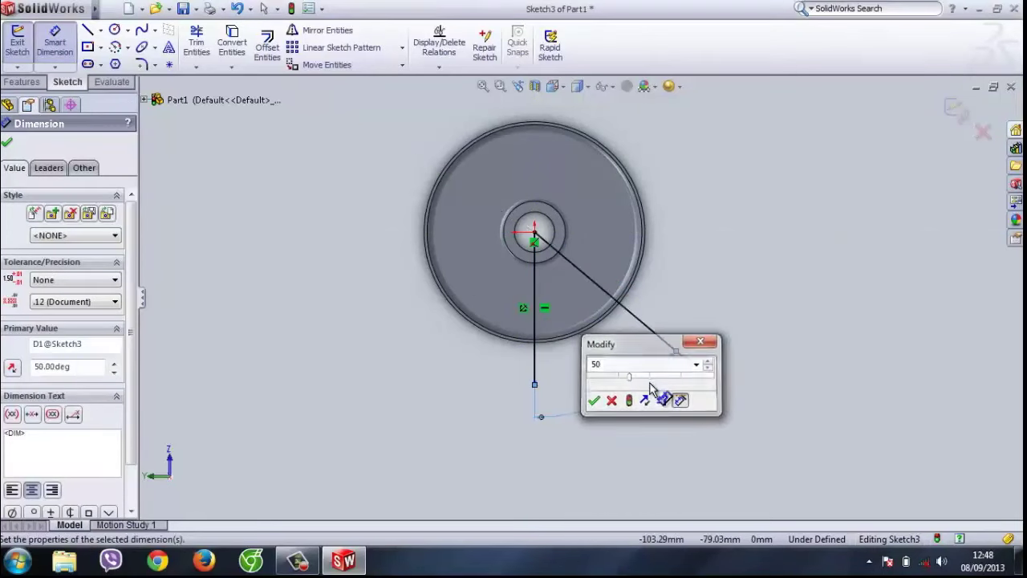
key(Return)
Step: Sketch a circle centred on the angled line just outside the rim and set its diameter to 12 mm
scroll(667, 374, down, 5)
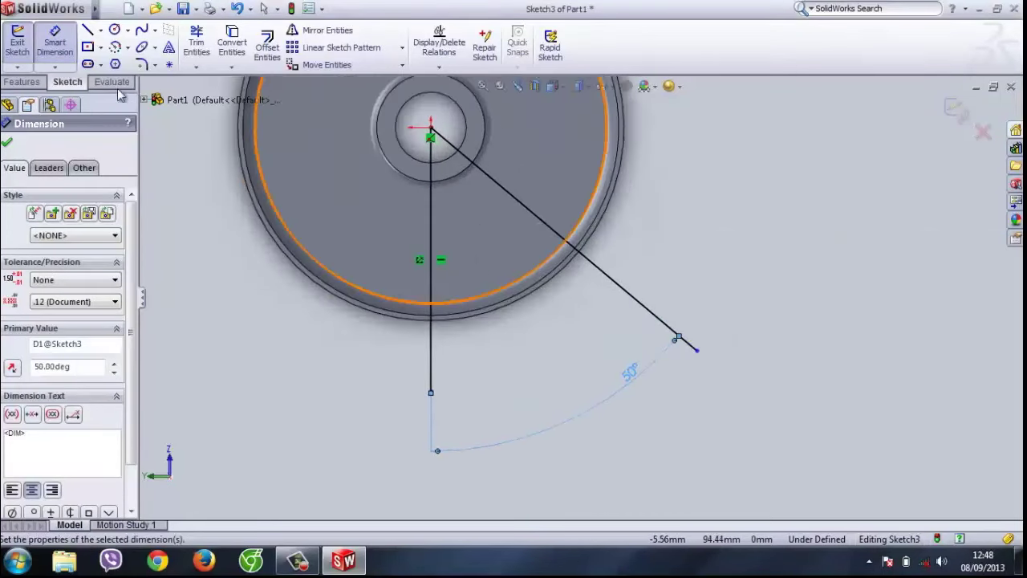
click(114, 30)
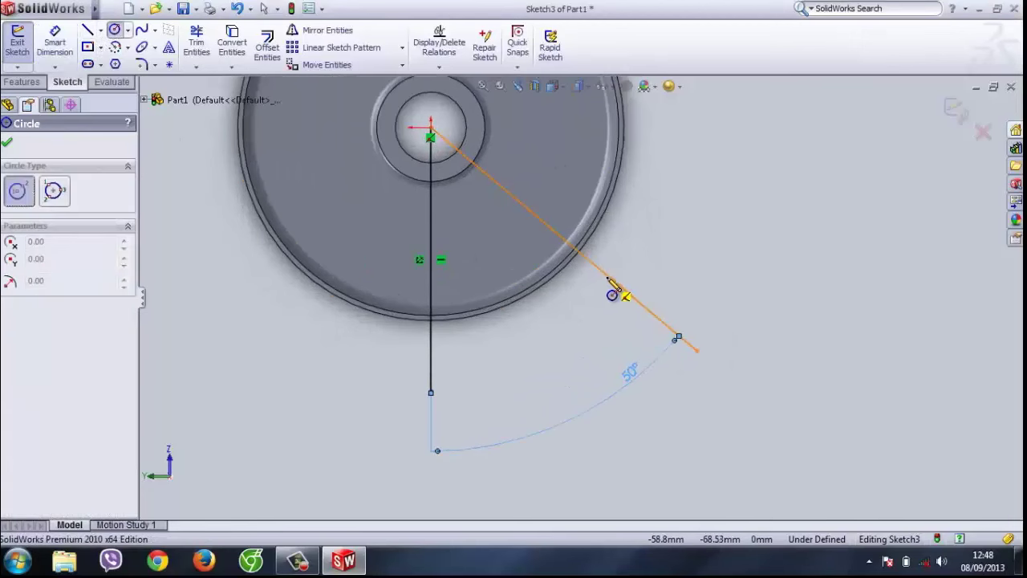
click(607, 275)
click(624, 267)
click(55, 44)
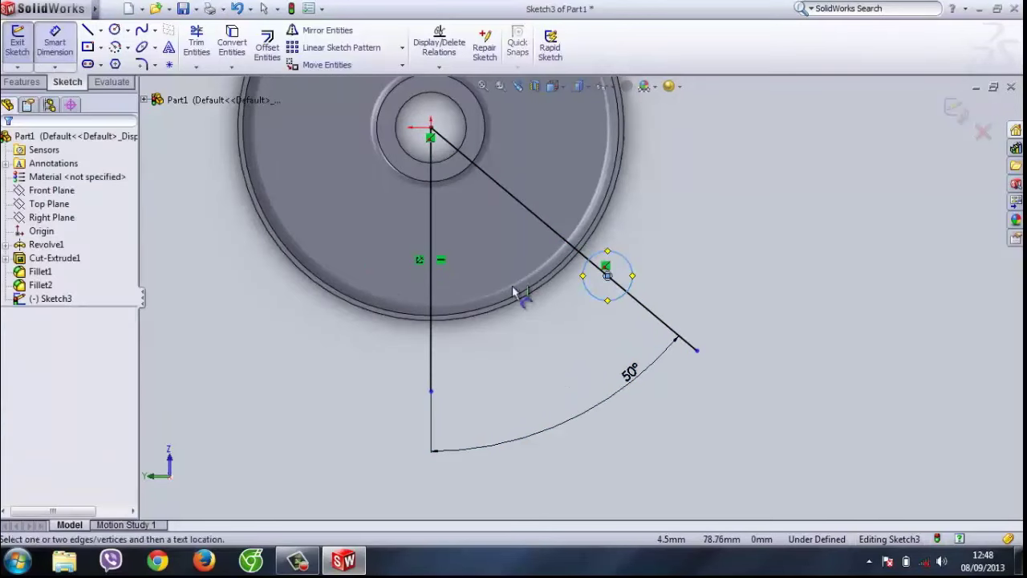
click(642, 257)
click(664, 265)
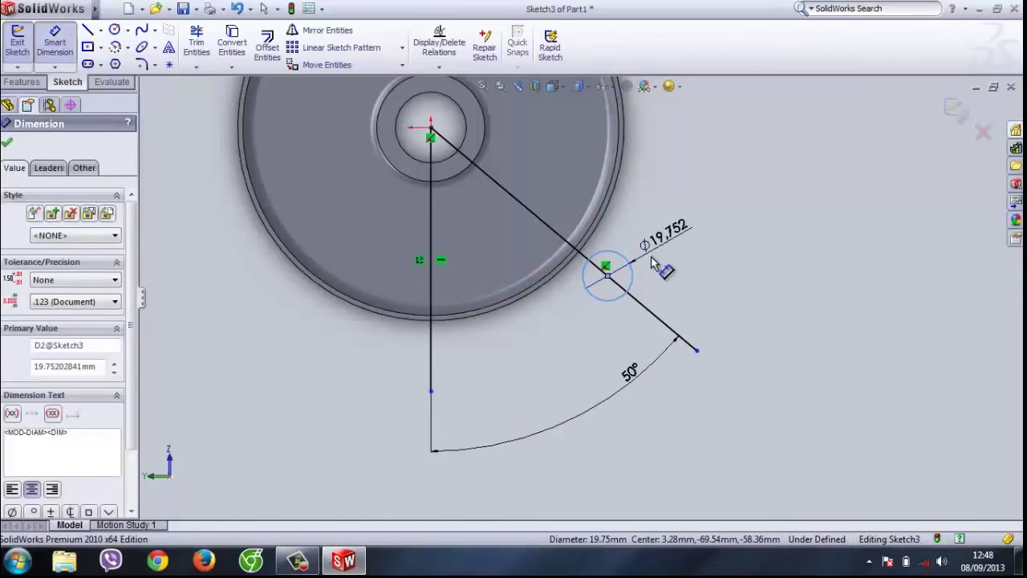
text(12)
key(Return)
Step: Add a concentric circle inside the 12 mm circle and set its diameter to 6 mm
scroll(631, 262, down, 2)
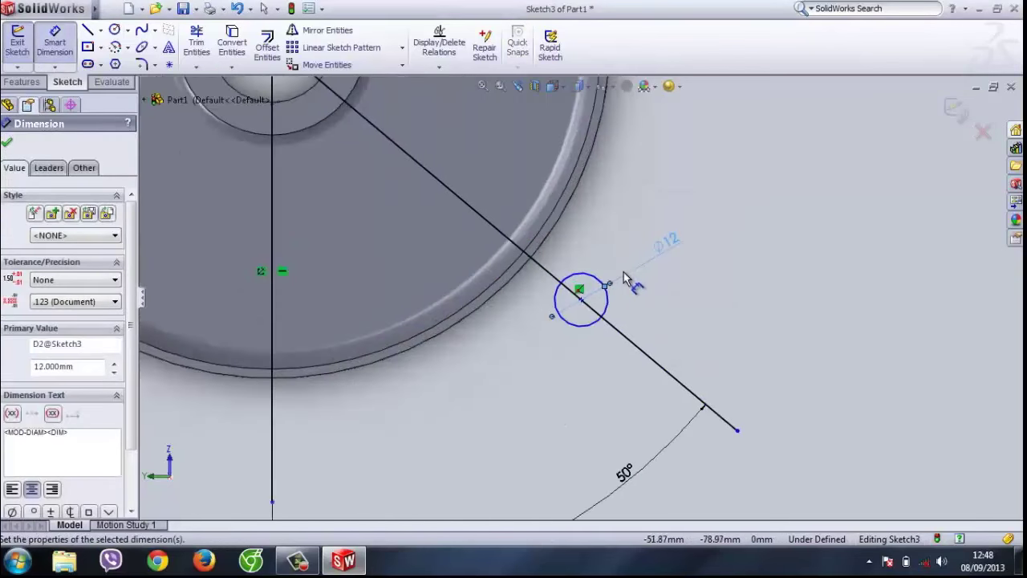
scroll(580, 292, up, 3)
scroll(601, 289, down, 4)
scroll(574, 298, up, 1)
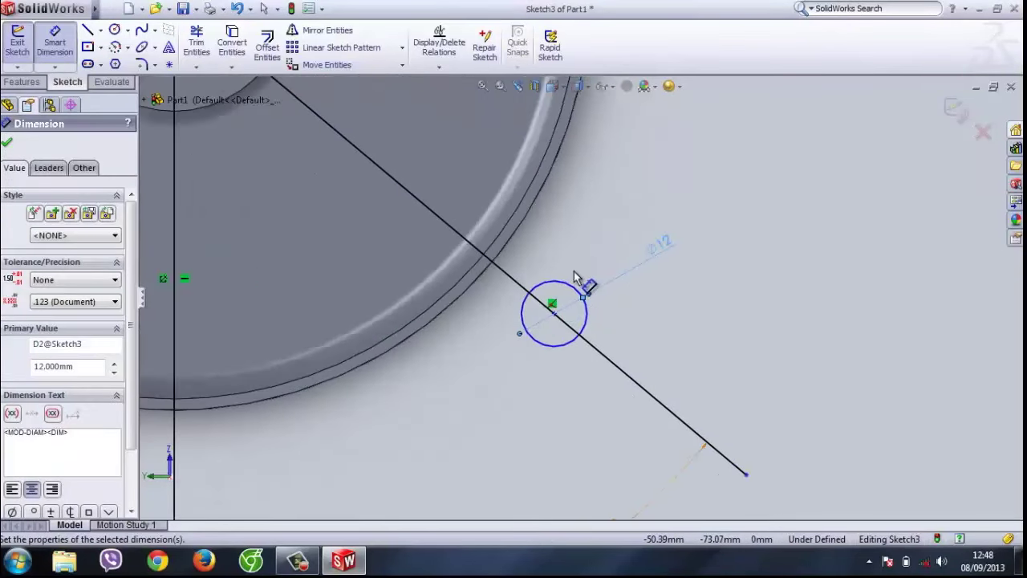
scroll(578, 289, down, 1)
key(c)
click(555, 313)
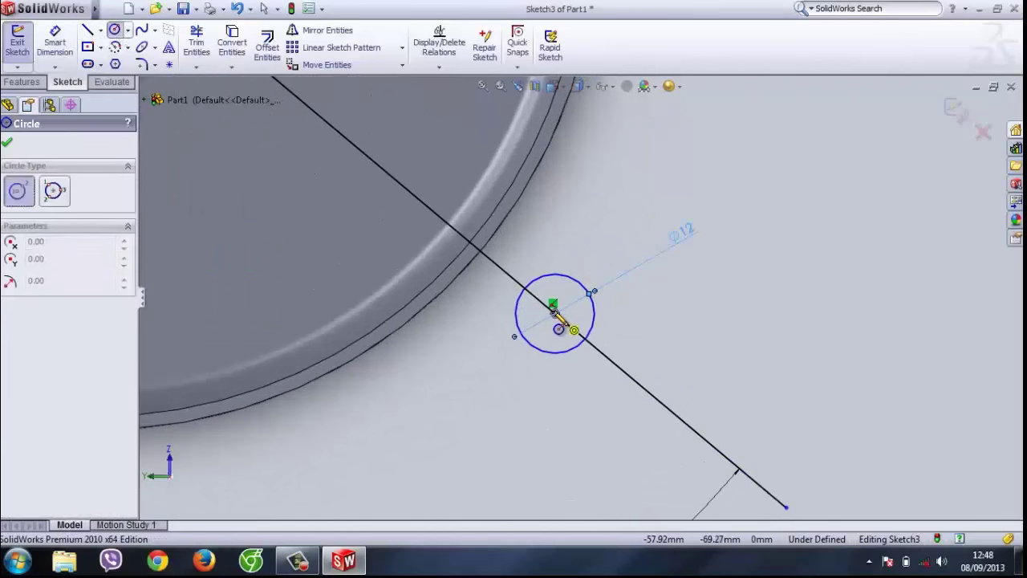
click(576, 312)
click(69, 41)
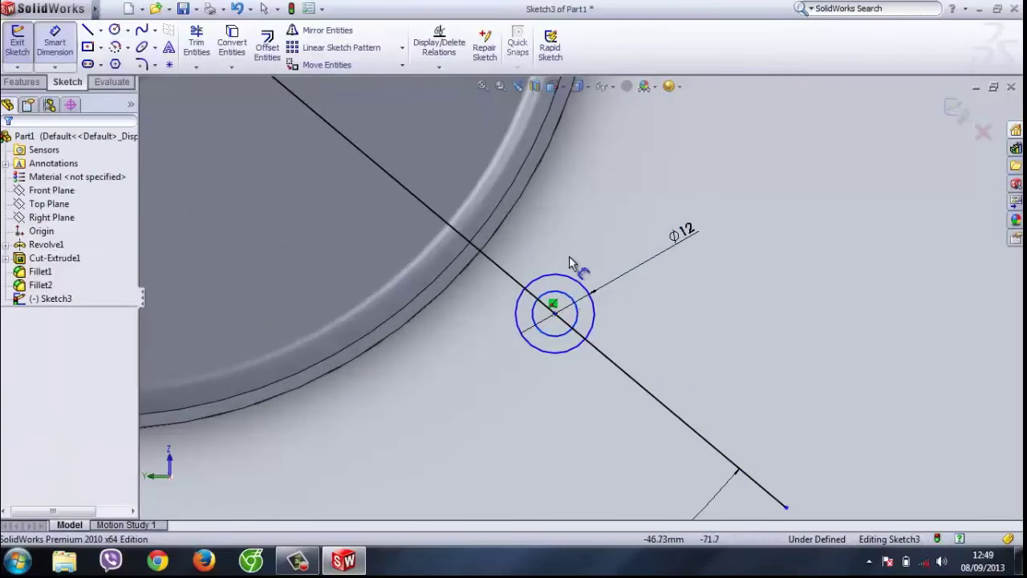
click(568, 301)
click(616, 229)
text(6)
key(Return)
Step: Dimension the distance from the disc's centre to the centre of the concentric circles as 82 mm
scroll(359, 202, up, 4)
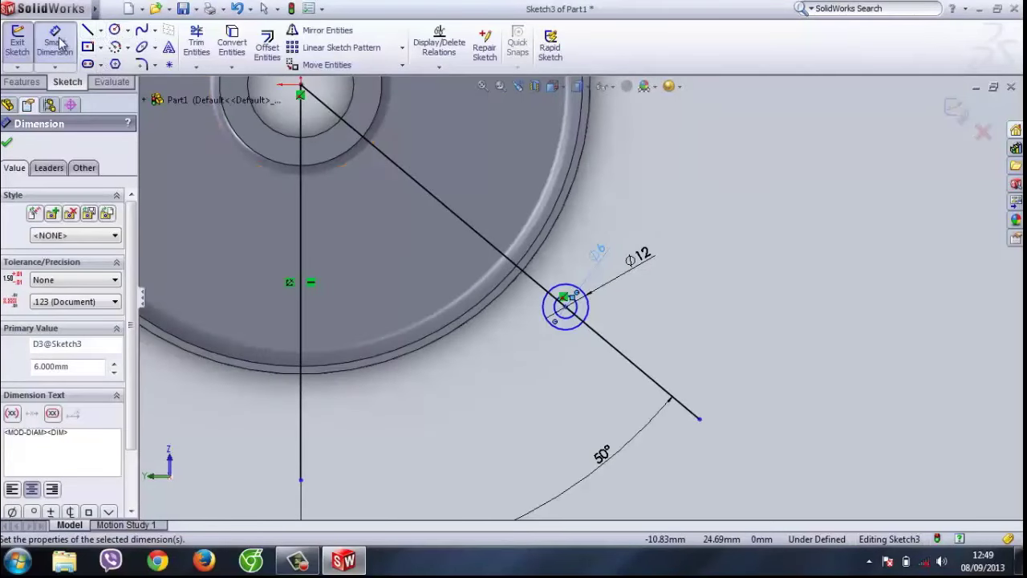
click(565, 305)
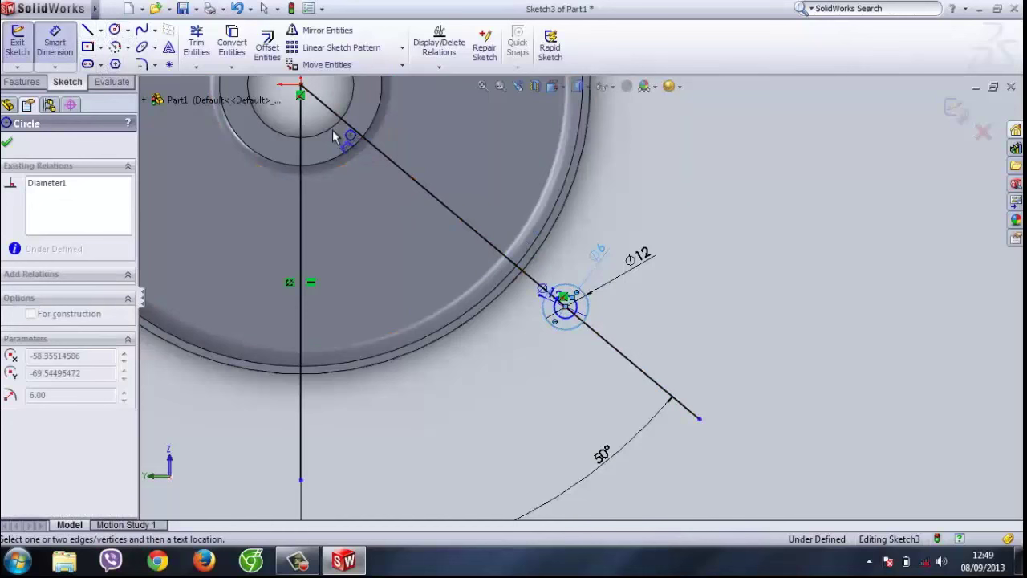
click(300, 95)
click(329, 222)
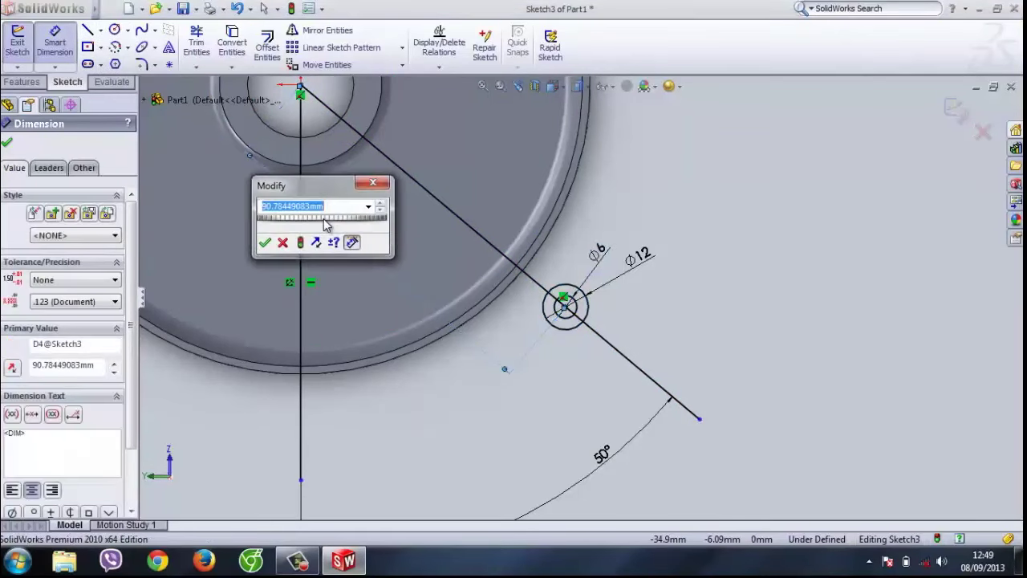
text(82)
key(Return)
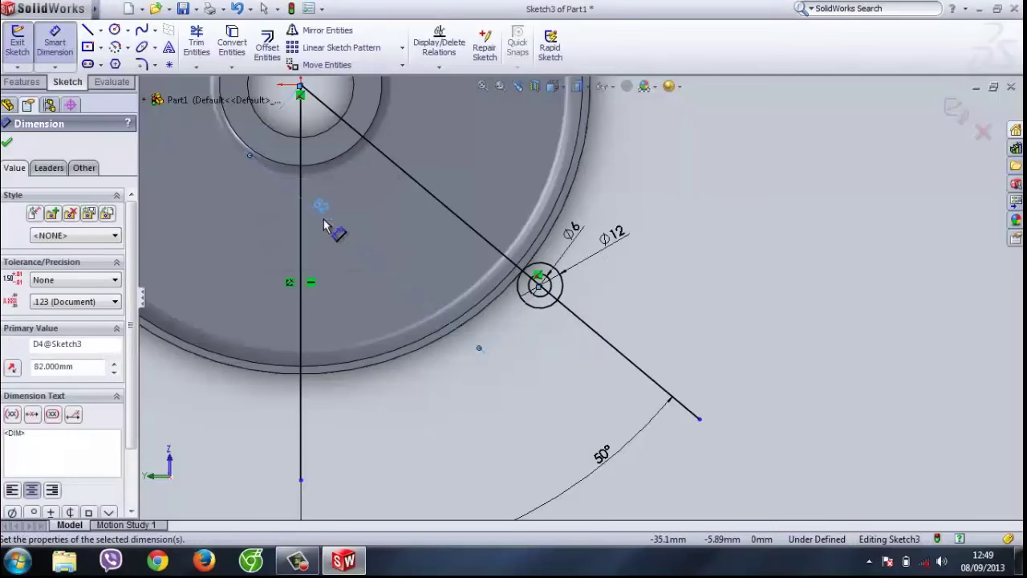
Step: Sketch three connected lines from one side of the 12 mm circle inward across the rim and back, tangent to its opposite side
click(88, 30)
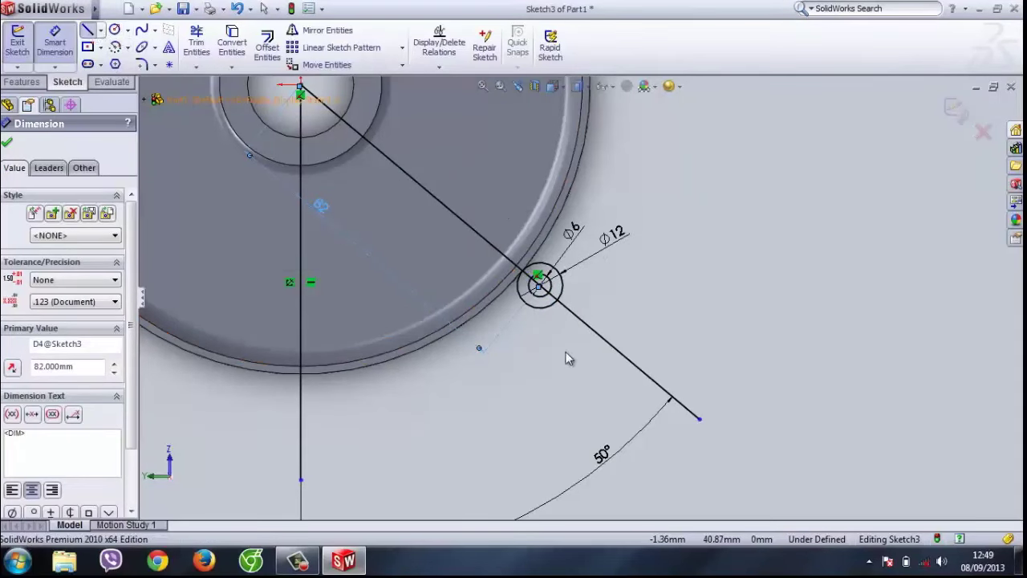
scroll(522, 305, down, 5)
click(560, 311)
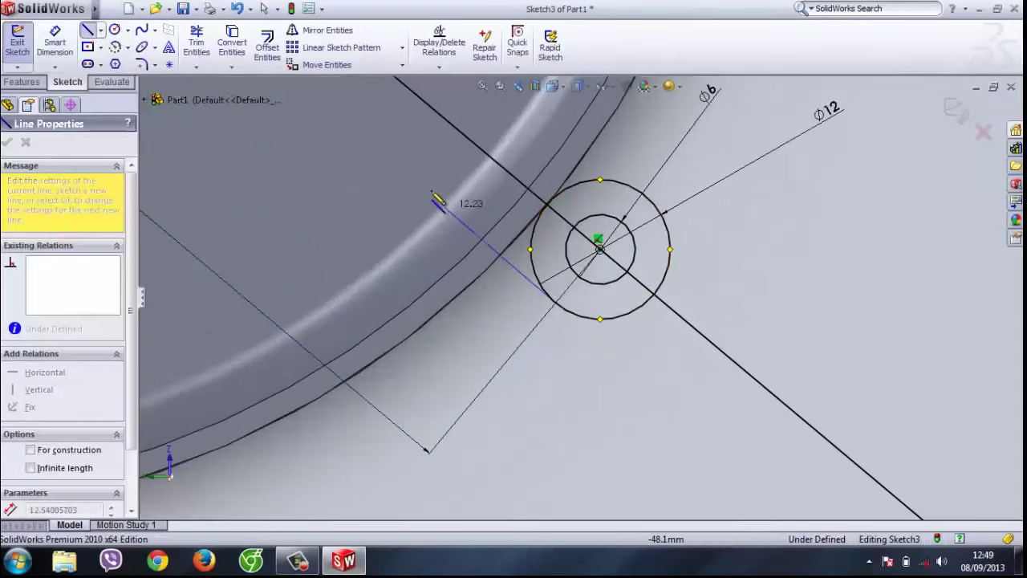
click(415, 190)
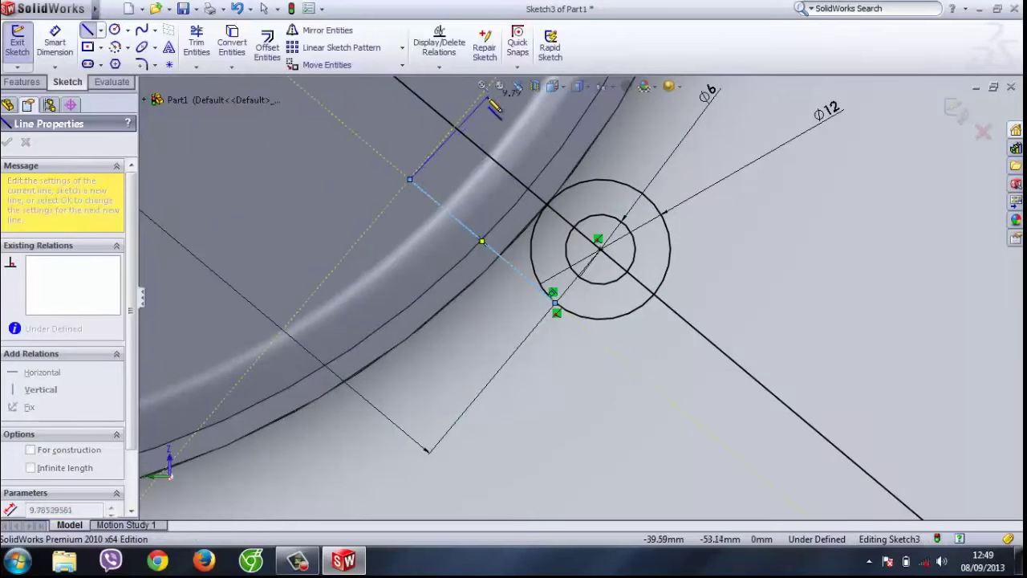
scroll(530, 153, up, 2)
click(525, 139)
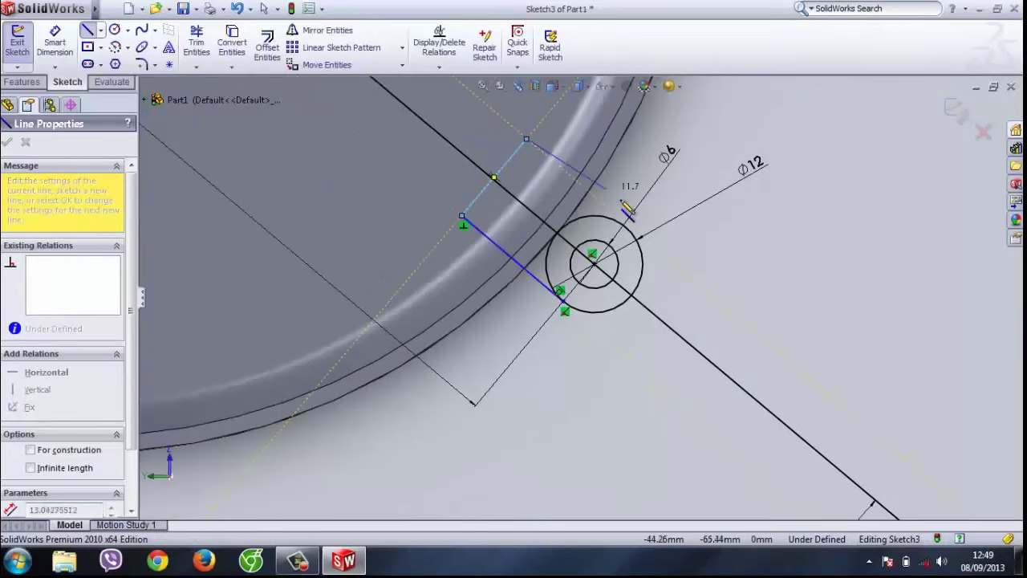
click(639, 240)
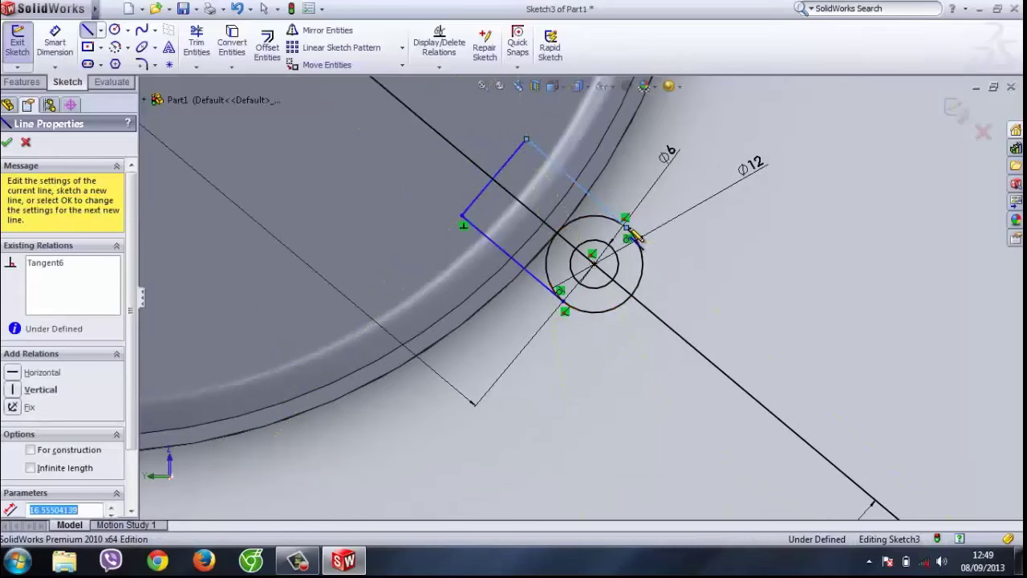
scroll(638, 234, down, 4)
key(Escape)
key(Escape)
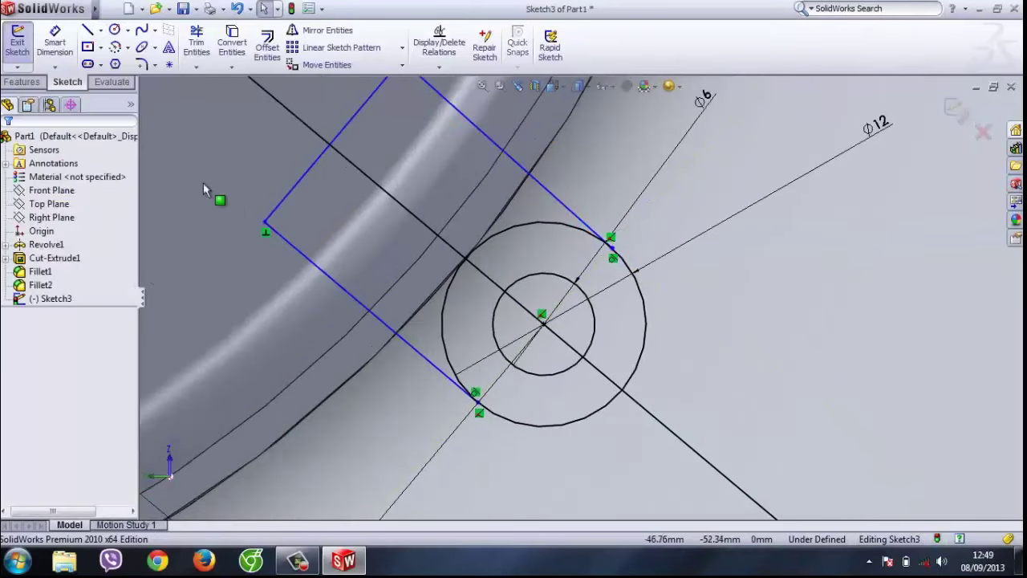
Step: Make the two lines tangent to the 12 mm circle parallel to the angled line from the disc's centre
click(327, 282)
ctrl+click(407, 211)
ctrl+click(491, 143)
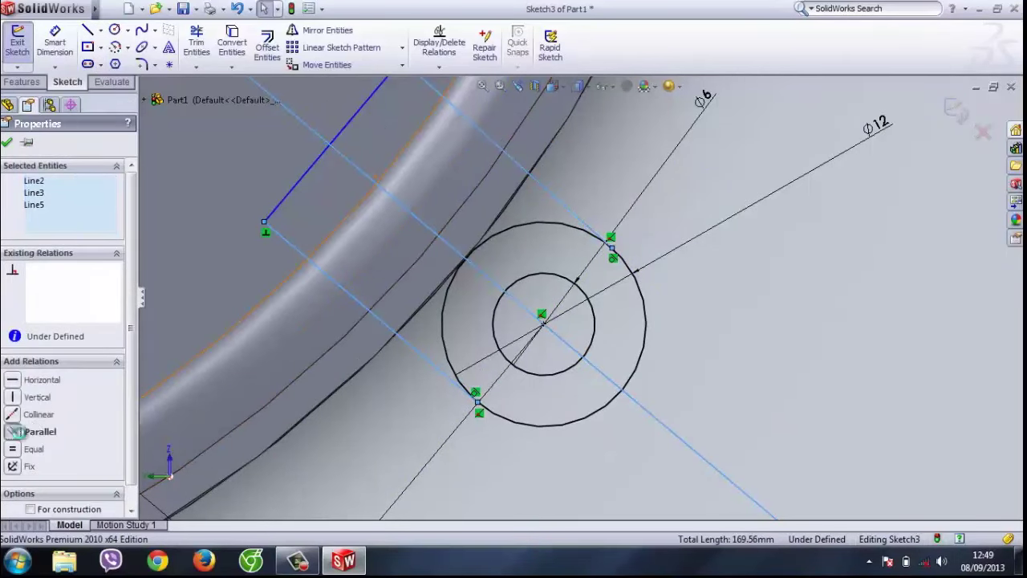
click(21, 434)
click(6, 143)
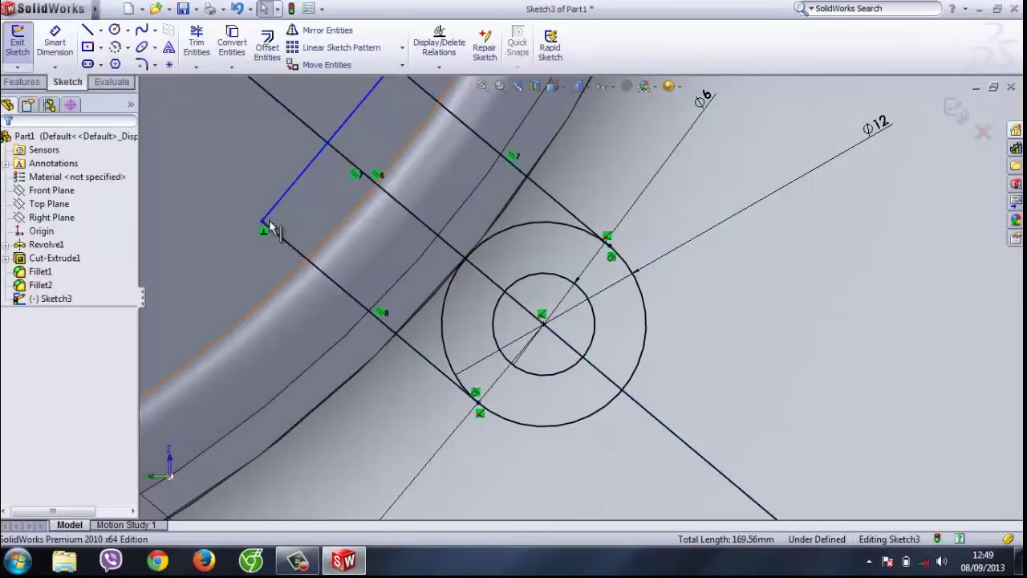
Step: Sketch a 76 mm radius circle from the disc's centre out to the rim's outer edge
scroll(268, 222, up, 5)
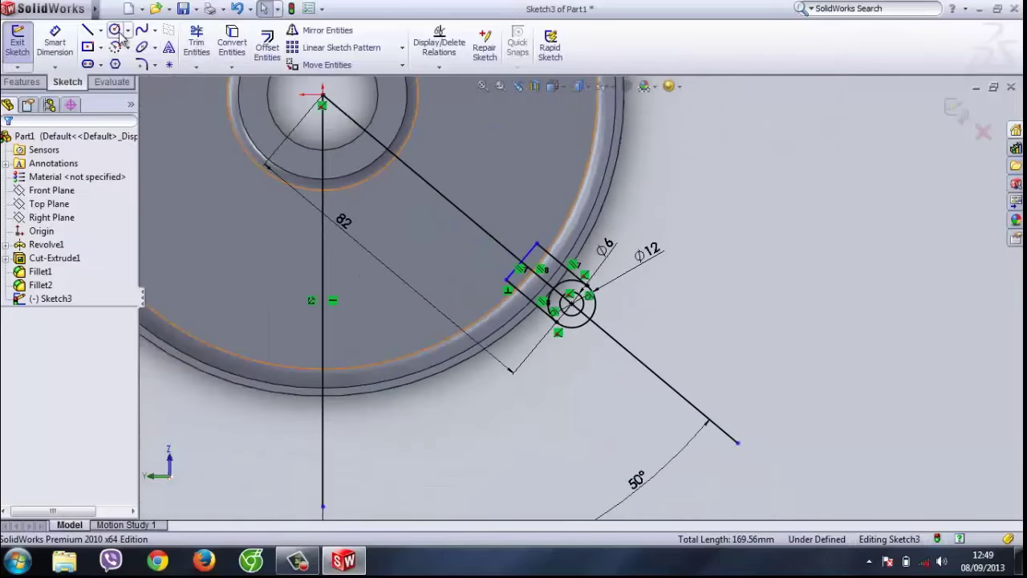
click(115, 31)
click(324, 104)
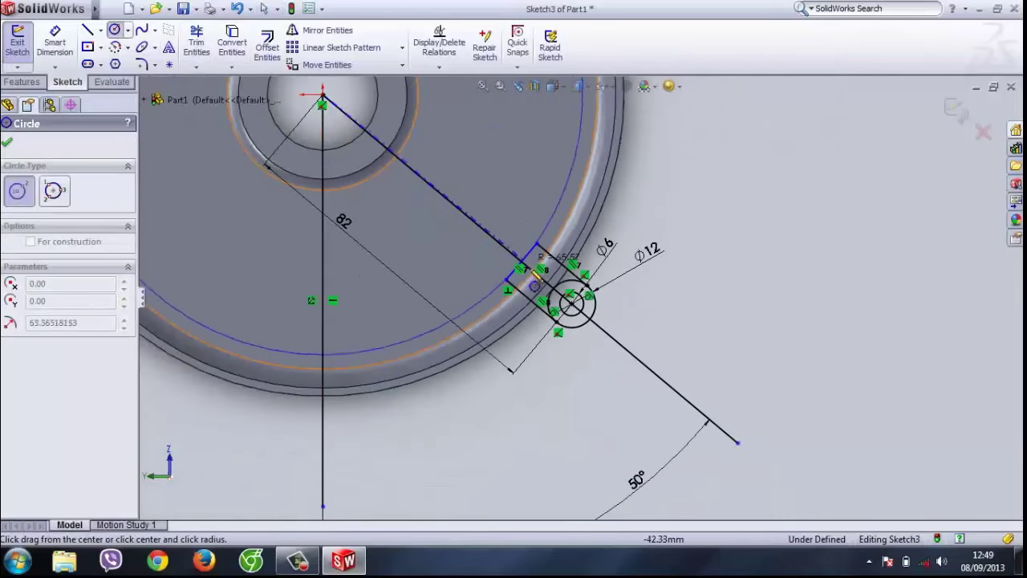
scroll(570, 297, down, 3)
click(584, 301)
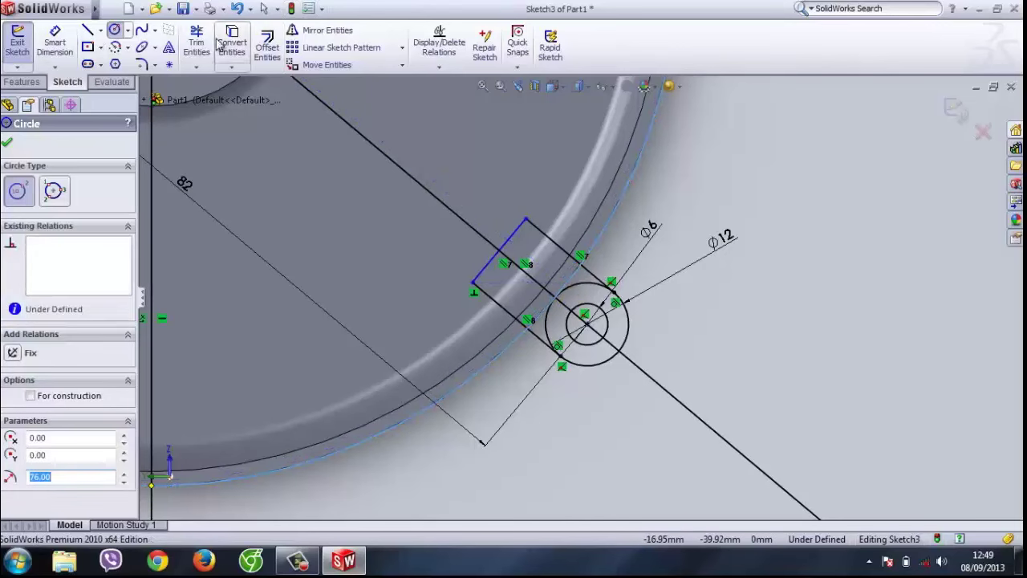
Step: Trim the 76 mm radius circle, the inner line segments and the angled line, leaving the rounded lug outline on the rim and its 6 mm hole
click(193, 42)
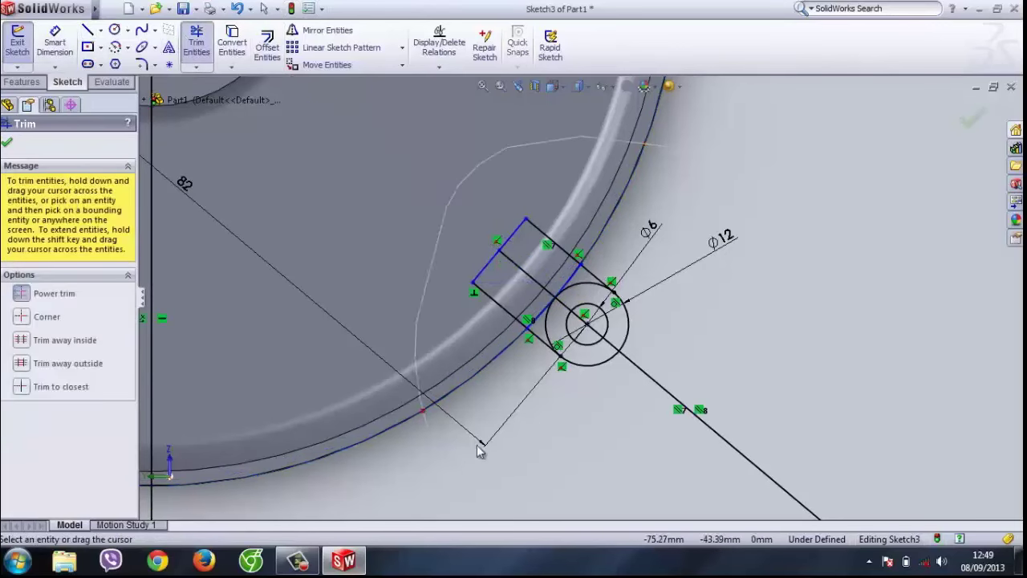
mouse_move(476, 451)
mouse_down()
mouse_move(501, 263)
mouse_move(530, 202)
mouse_up()
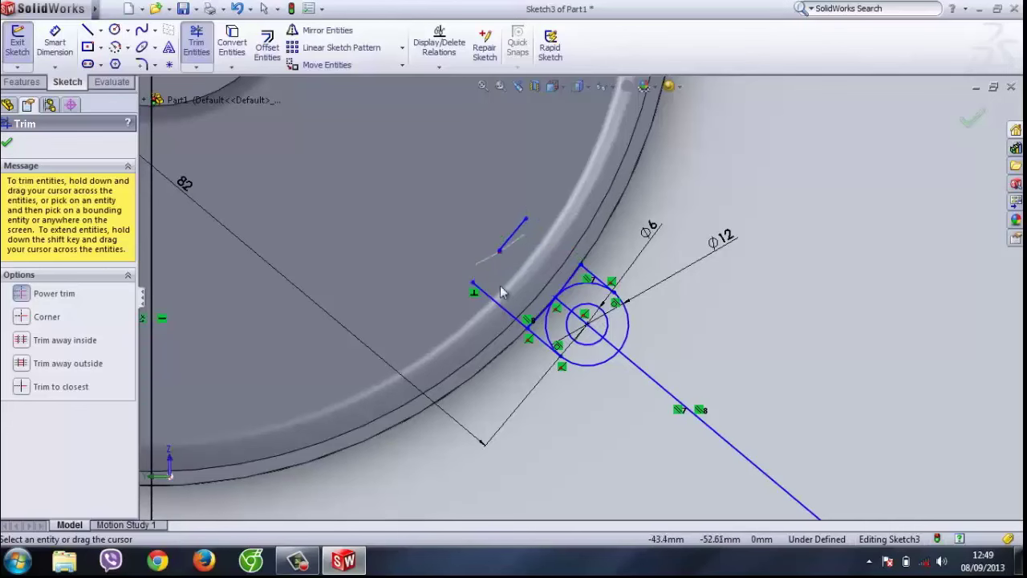
scroll(557, 297, down, 3)
drag(609, 270, 537, 365)
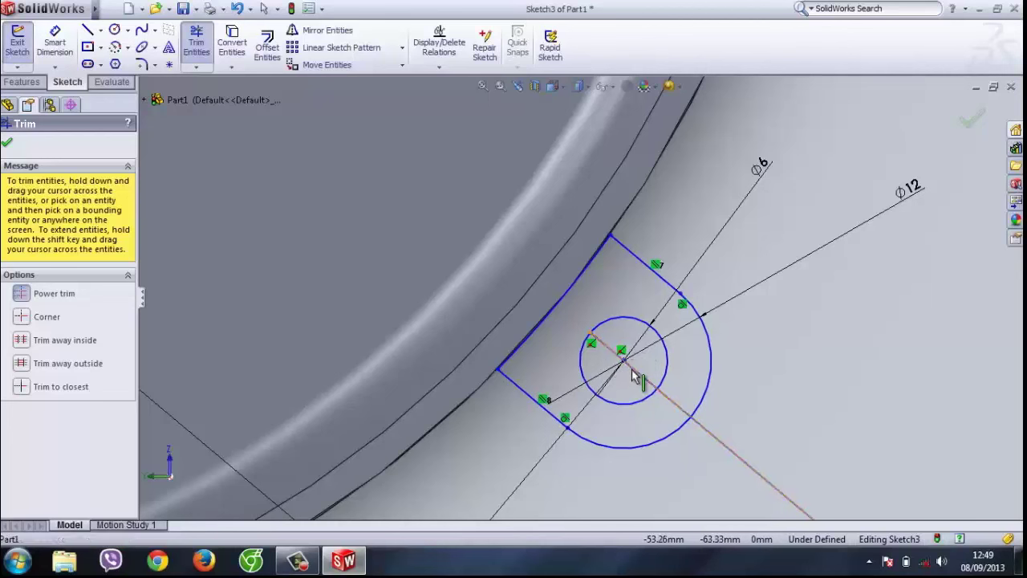
drag(633, 372, 601, 345)
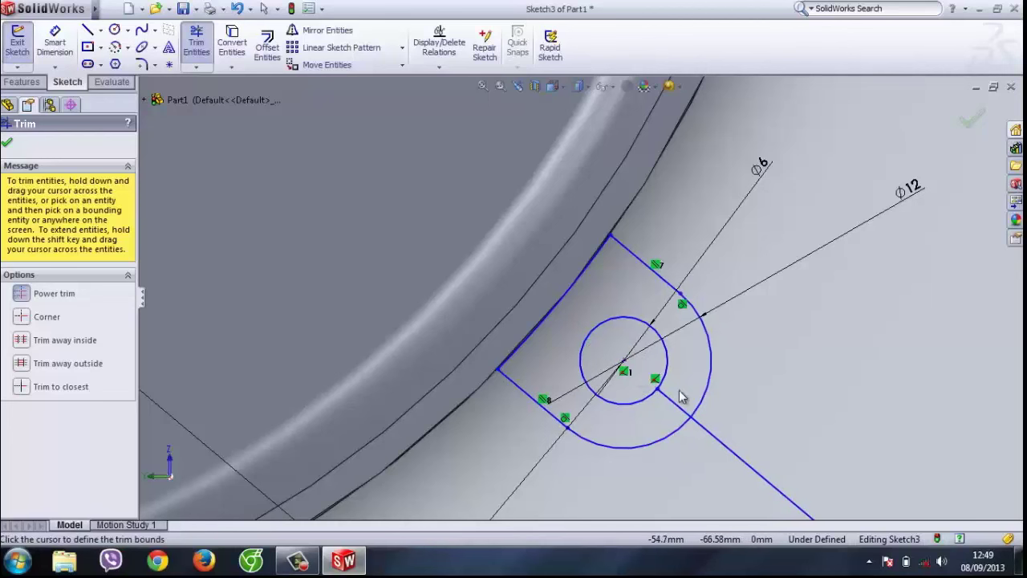
scroll(768, 436, up, 2)
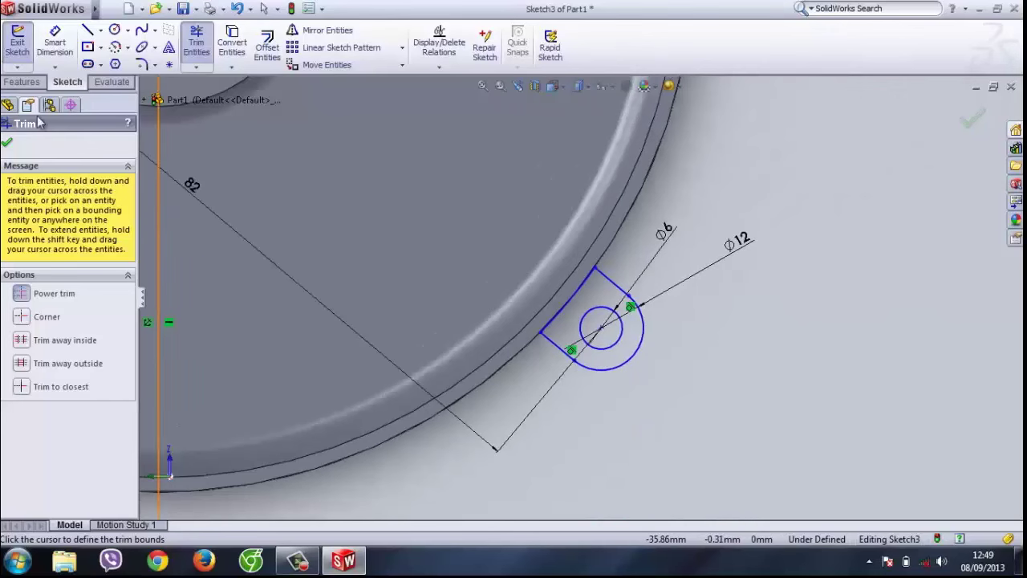
Step: Extrude the lug region around the 6 mm hole 4 mm as a boss merged with the disc
click(22, 82)
click(23, 46)
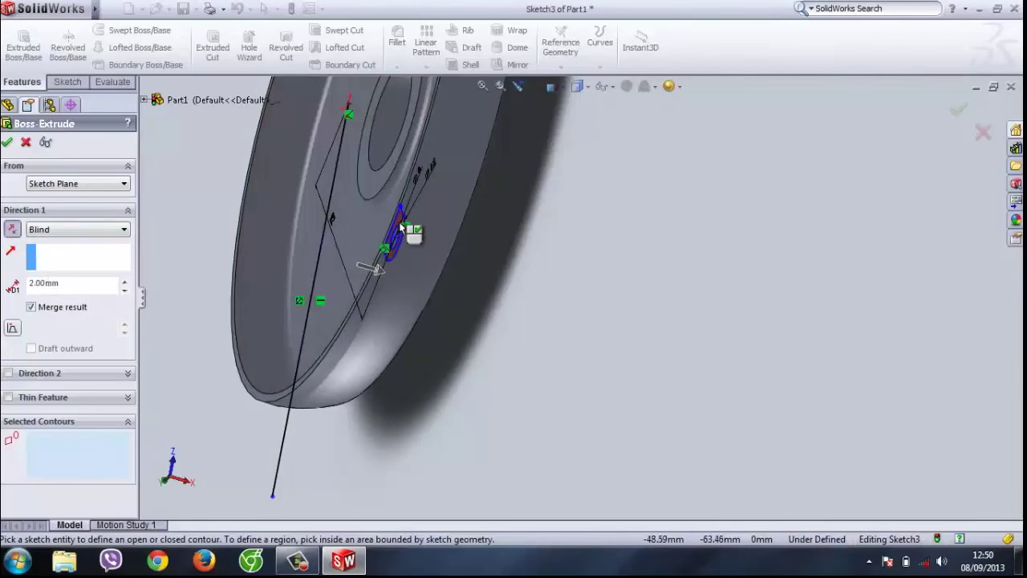
click(399, 223)
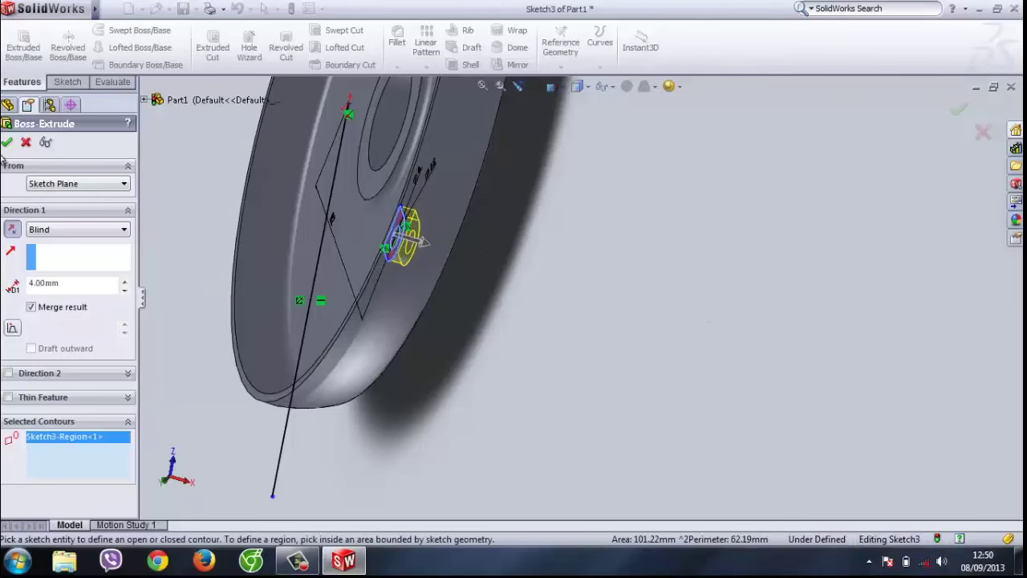
key(Return)
Step: Circular-pattern the lug extrusion about the hub bore face with 6 equally spaced instances over 260 degrees
middle_drag(630, 253, 686, 257)
key(space)
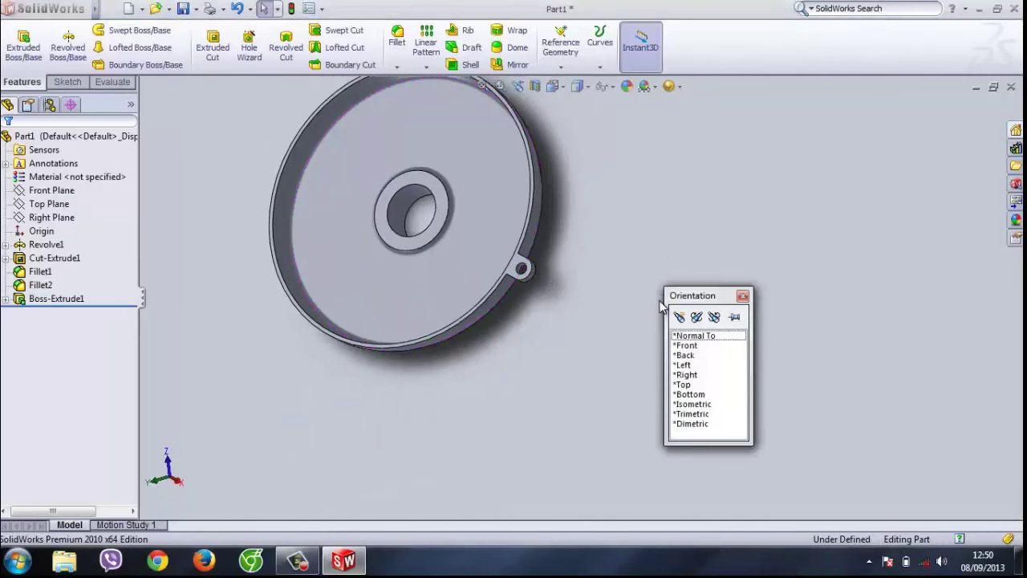
click(688, 337)
scroll(582, 192, up, 3)
scroll(481, 130, down, 4)
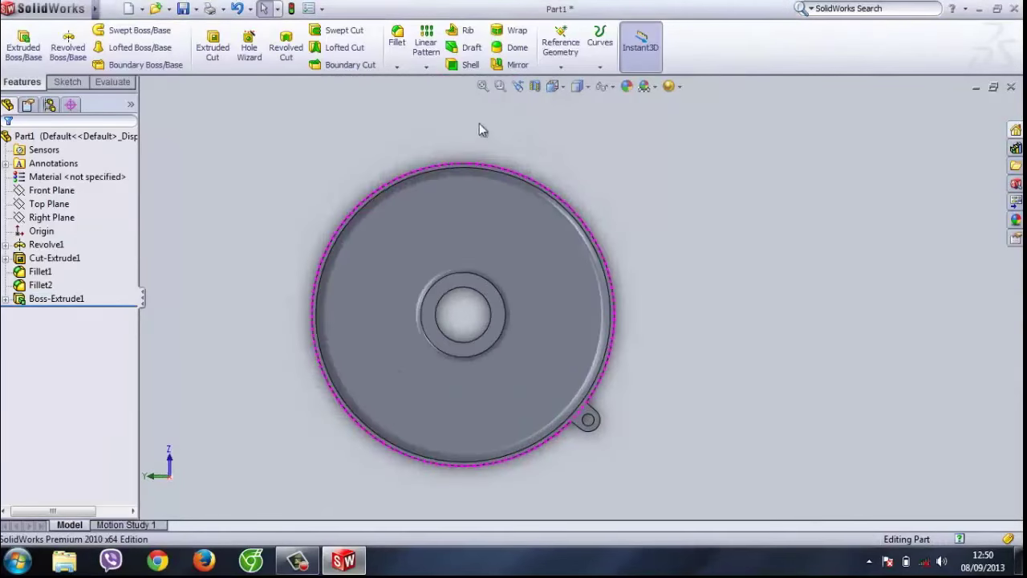
click(427, 48)
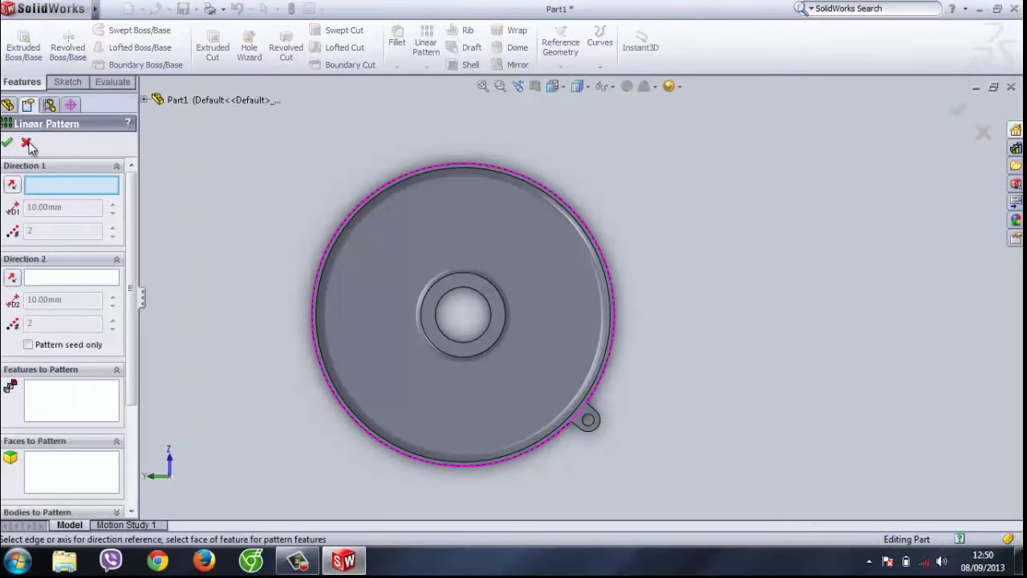
click(27, 144)
click(426, 66)
click(470, 91)
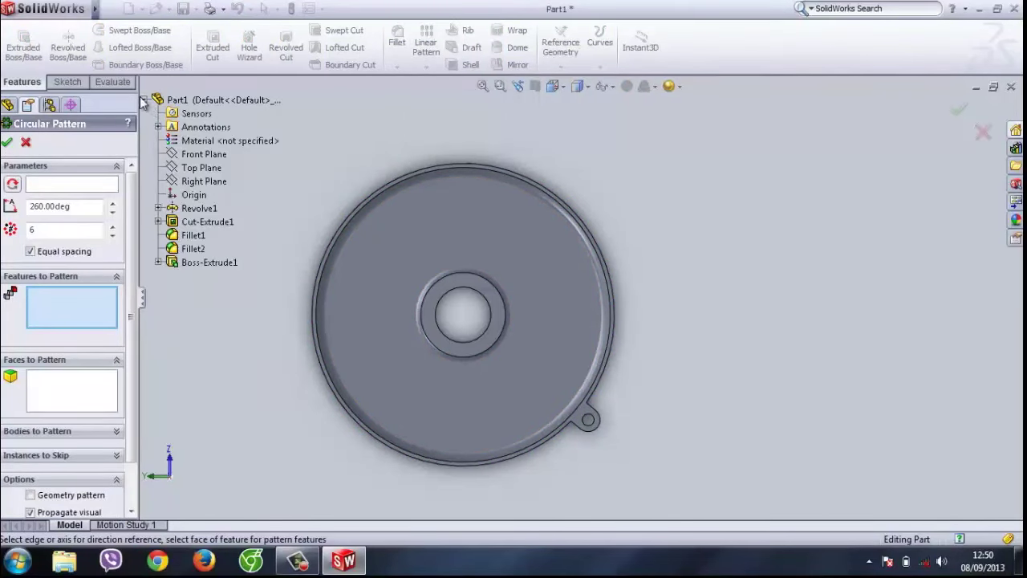
click(182, 267)
click(48, 186)
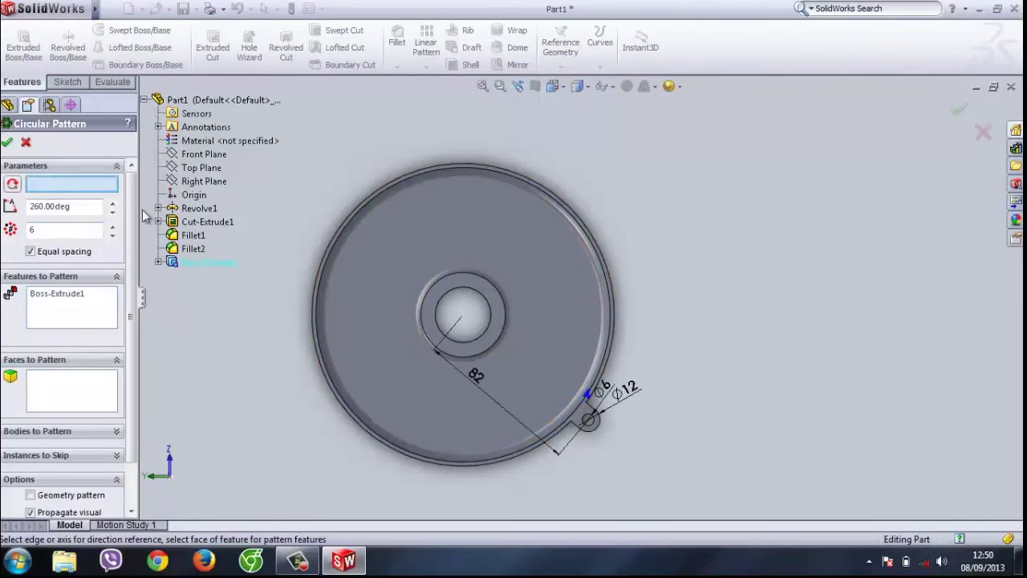
middle_drag(486, 305, 442, 315)
click(442, 315)
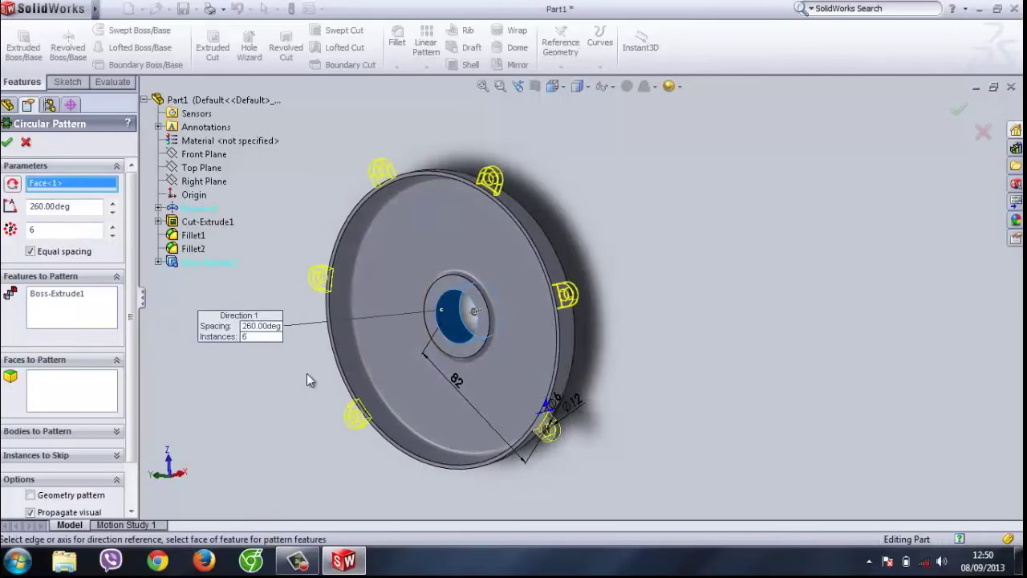
key(ctrl+8)
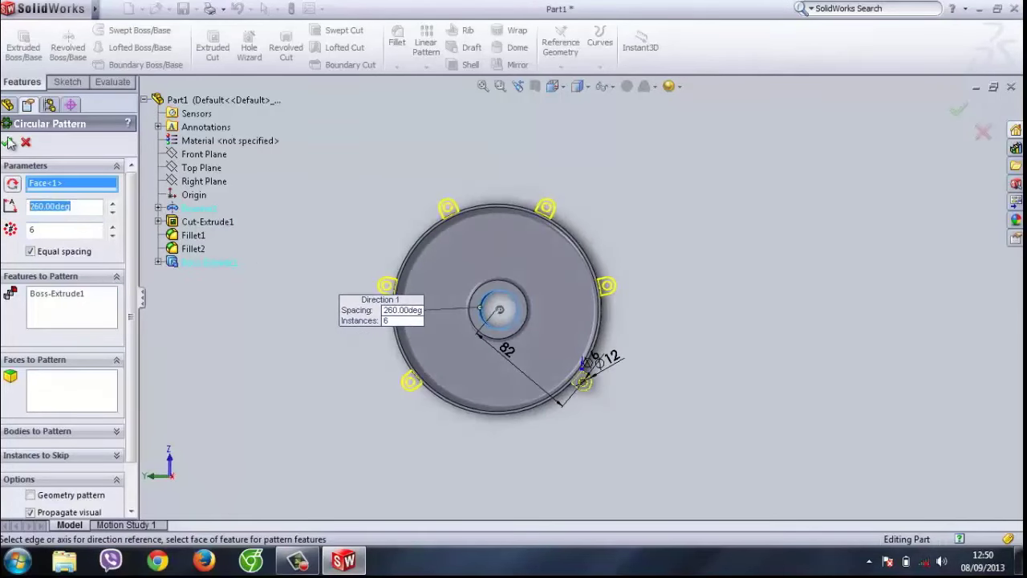
click(9, 143)
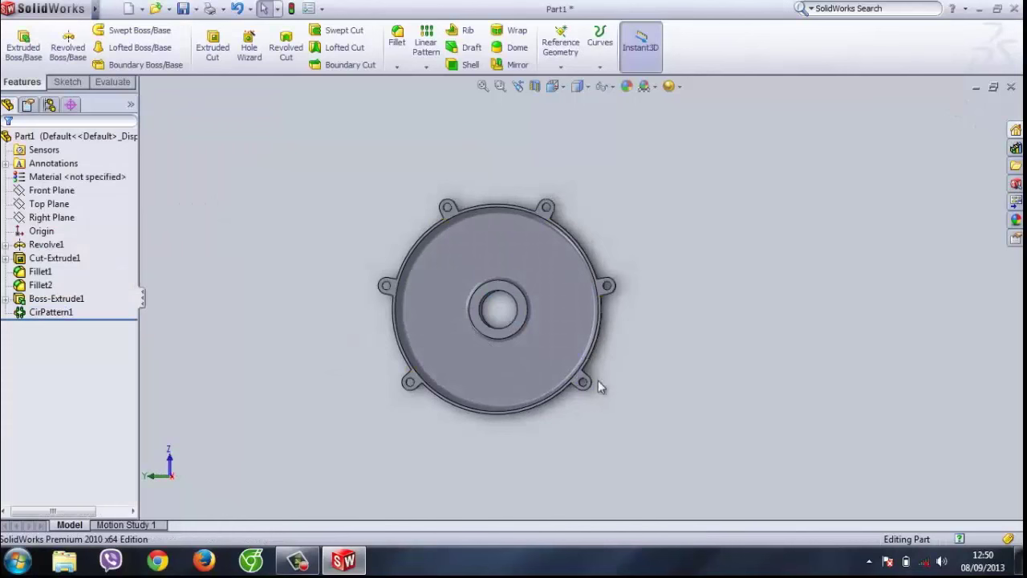
right_click(297, 560)
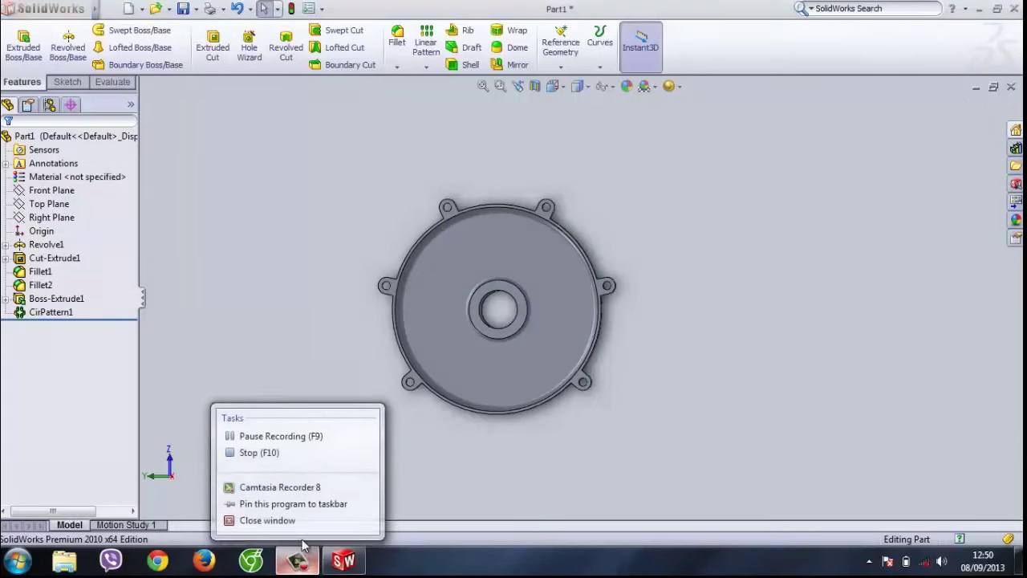
click(302, 430)
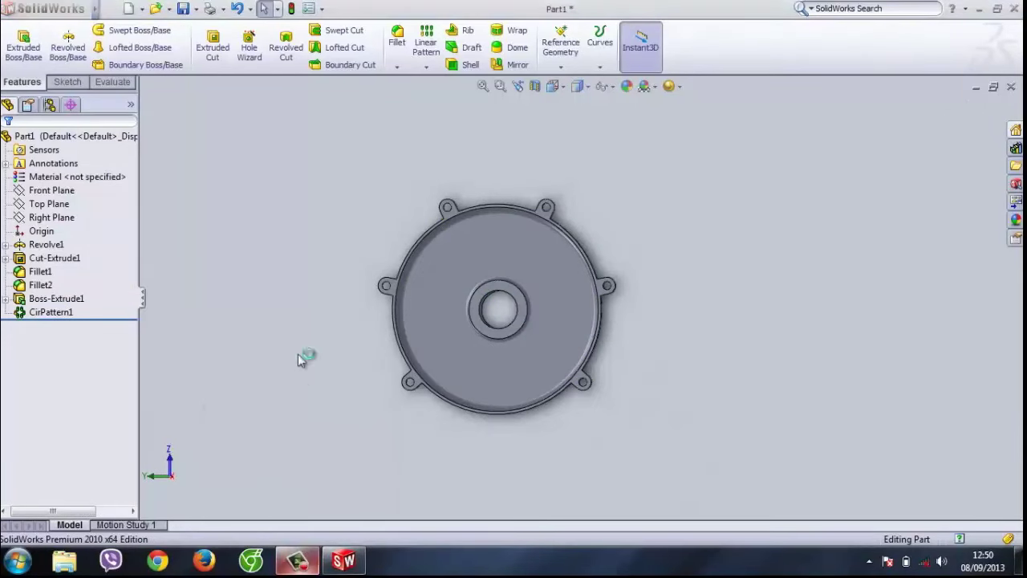
Step: Sketch two concentric circles on the Top Plane over the disc's rim, about 48 mm and 24 mm in radius
right_click(56, 205)
click(115, 186)
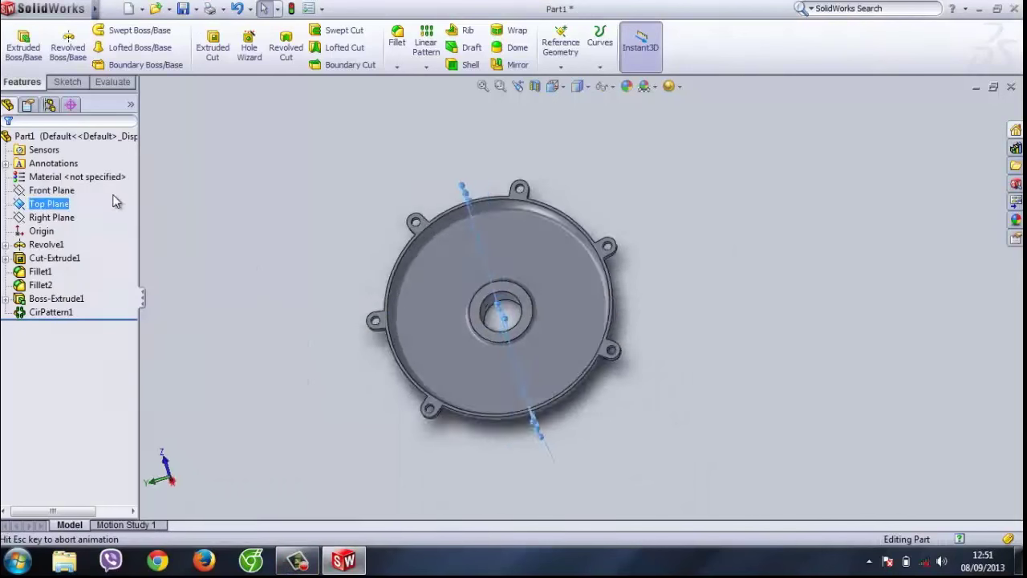
middle_drag(491, 271, 770, 452)
key(space)
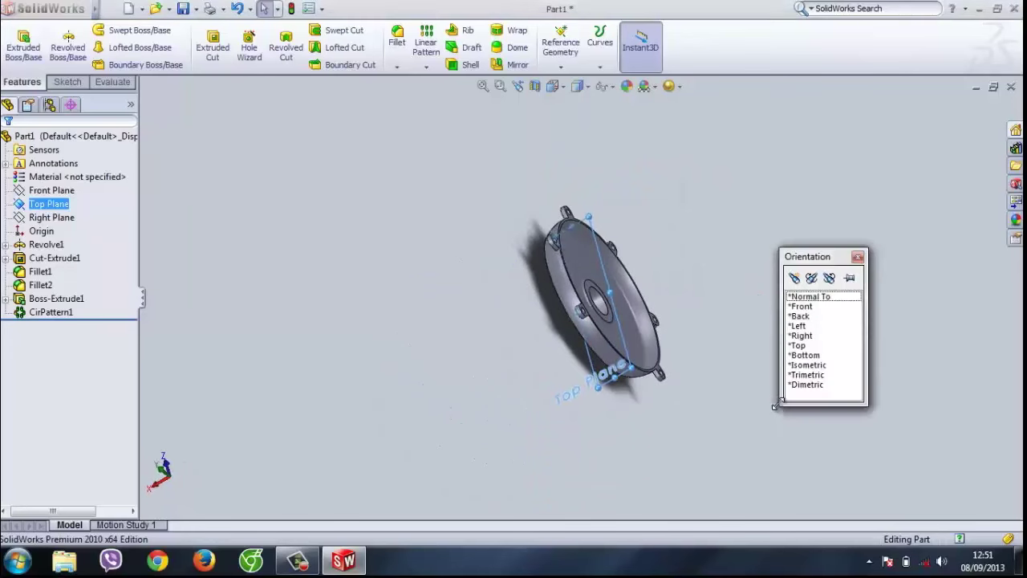
click(820, 298)
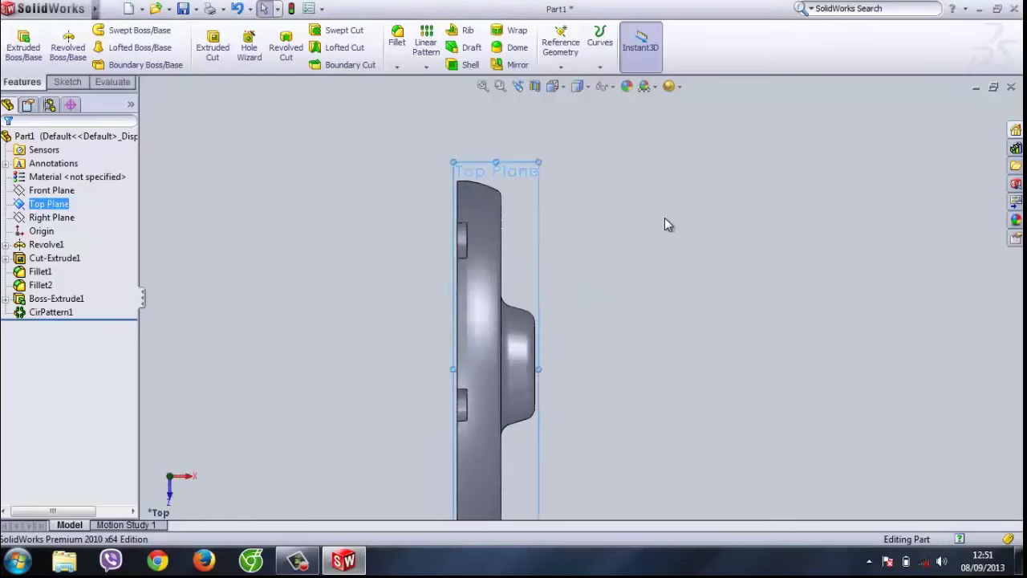
middle_drag(593, 316, 693, 334)
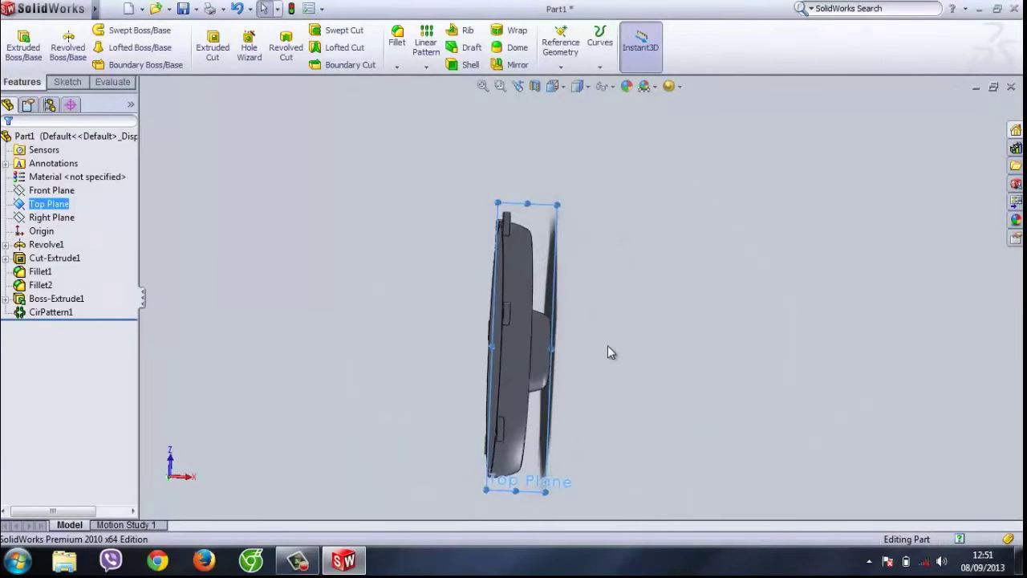
key(ctrl+1)
middle_drag(525, 381, 555, 392)
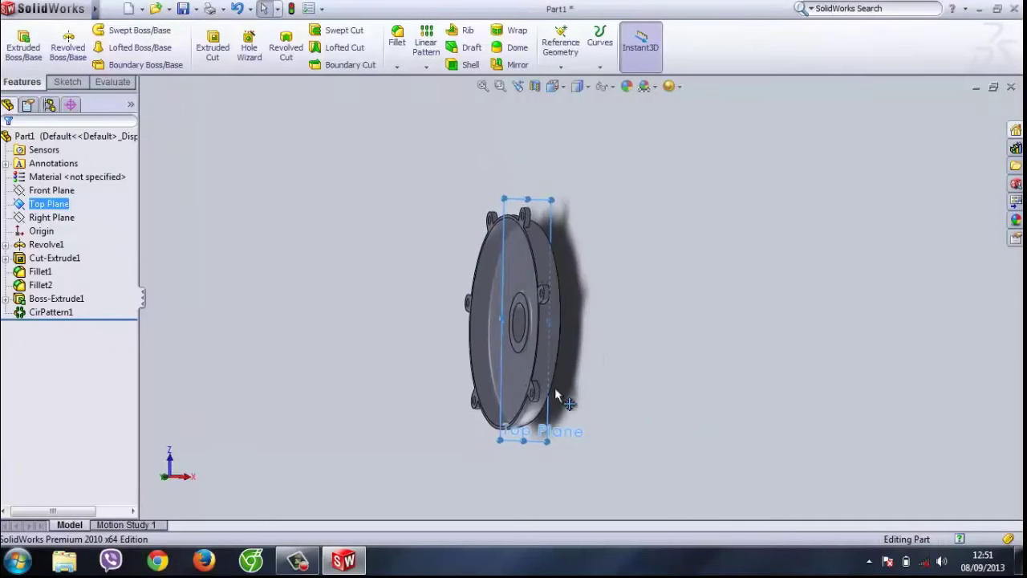
click(69, 82)
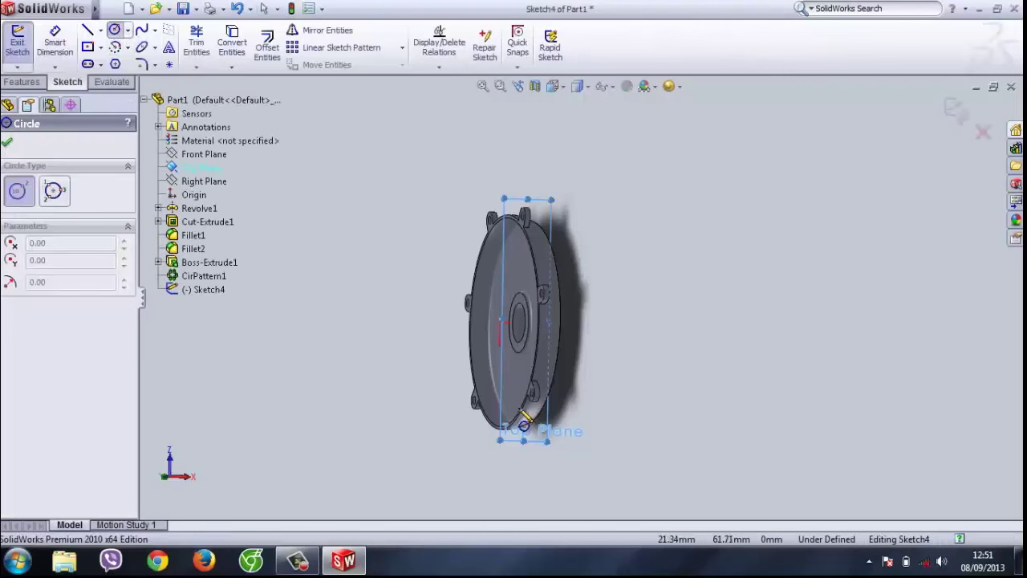
click(521, 399)
click(470, 413)
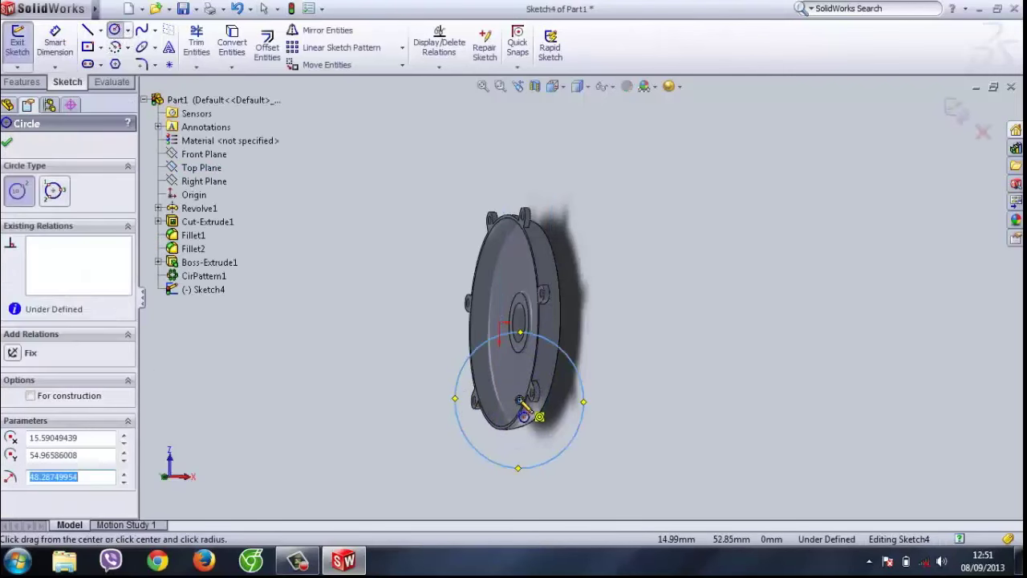
click(520, 400)
click(494, 401)
Step: Dimension the distance from the concentric circles' centre to the disc's flat rim edge as 0 mm
middle_drag(706, 374, 683, 384)
key(space)
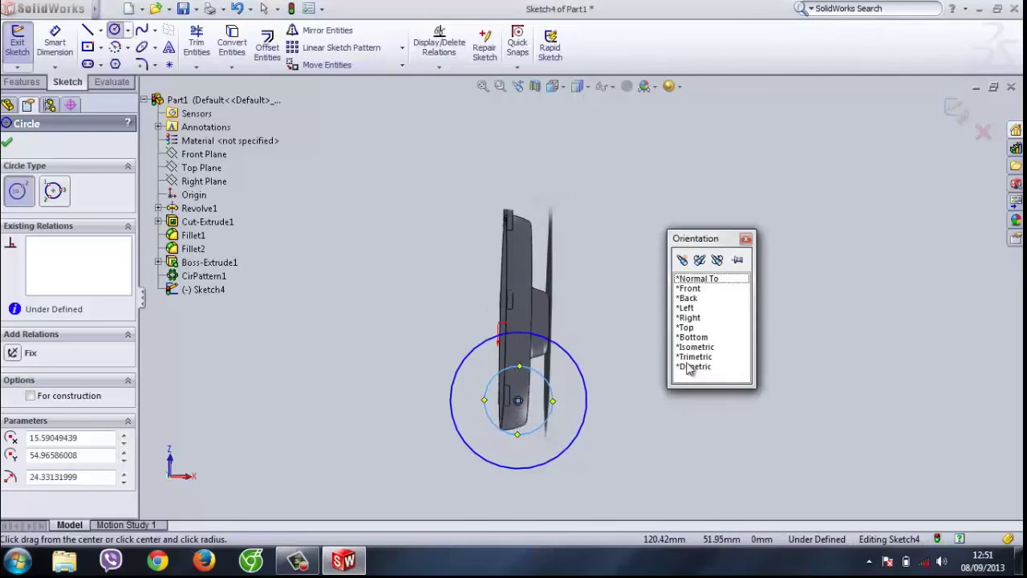
click(693, 279)
scroll(671, 293, up, 1)
scroll(632, 276, down, 4)
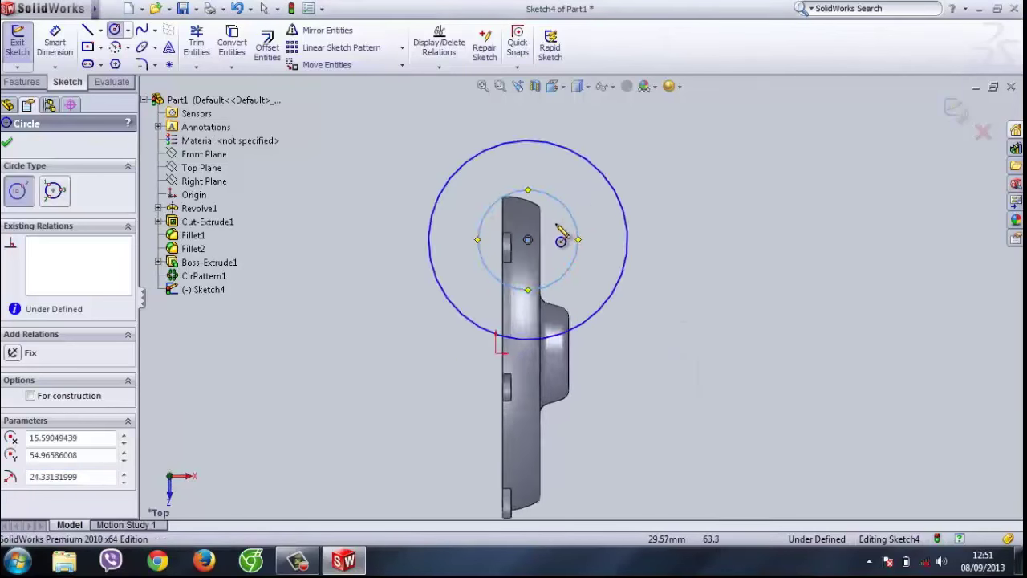
click(54, 42)
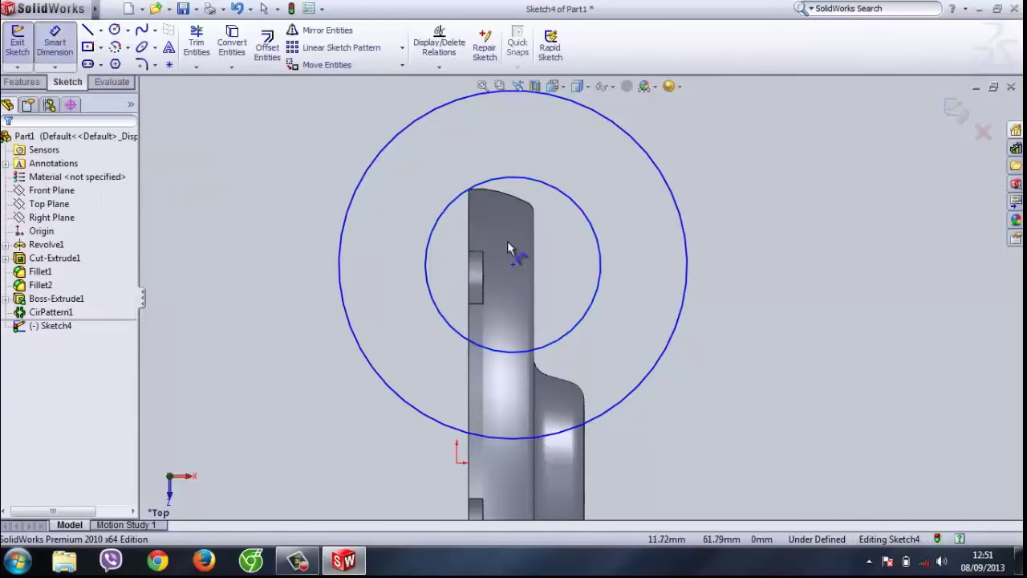
click(536, 187)
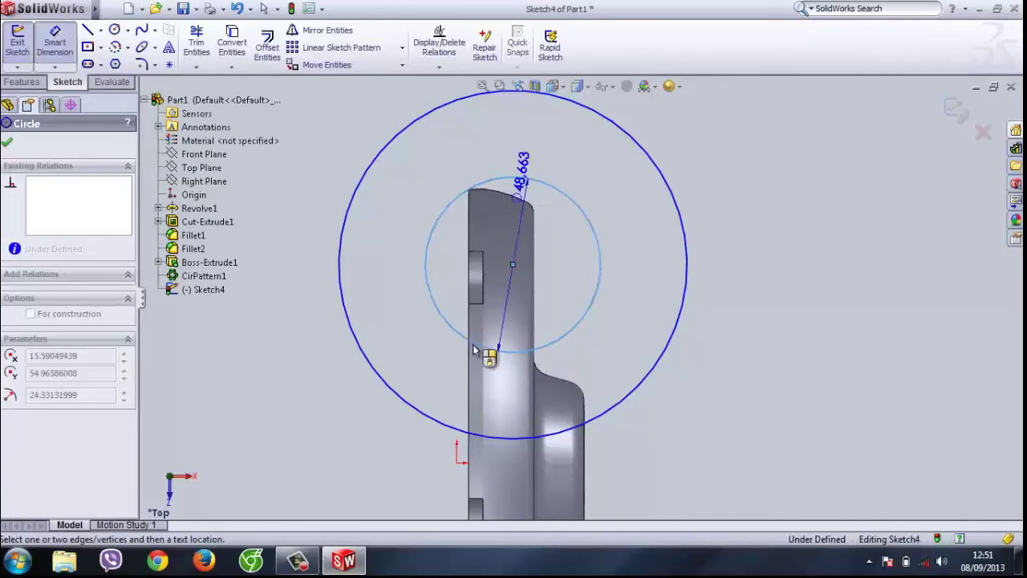
click(471, 395)
click(489, 426)
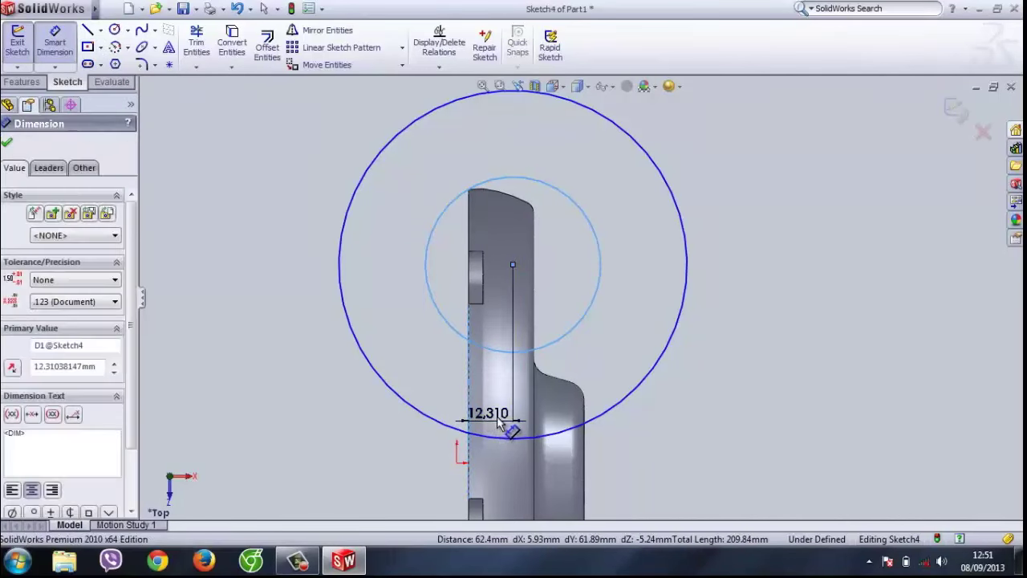
text(0)
key(Return)
Step: Dimension the inner circle's diameter as 20 mm
scroll(553, 337, down, 2)
scroll(518, 316, up, 3)
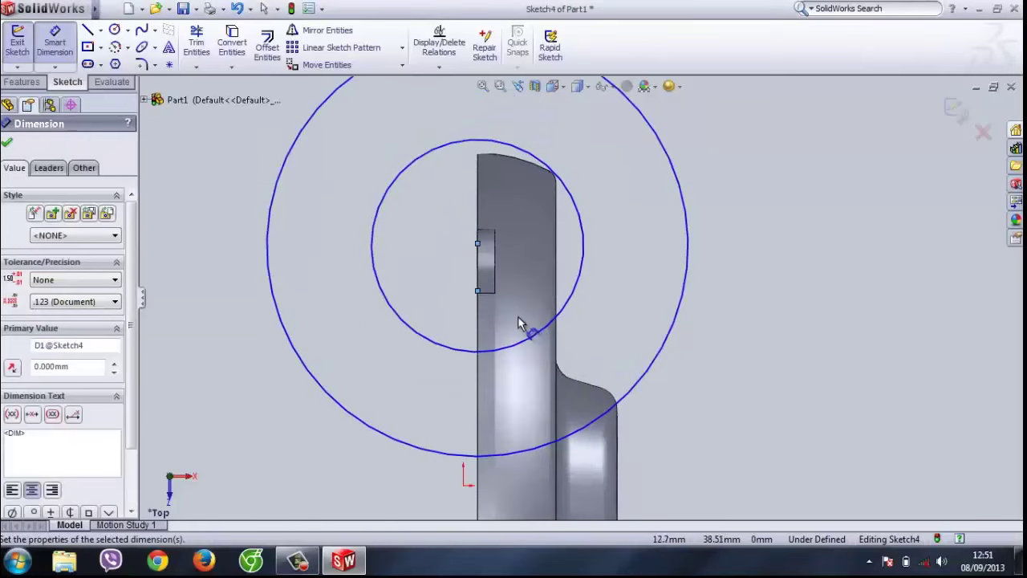
scroll(425, 286, down, 4)
click(462, 285)
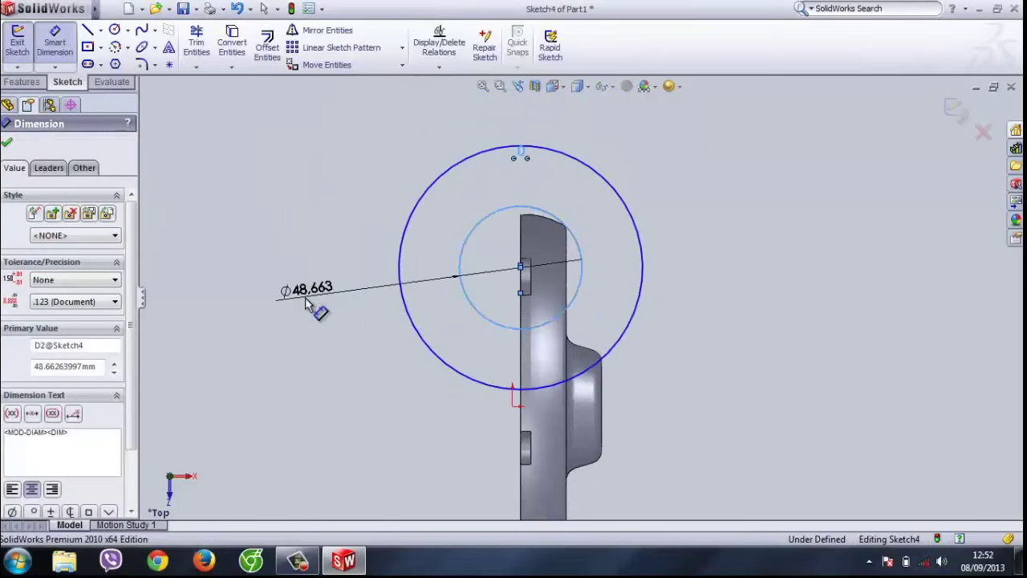
click(307, 302)
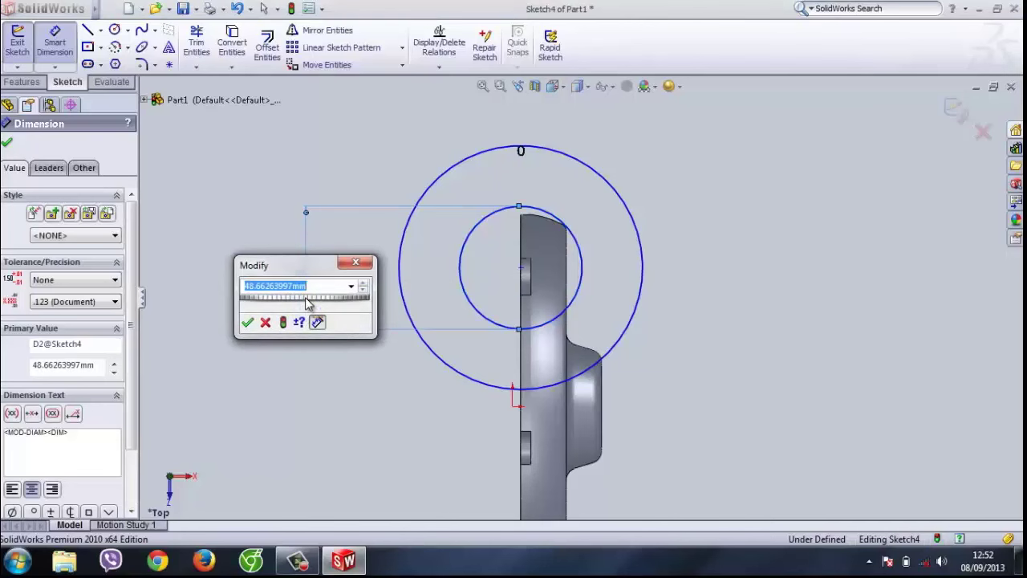
text(20)
key(Return)
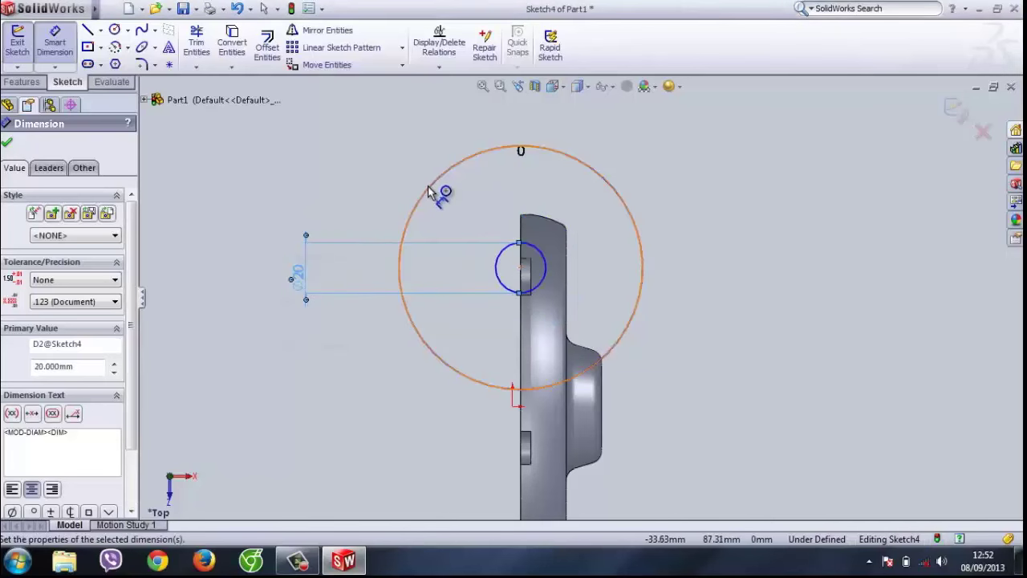
Step: Dimension the outer circle's diameter as 46 mm
click(434, 189)
click(320, 199)
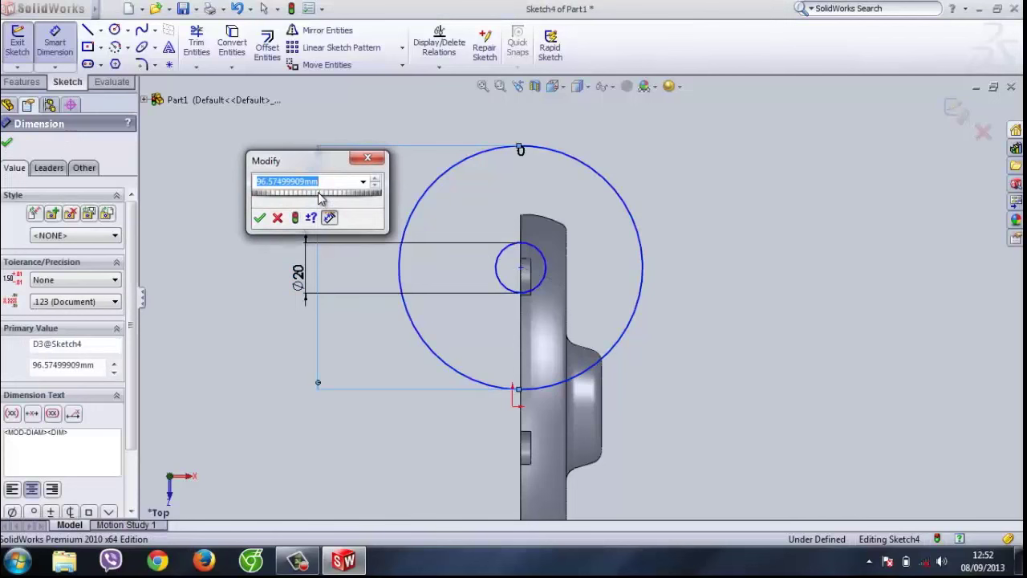
text(46)
key(Return)
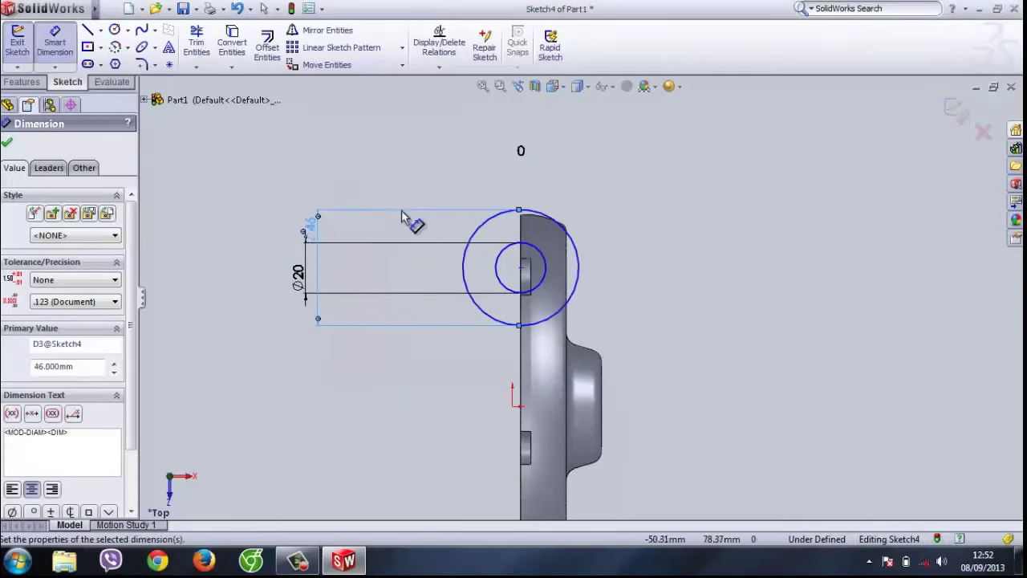
Step: Dimension the vertical distance from the origin to the concentric circles' centre as 74 mm
scroll(555, 280, down, 2)
scroll(543, 281, up, 4)
scroll(560, 260, down, 2)
scroll(559, 260, down, 2)
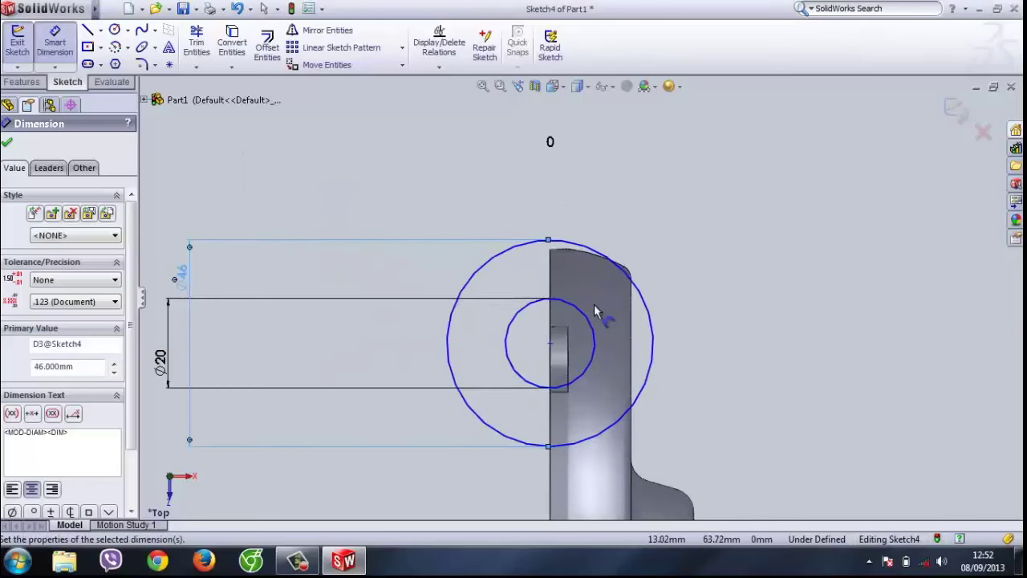
scroll(601, 310, up, 5)
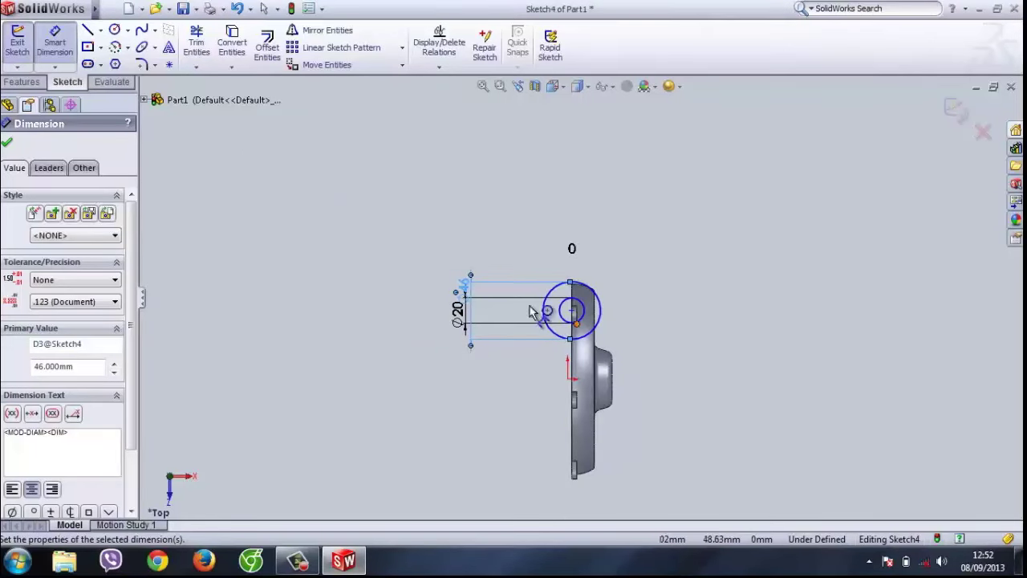
scroll(571, 347, down, 5)
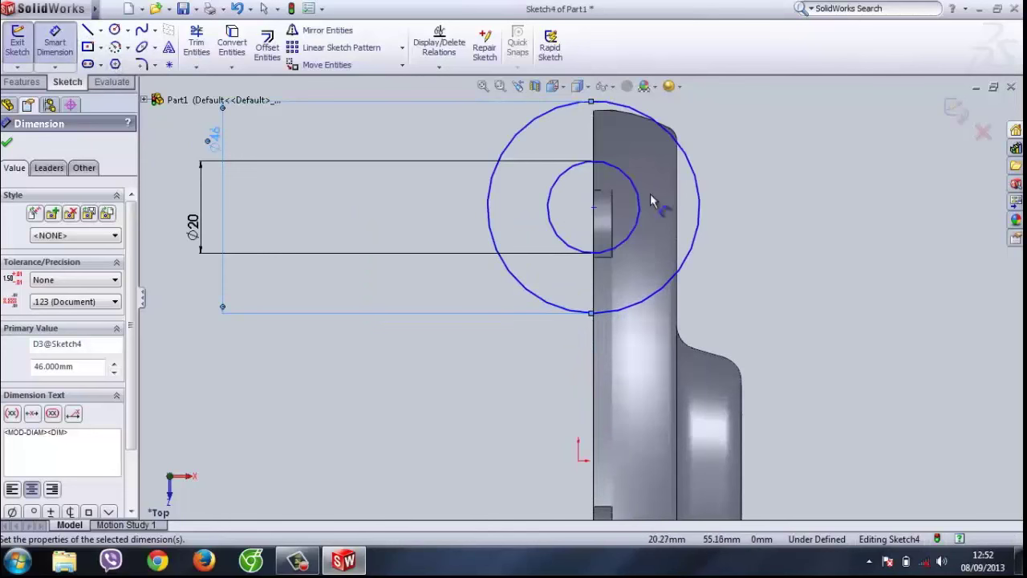
click(550, 218)
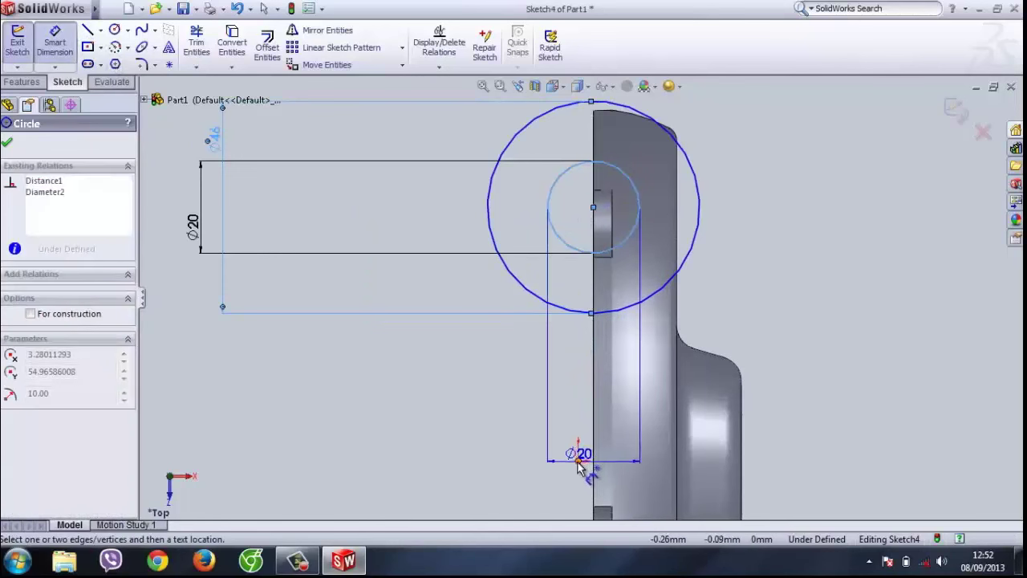
click(577, 461)
click(437, 434)
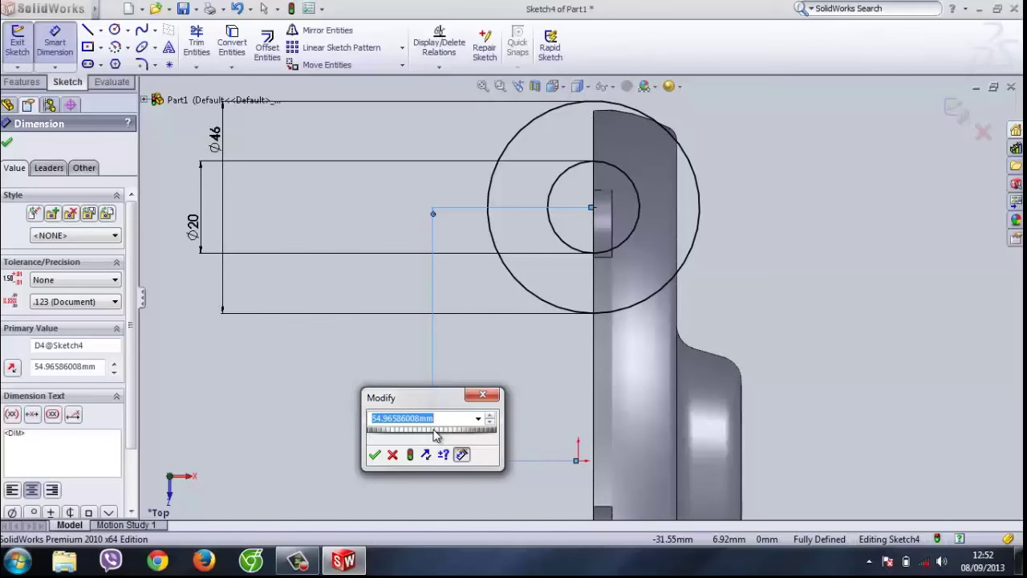
key(Return)
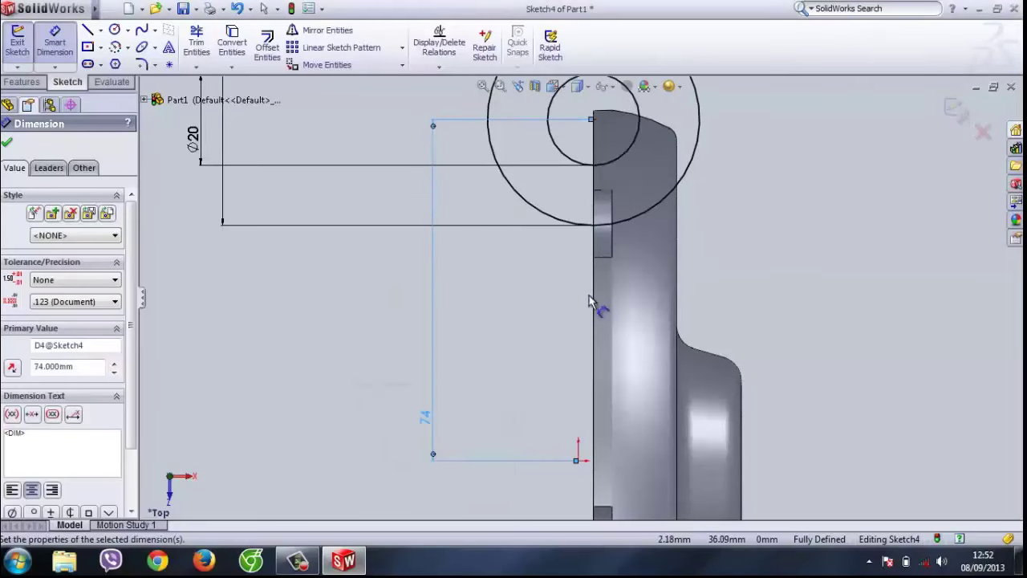
scroll(594, 301, up, 2)
scroll(634, 199, down, 2)
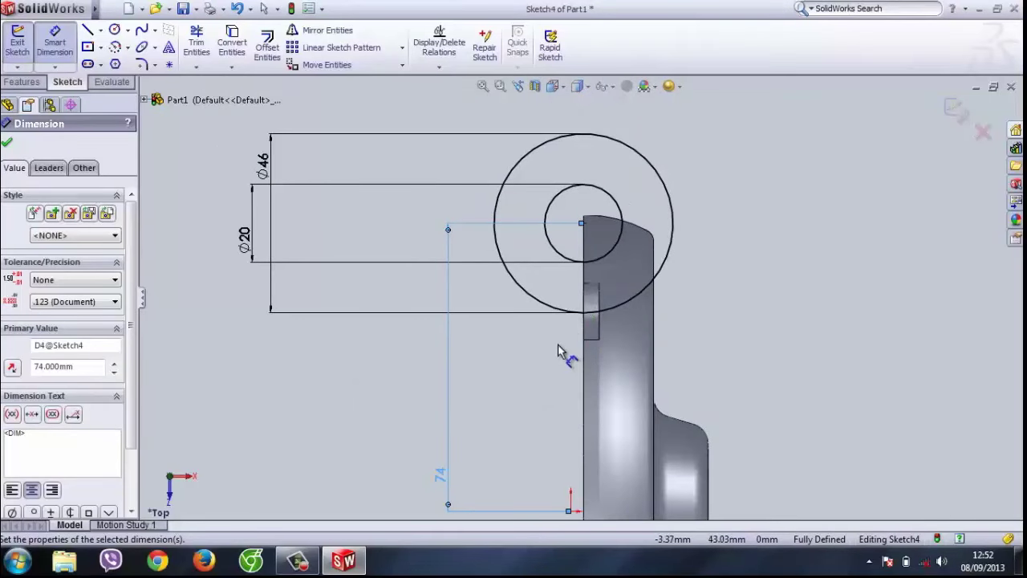
scroll(559, 353, up, 1)
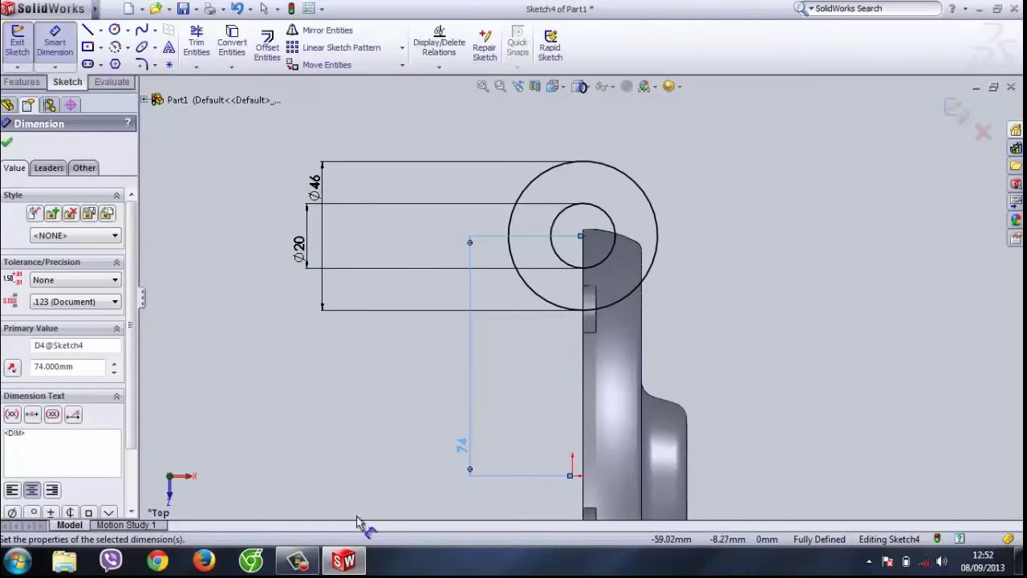
right_click(311, 559)
click(319, 436)
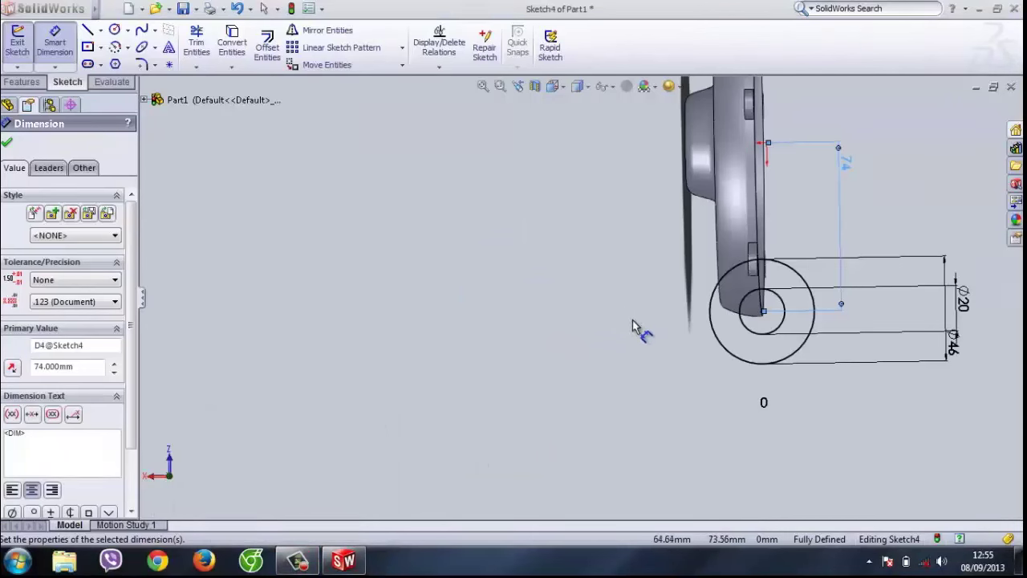
key(Escape)
Step: Sketch a horizontal line about 18 mm long from the outer circle's crossing with the disc's outer face to its flat rim edge
key(space)
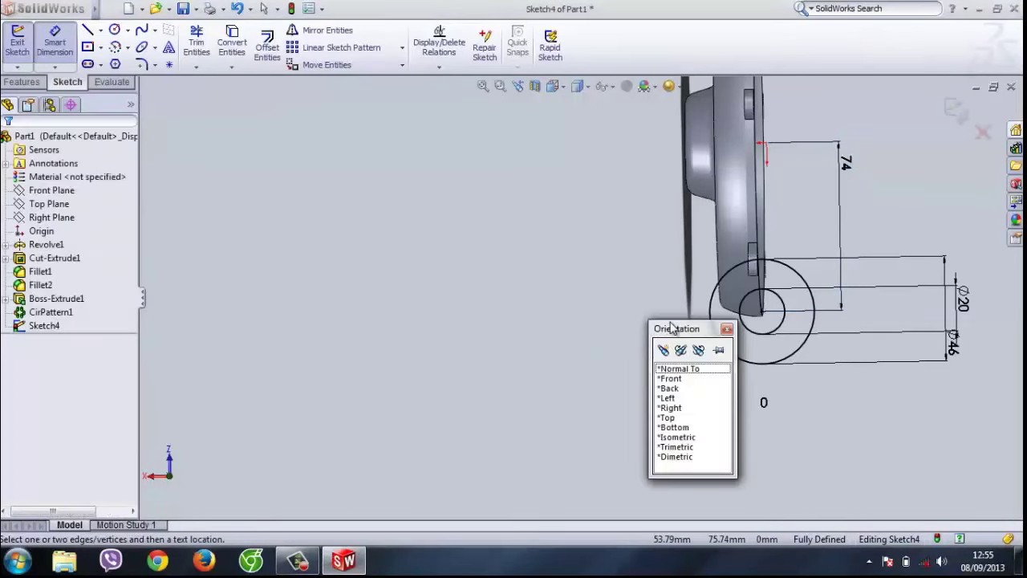
click(691, 368)
scroll(706, 200, down, 4)
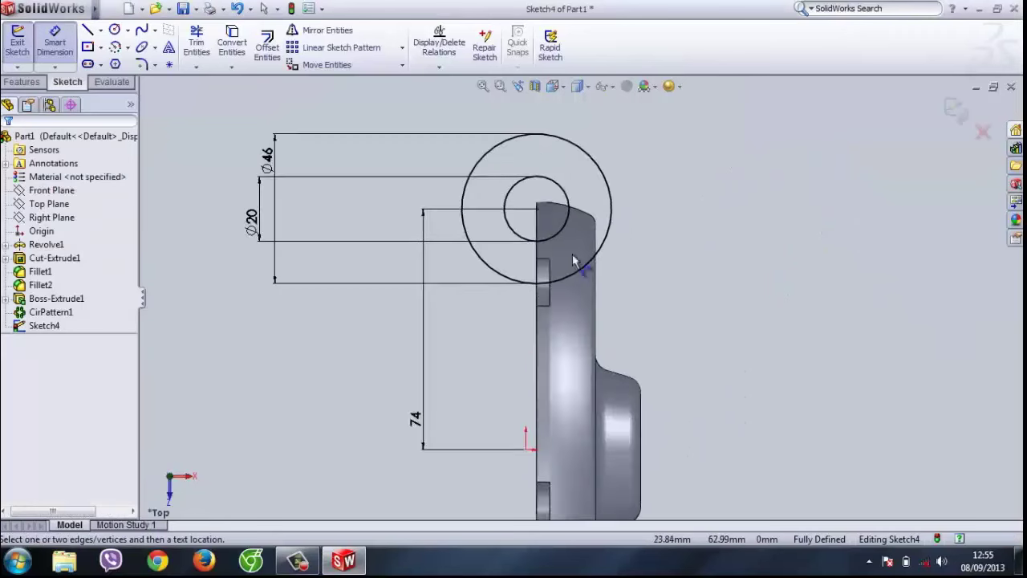
scroll(561, 273, up, 2)
scroll(537, 262, down, 2)
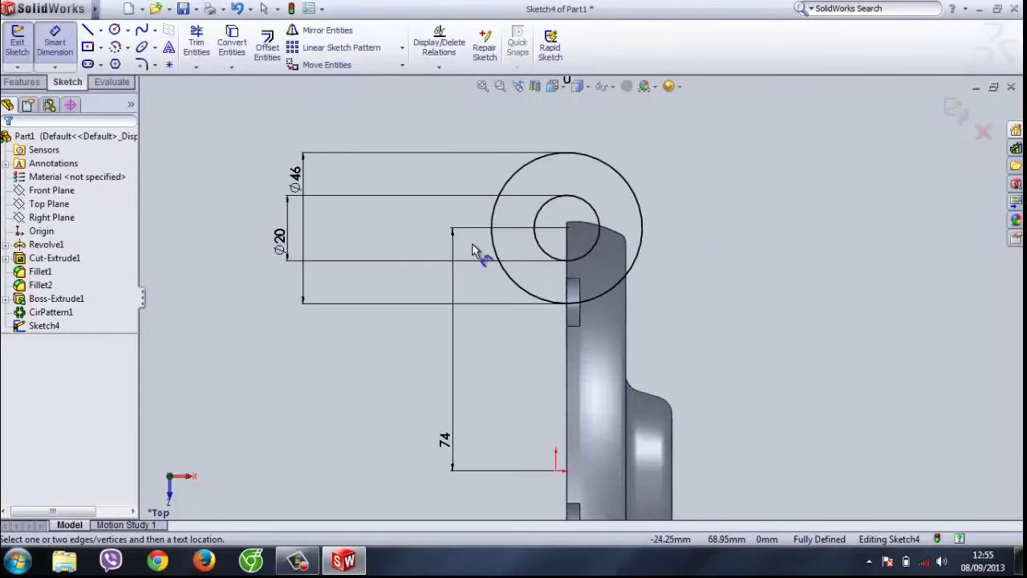
click(90, 32)
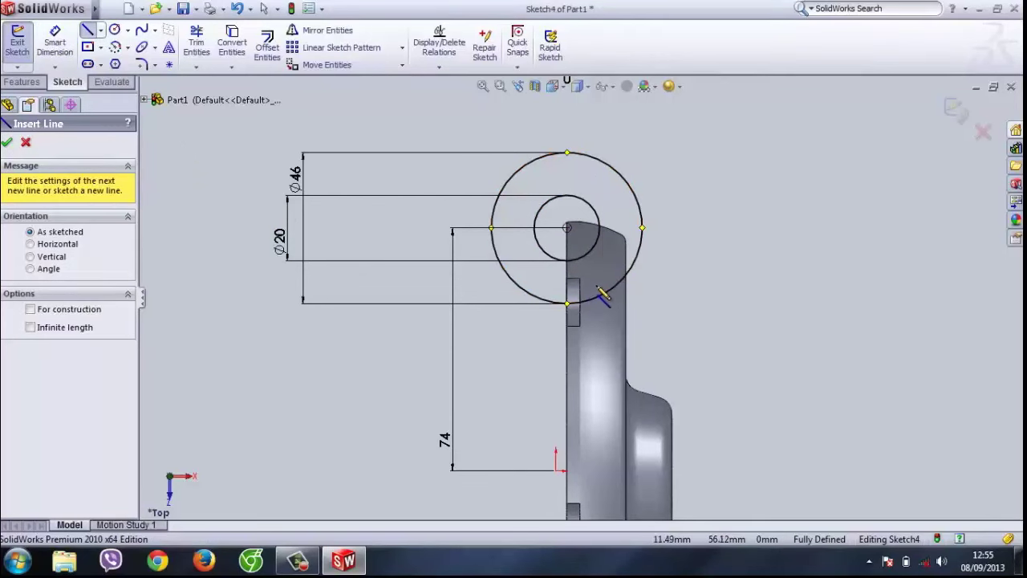
scroll(647, 194, up, 3)
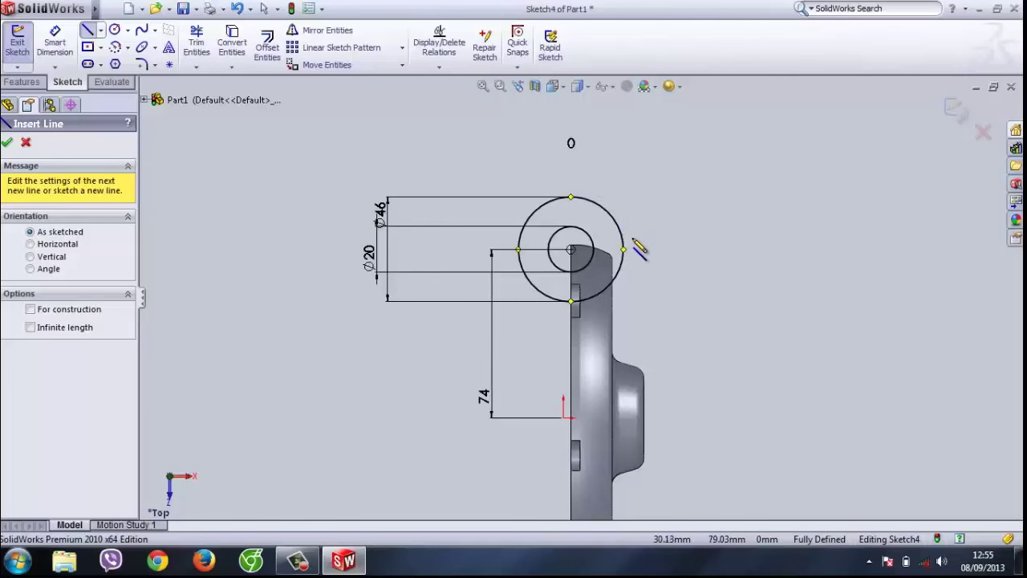
scroll(638, 248, down, 2)
scroll(633, 252, up, 3)
scroll(642, 348, down, 1)
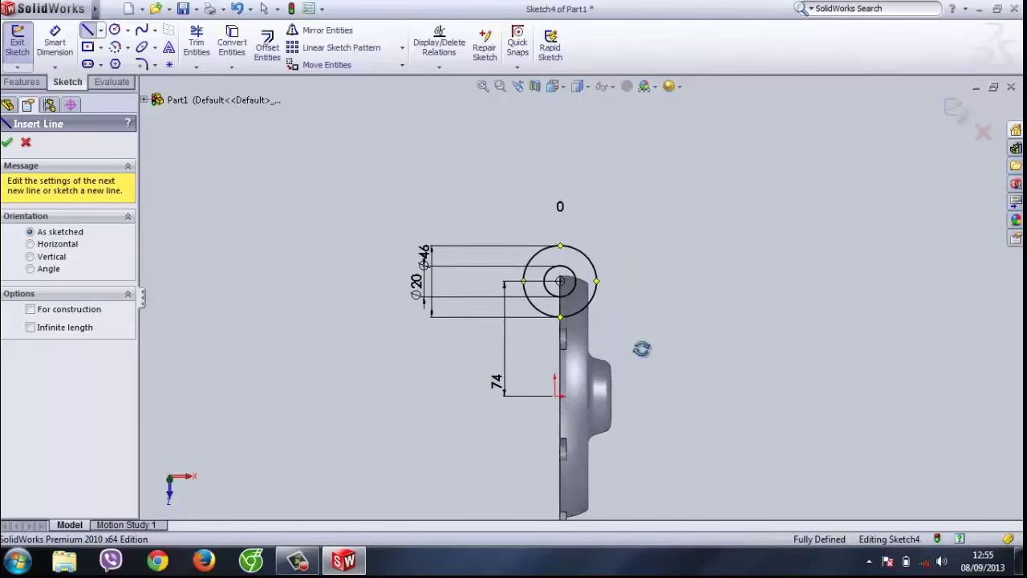
mouse_move(642, 349)
middle_down()
mouse_move(683, 390)
mouse_move(679, 431)
mouse_move(698, 447)
mouse_move(702, 476)
middle_up()
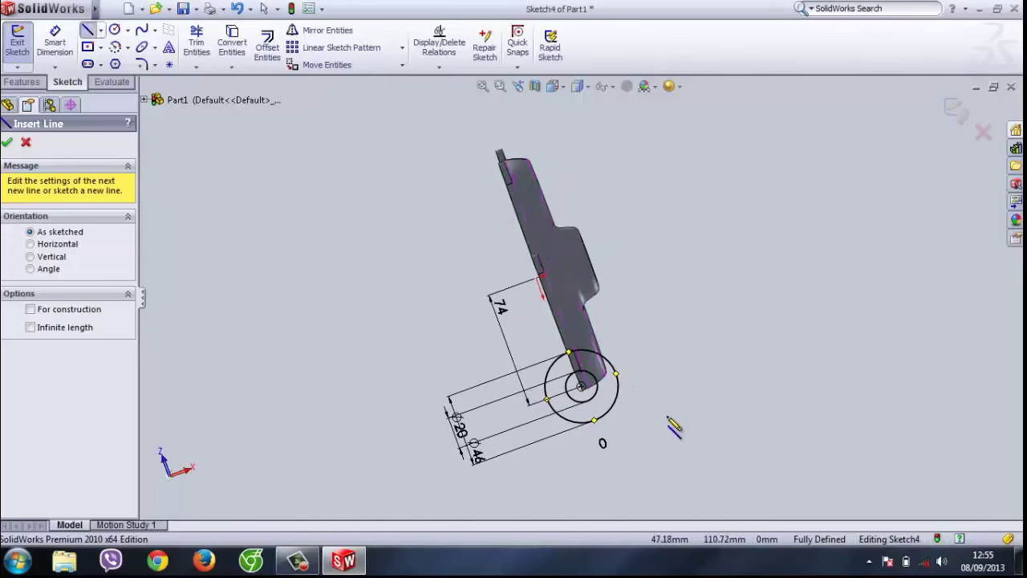
key(space)
click(710, 286)
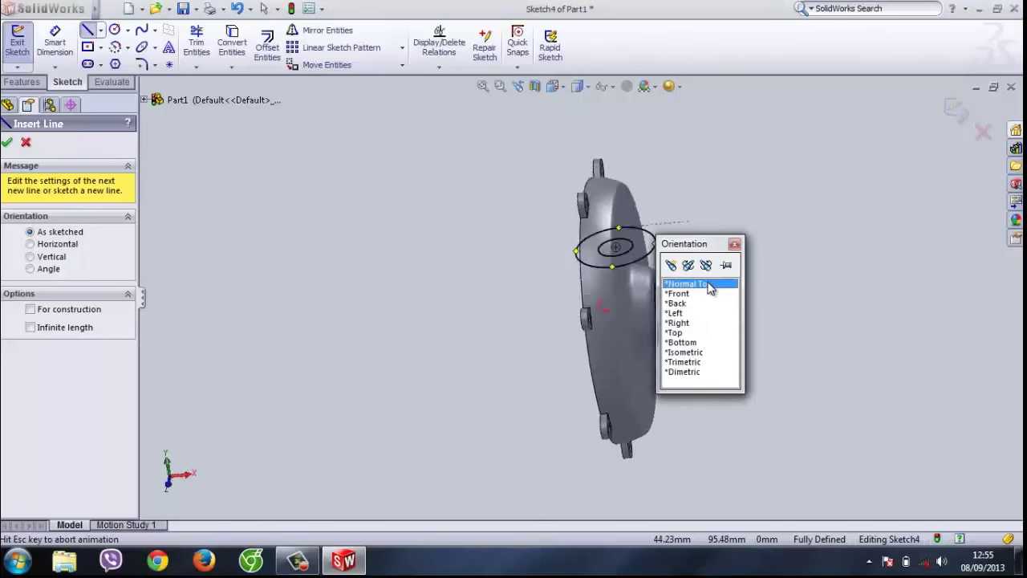
key(space)
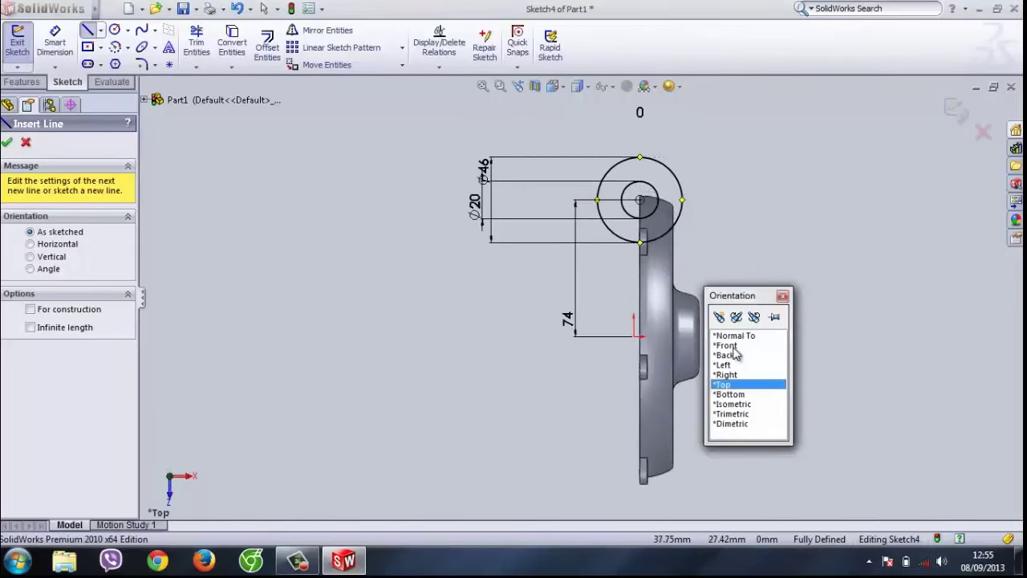
click(733, 336)
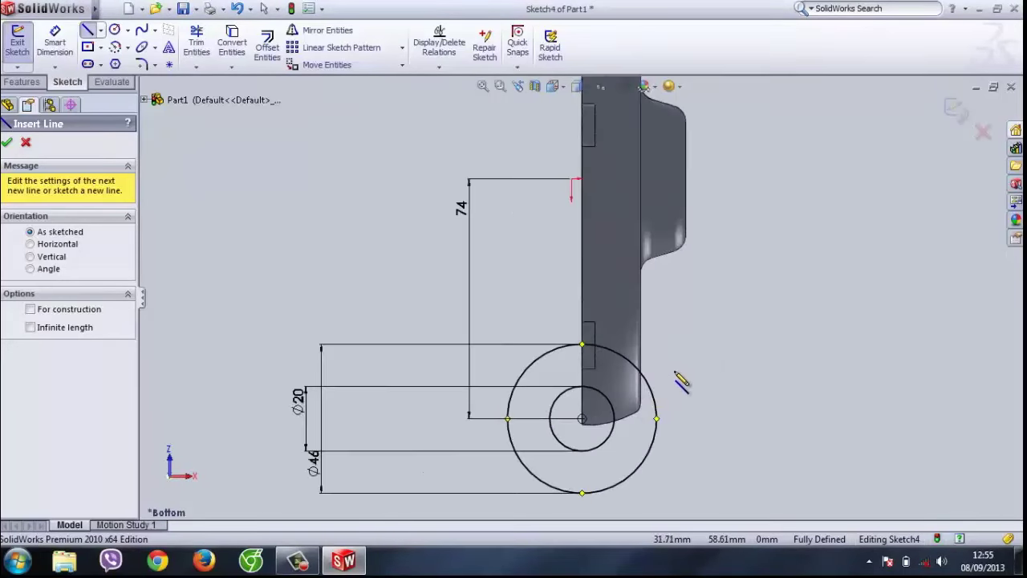
scroll(680, 378, down, 3)
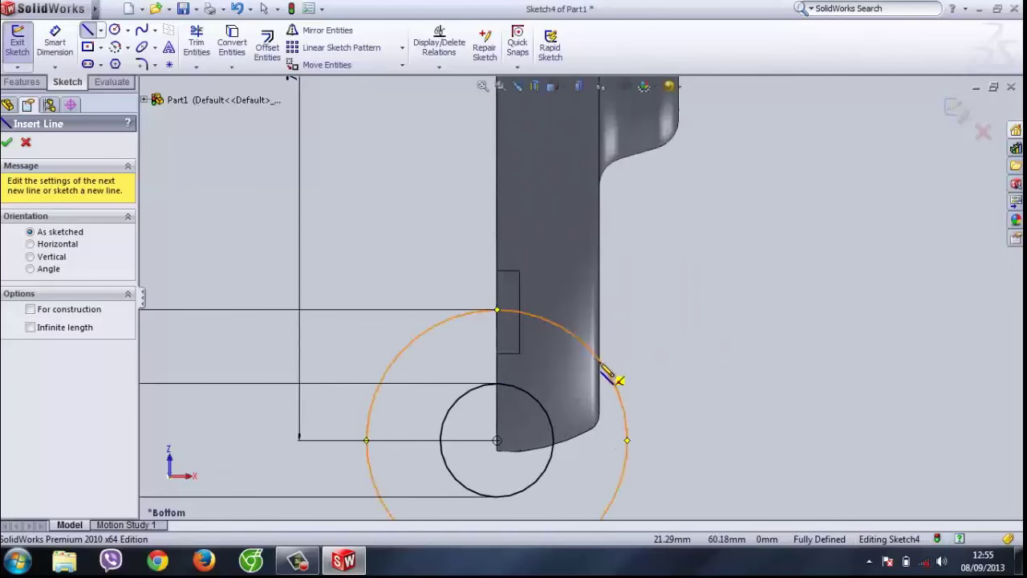
click(600, 363)
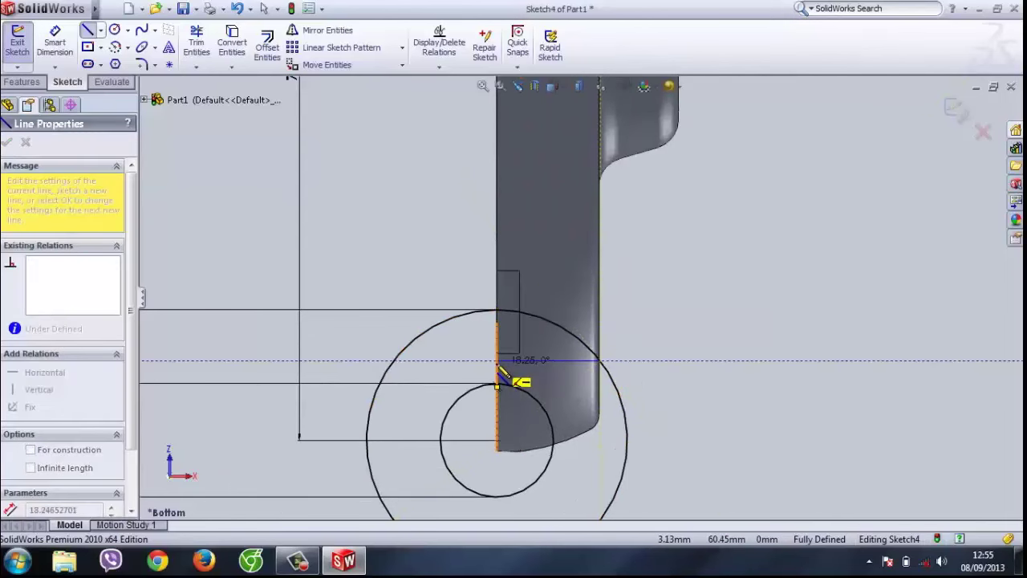
click(497, 361)
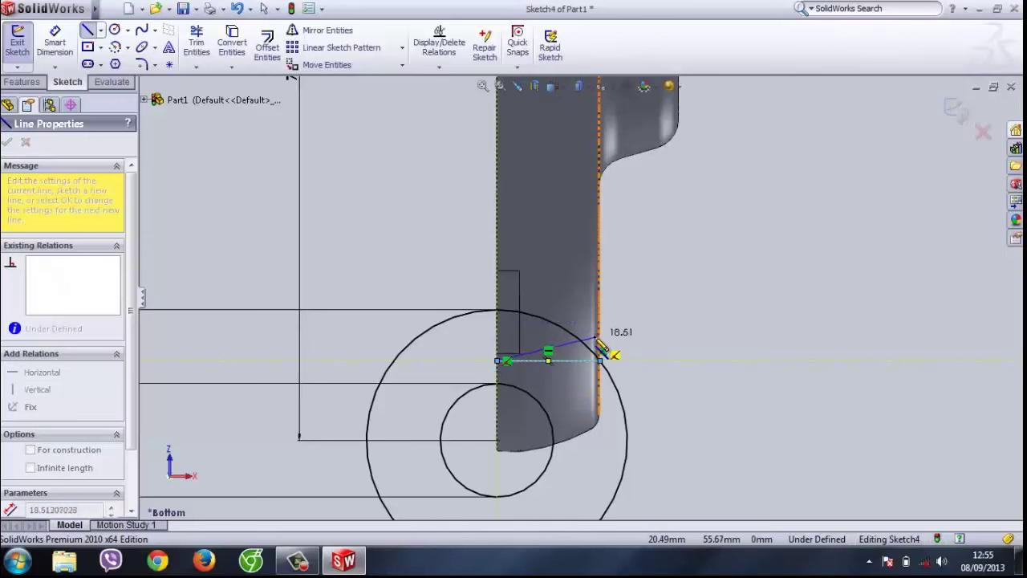
key(Escape)
scroll(603, 388, up, 3)
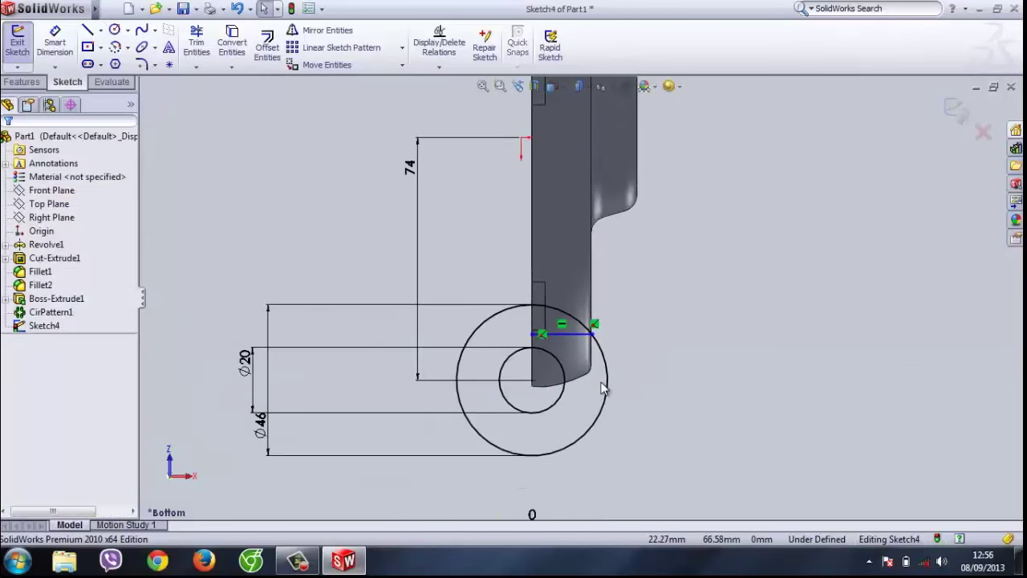
Step: Sketch a matching horizontal line about 18 mm long across the circles' far side, continued by a vertical line along the flat rim edge to the outer circle
click(87, 29)
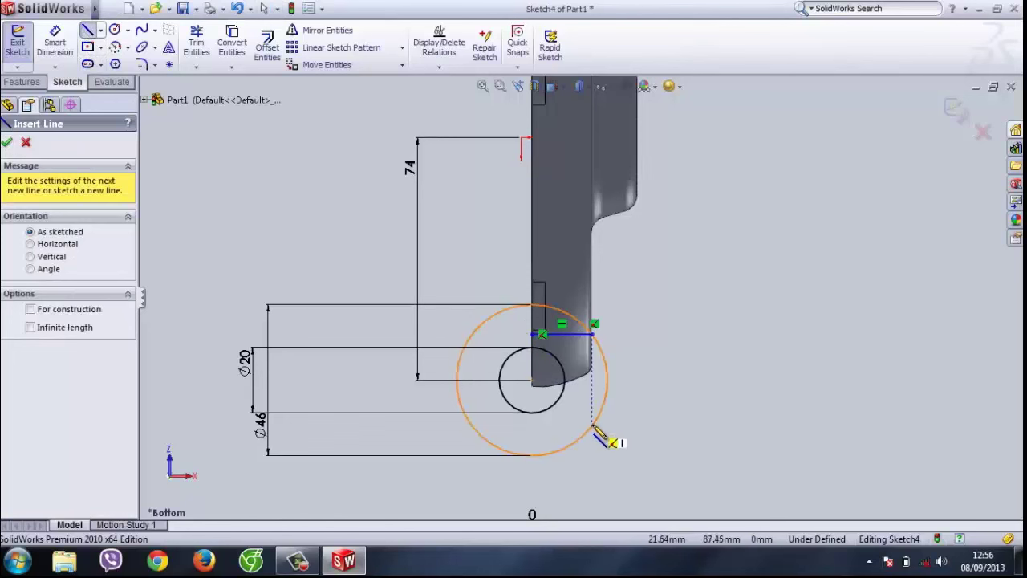
click(532, 425)
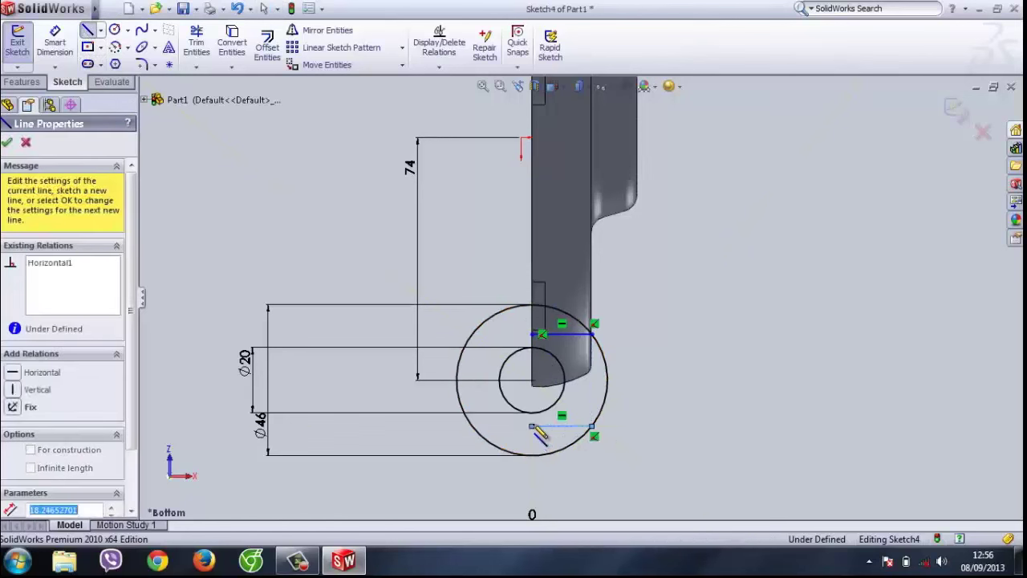
click(532, 305)
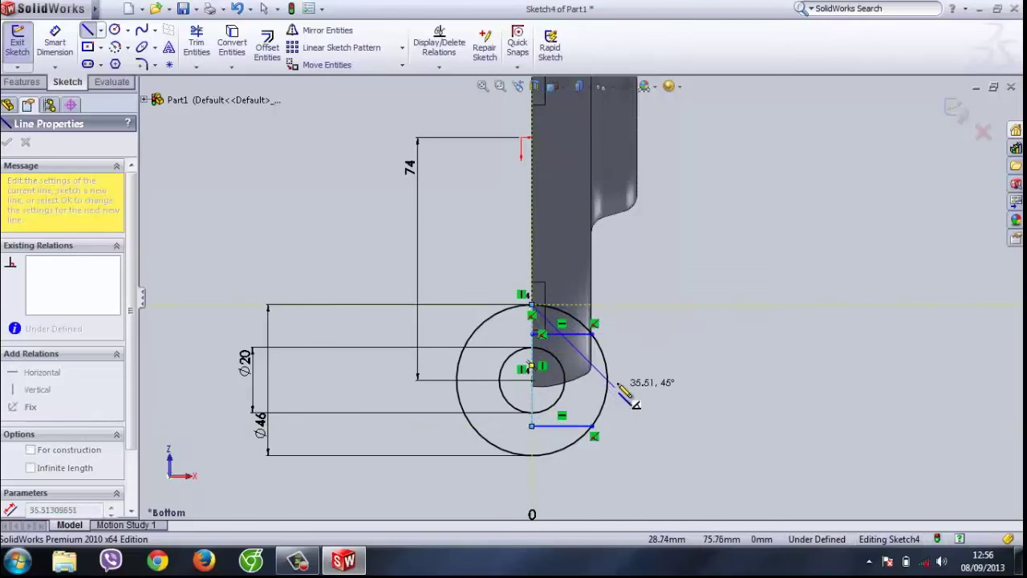
key(Escape)
Step: Trim the circles and vertical line to a closed C-shaped profile between the two horizontal lines on the disc's side of the rim edge
scroll(627, 357, down, 2)
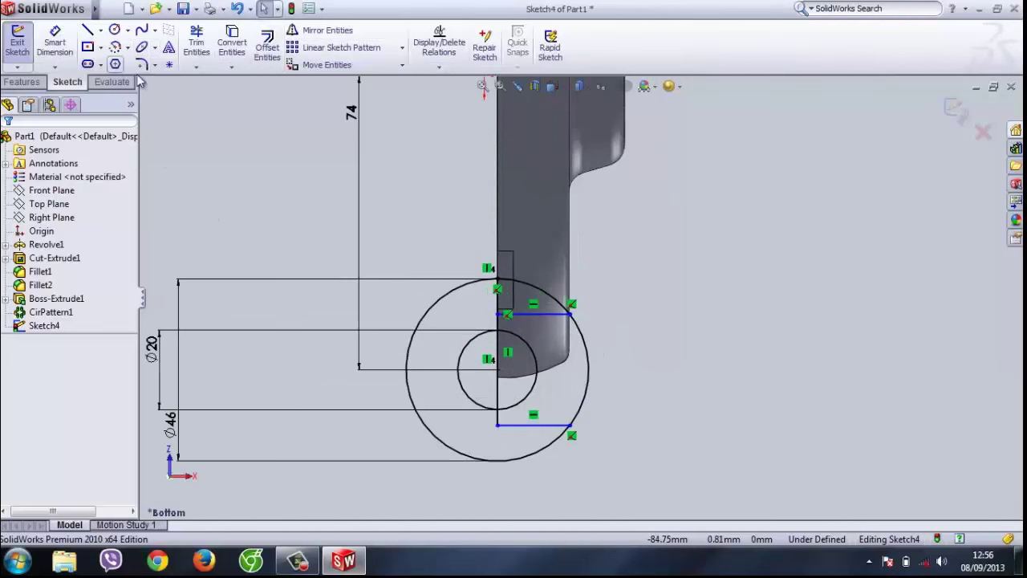
click(195, 42)
mouse_move(486, 318)
mouse_down()
mouse_move(471, 451)
mouse_move(426, 243)
mouse_up()
mouse_move(516, 371)
mouse_down()
mouse_move(475, 375)
mouse_move(490, 411)
mouse_up()
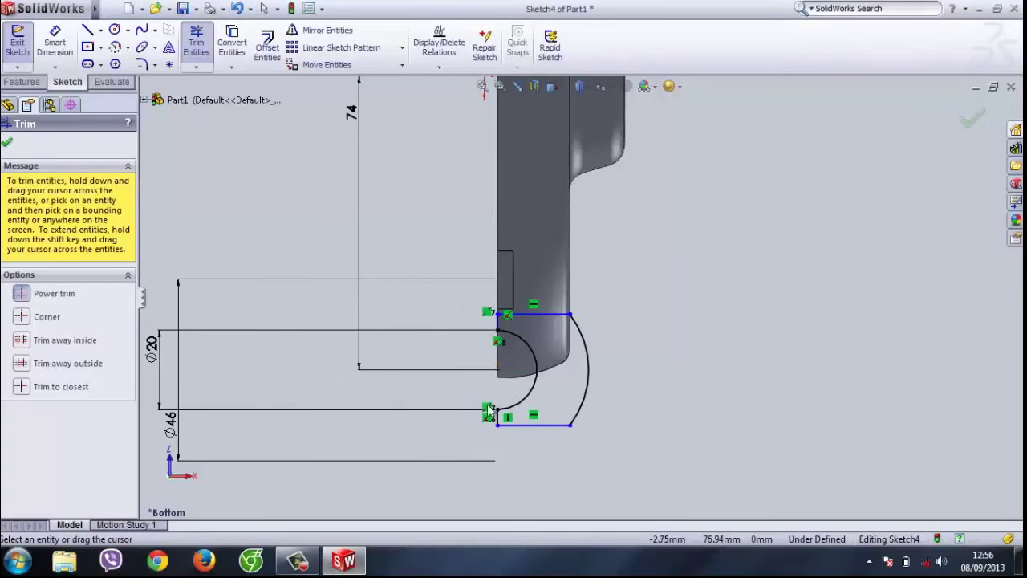
scroll(554, 360, down, 3)
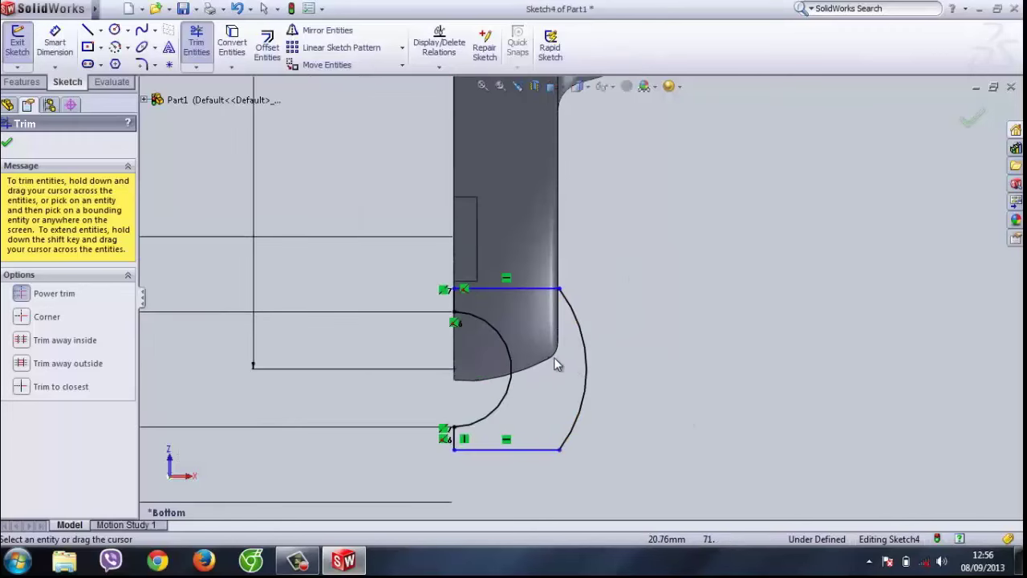
scroll(546, 361, up, 2)
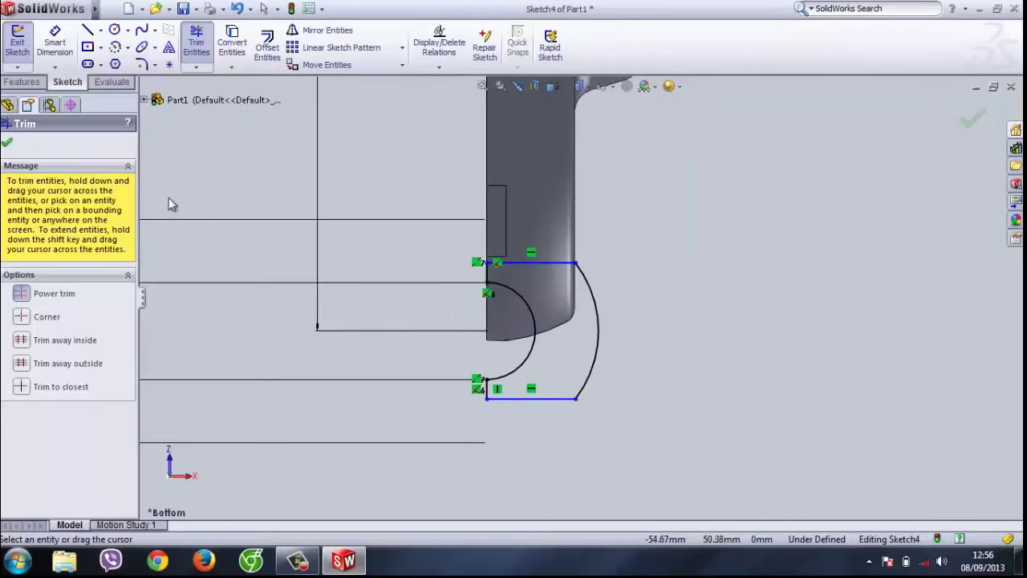
Step: Extrude the C-shaped profile as a boss with the Mid Plane end condition, merged with the disc
click(22, 82)
click(23, 44)
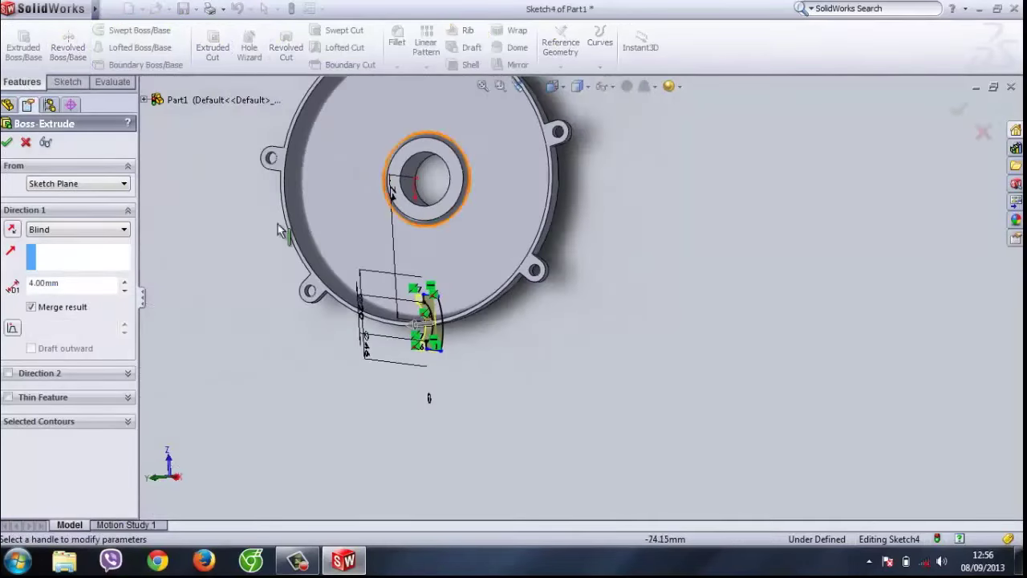
click(52, 230)
click(57, 301)
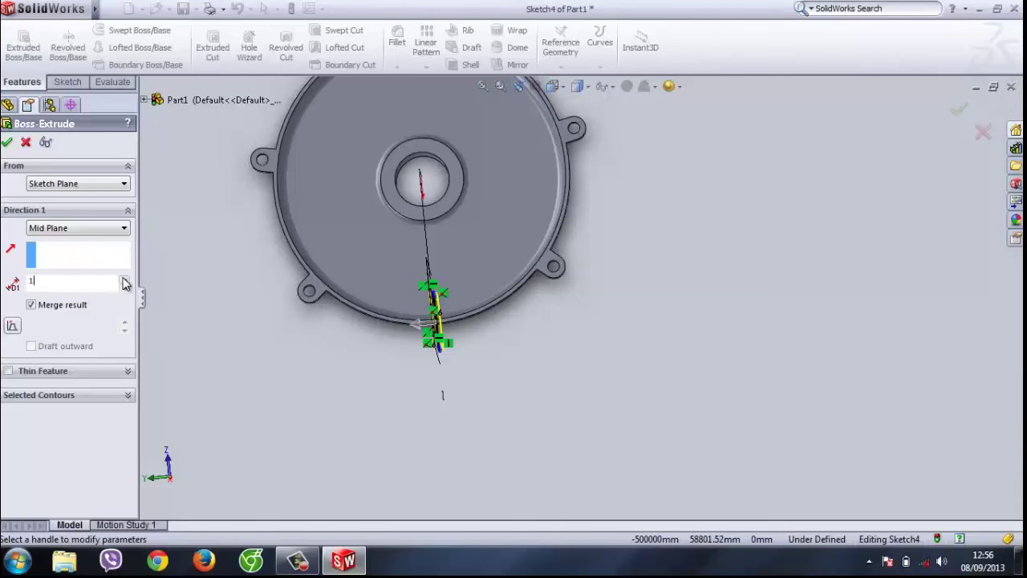
key(Return)
click(7, 143)
Step: Sketch a circle about 24.5 mm in diameter on the Top Plane, centred on the channel bore's centre at the rim edge
middle_drag(255, 289, 209, 294)
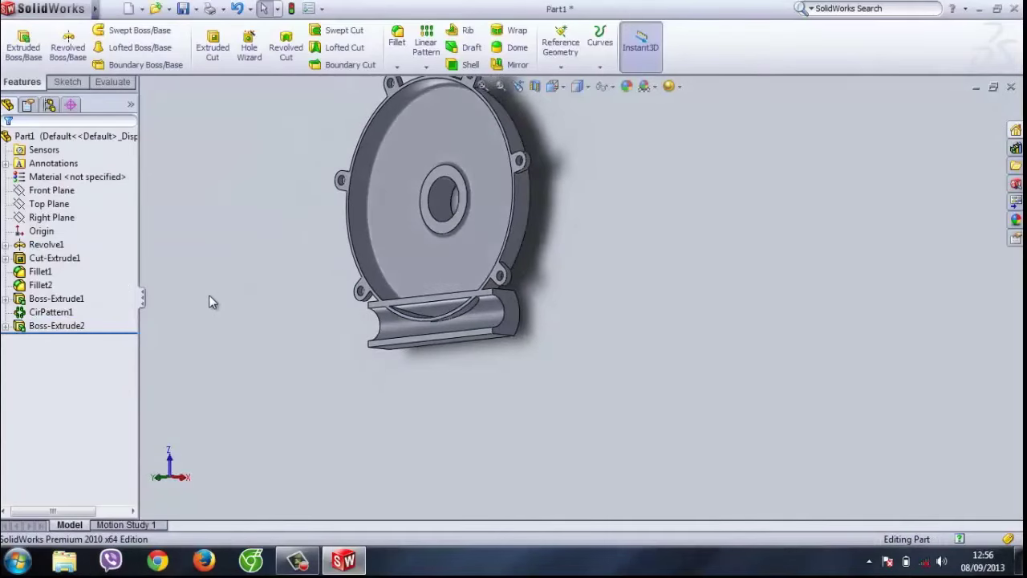
right_click(50, 206)
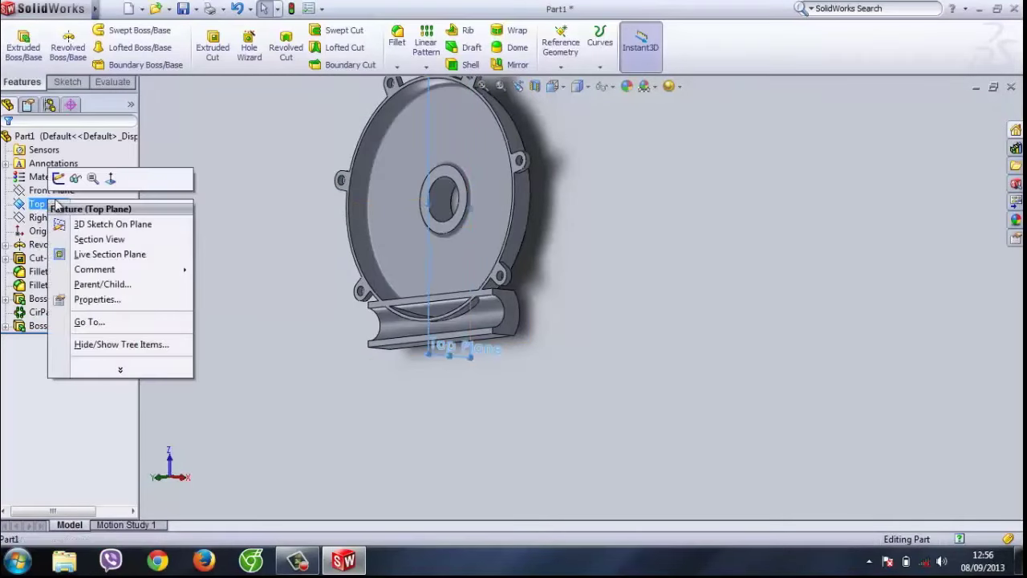
click(108, 176)
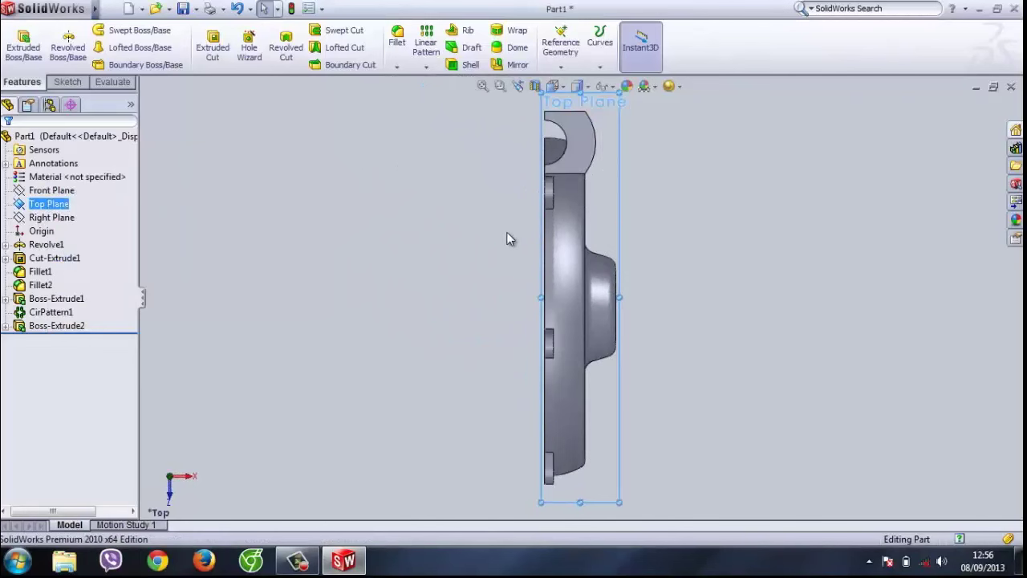
key(space)
click(554, 342)
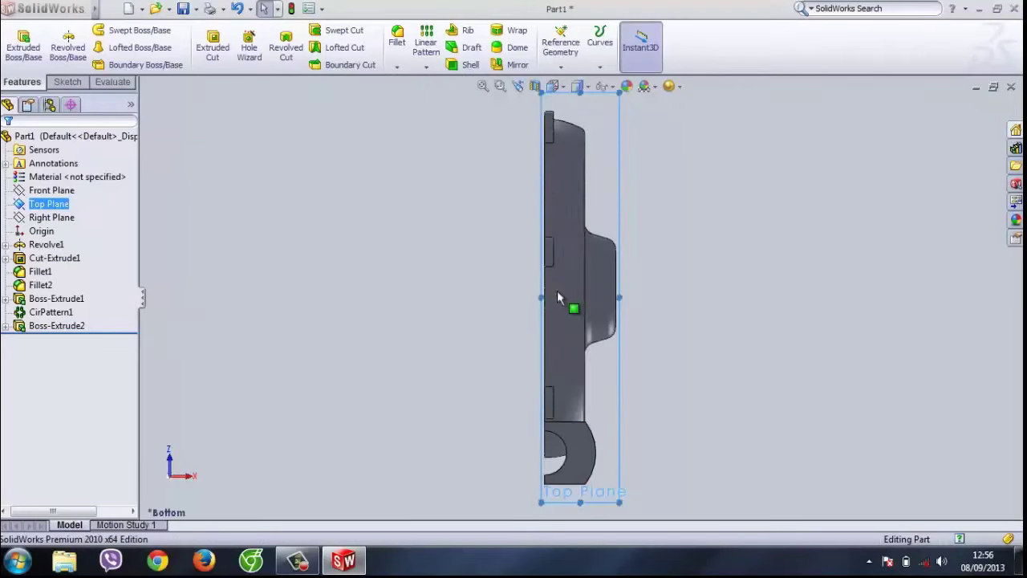
scroll(461, 355, down, 2)
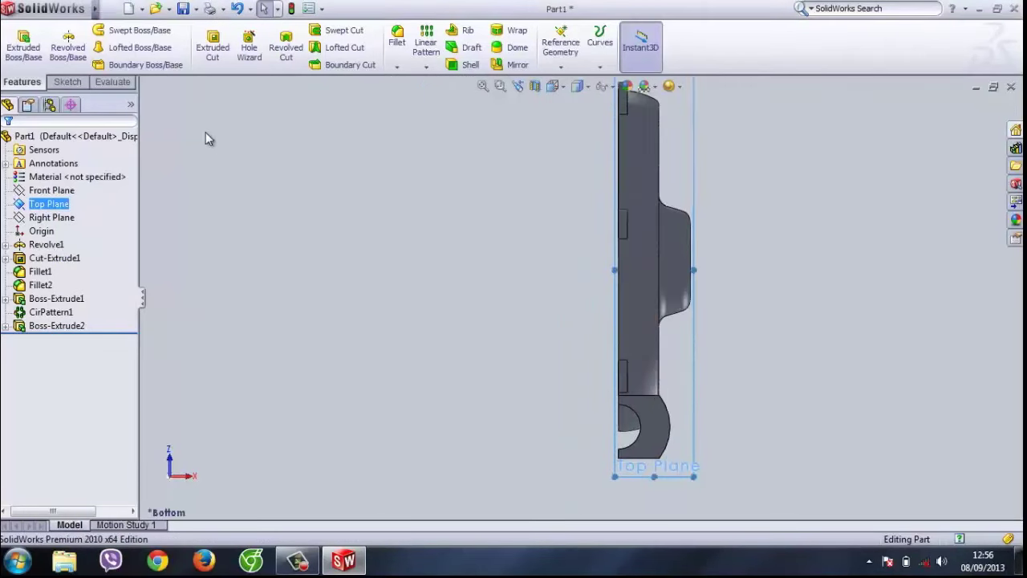
click(67, 82)
click(115, 30)
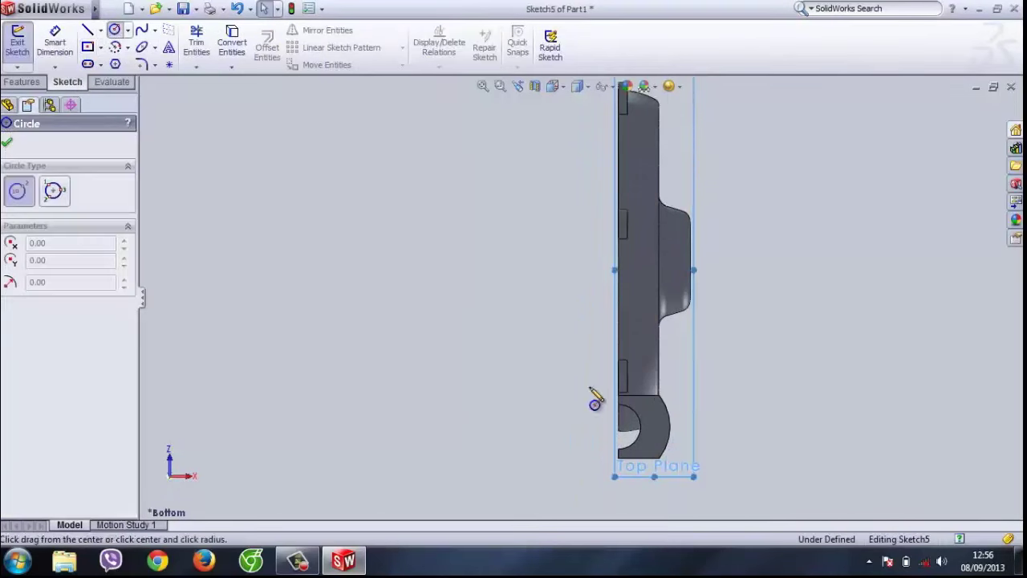
scroll(646, 427, down, 2)
scroll(669, 453, down, 2)
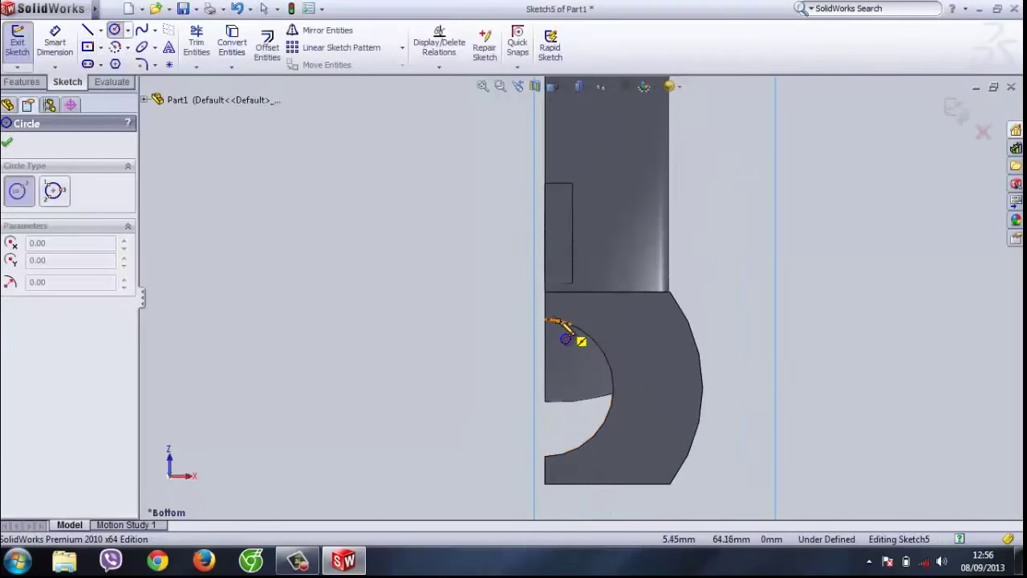
click(544, 389)
click(619, 348)
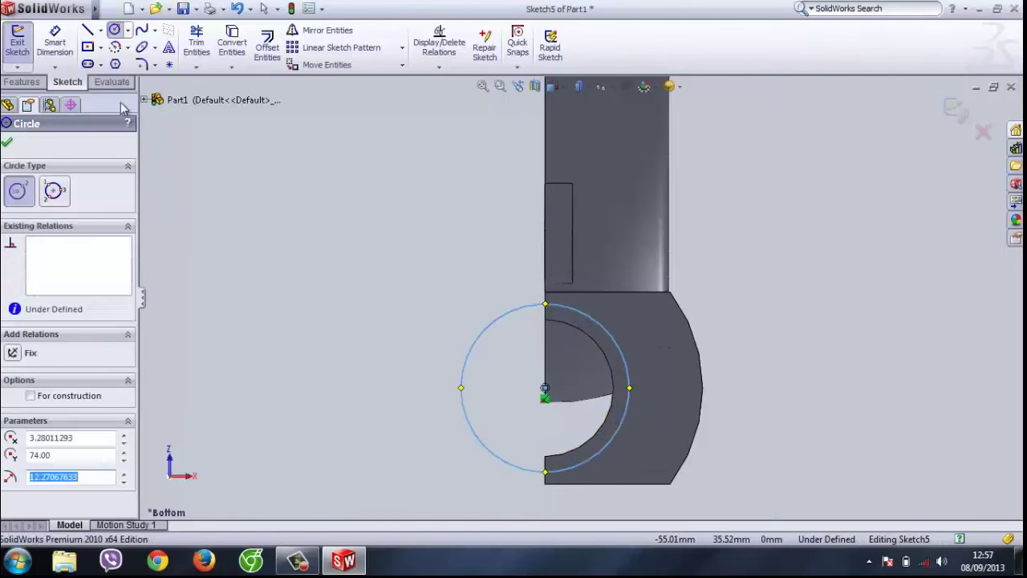
Step: Dimension the circle's diameter and set it to 36 mm
click(55, 44)
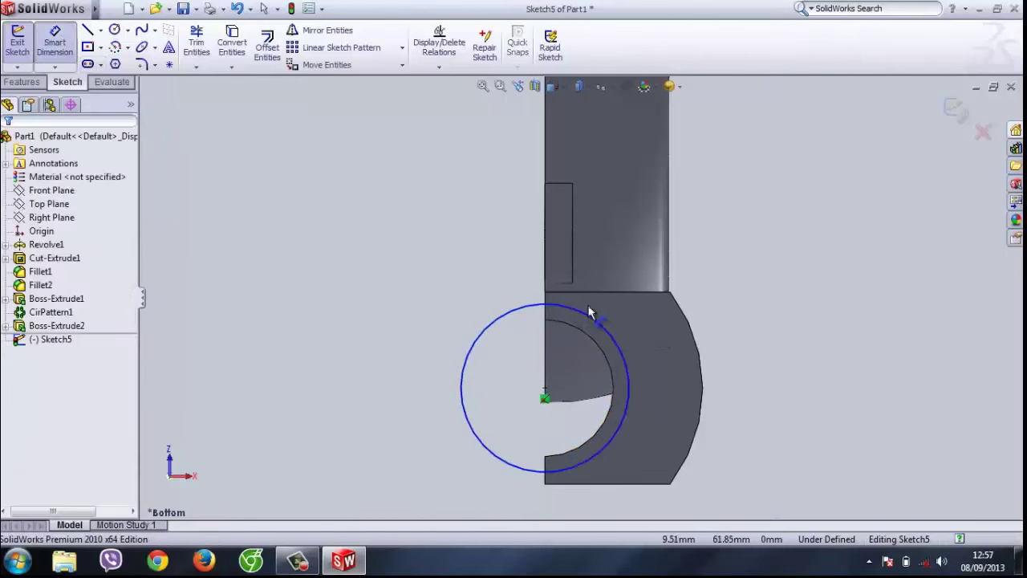
click(462, 367)
click(370, 368)
click(371, 367)
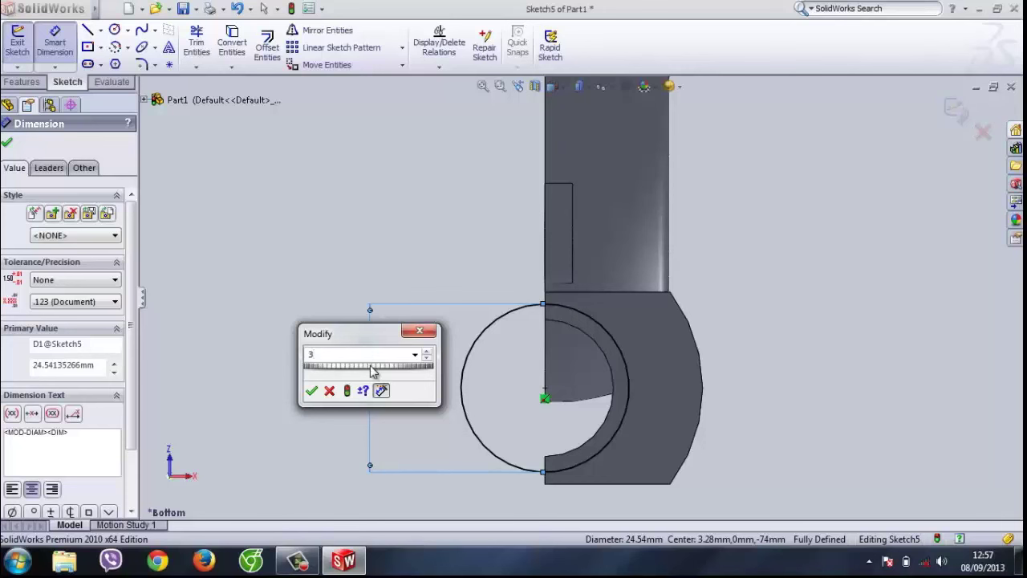
text(36)
click(313, 391)
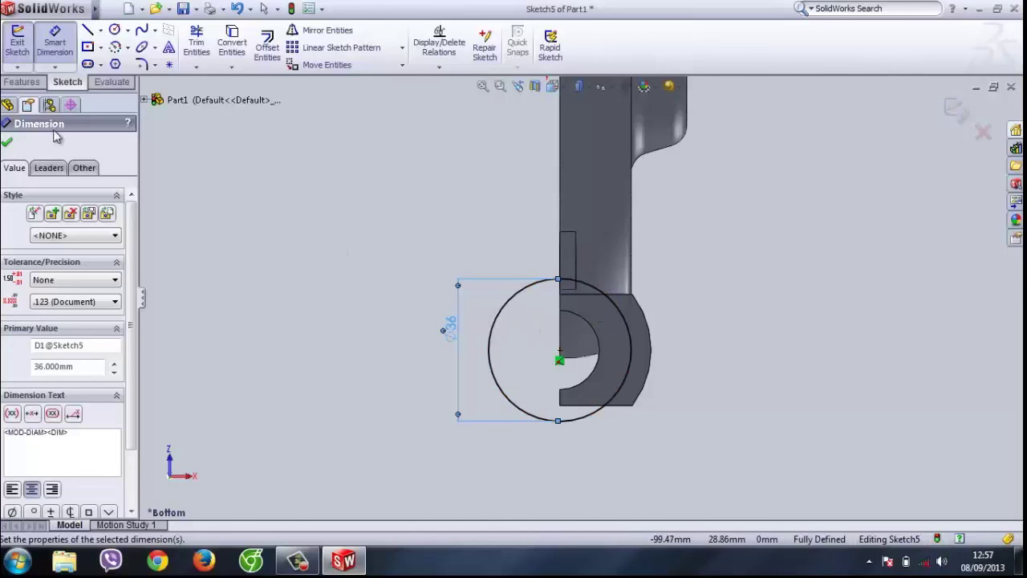
Step: Start an extruded cut from the 36 mm circle with the Mid Plane end condition and a depth of 78 mm
click(31, 83)
click(213, 48)
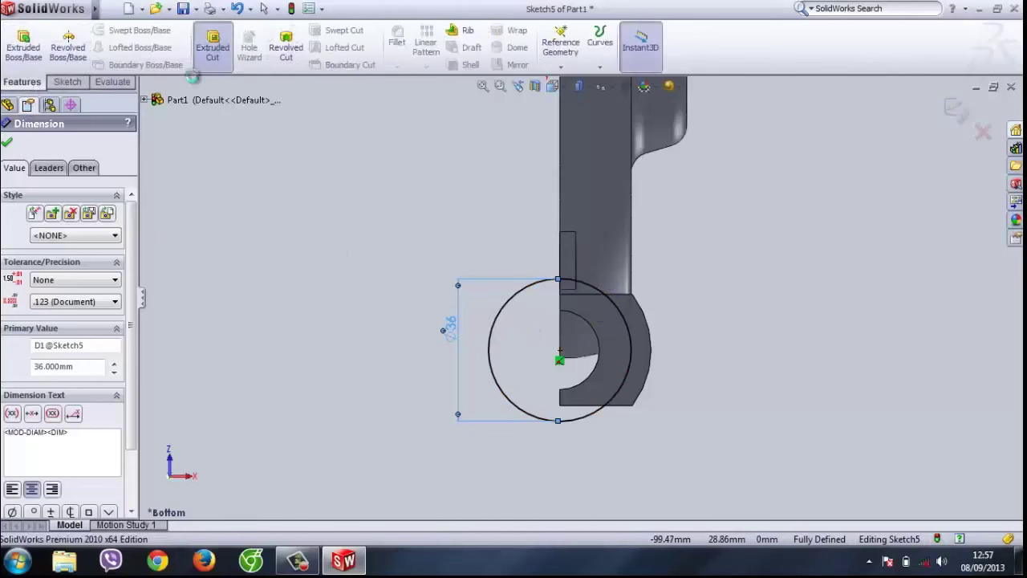
click(97, 230)
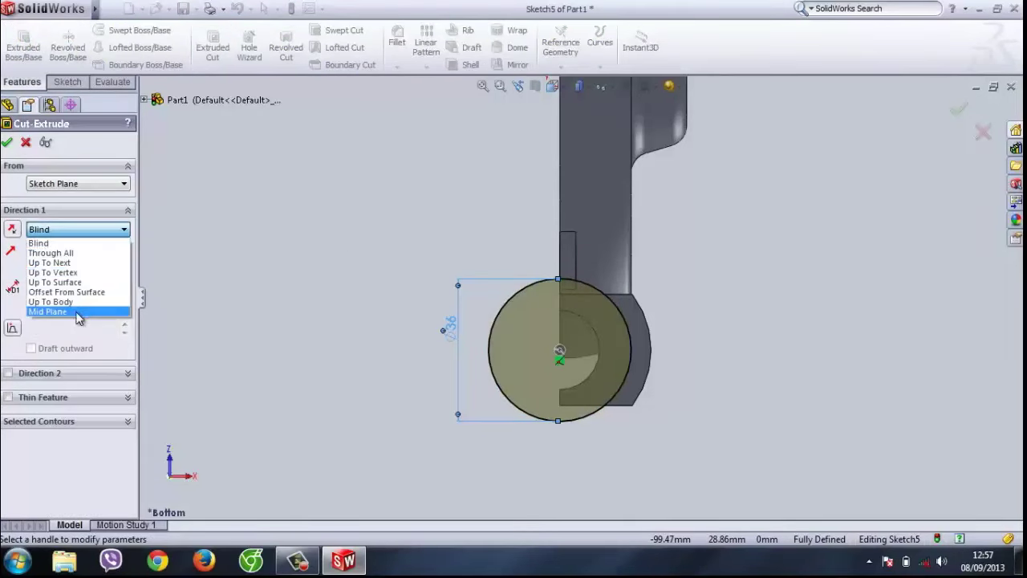
click(79, 311)
middle_drag(264, 293, 331, 268)
scroll(332, 269, up, 3)
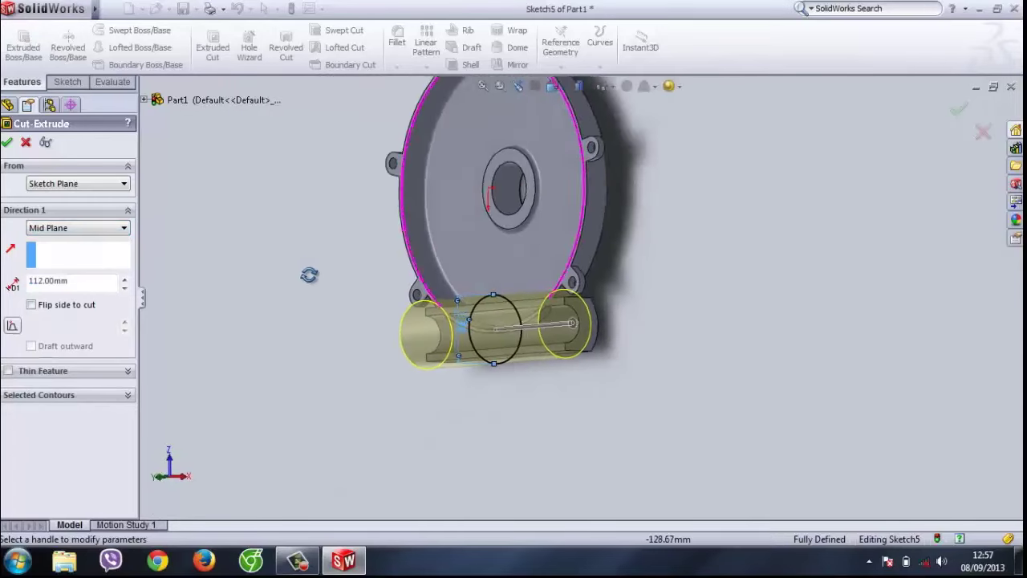
drag(666, 321, 634, 322)
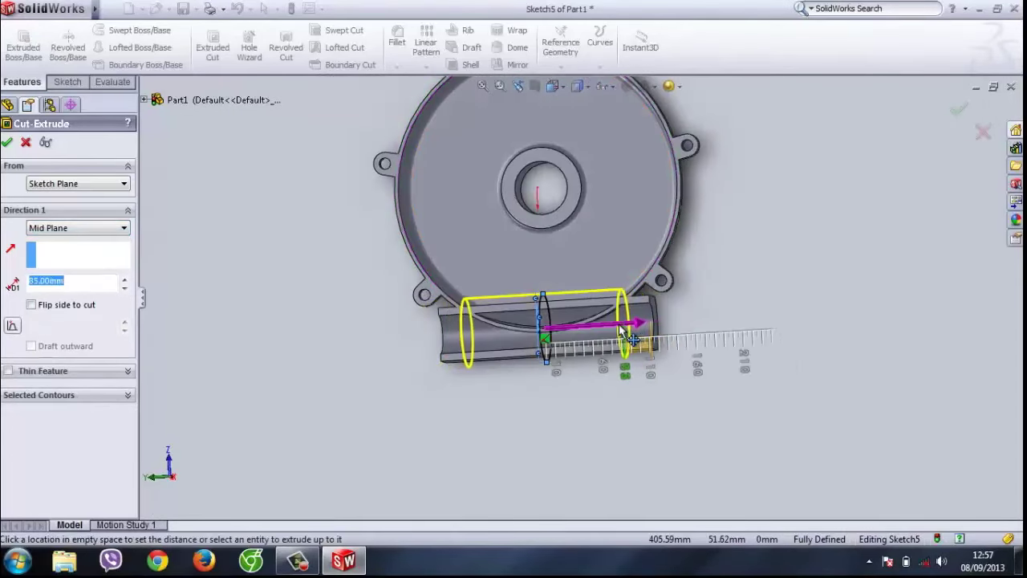
right_click(297, 564)
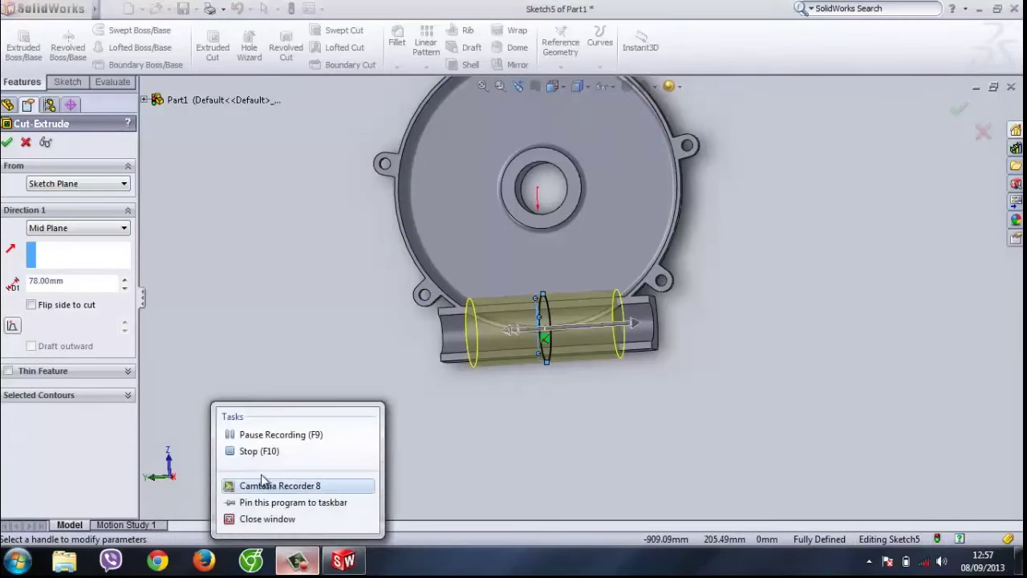
click(272, 433)
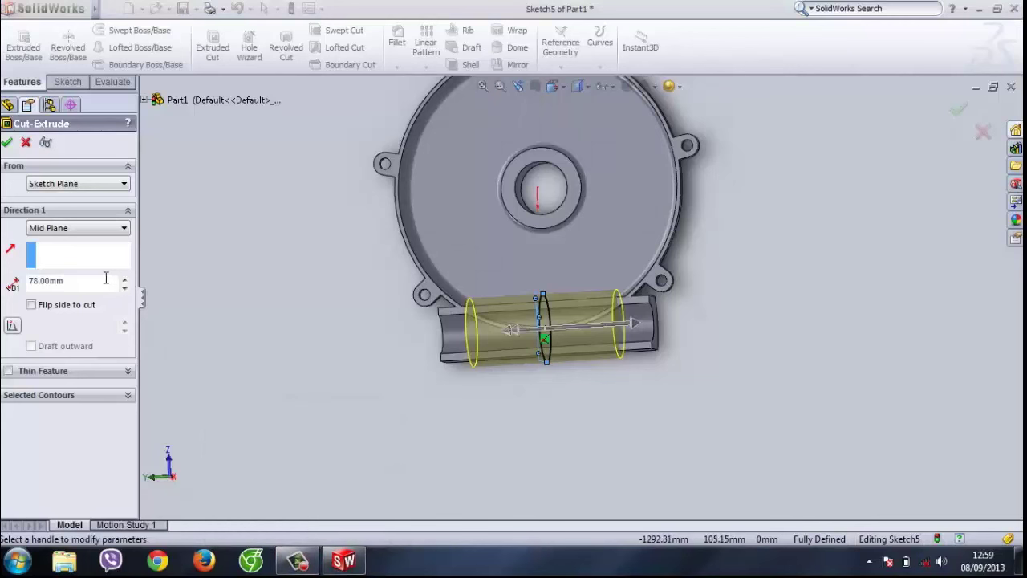
Step: Set the mid-plane cut's depth to 82 mm and extend it along the channel to 88 mm
double_click(105, 280)
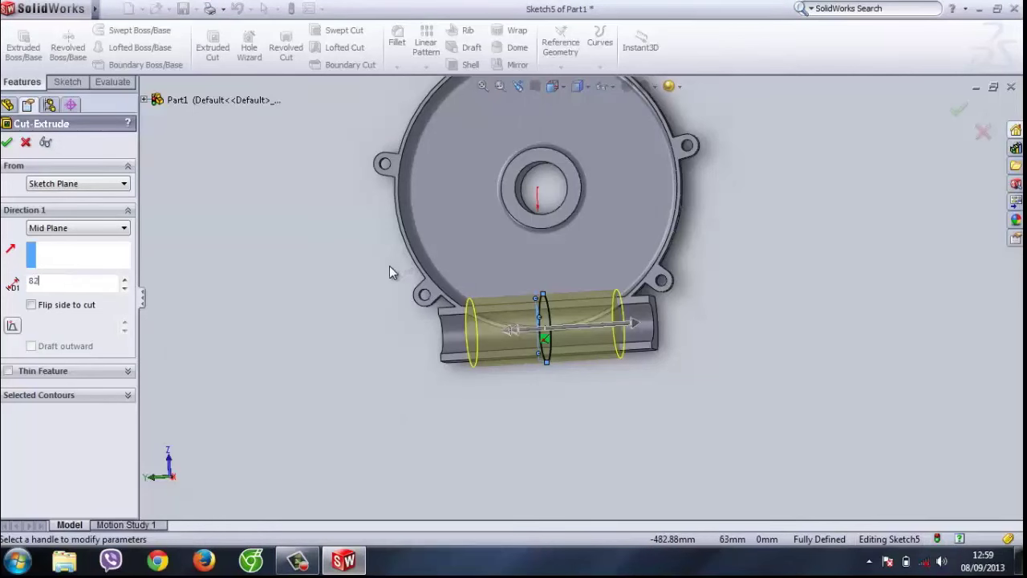
key(Return)
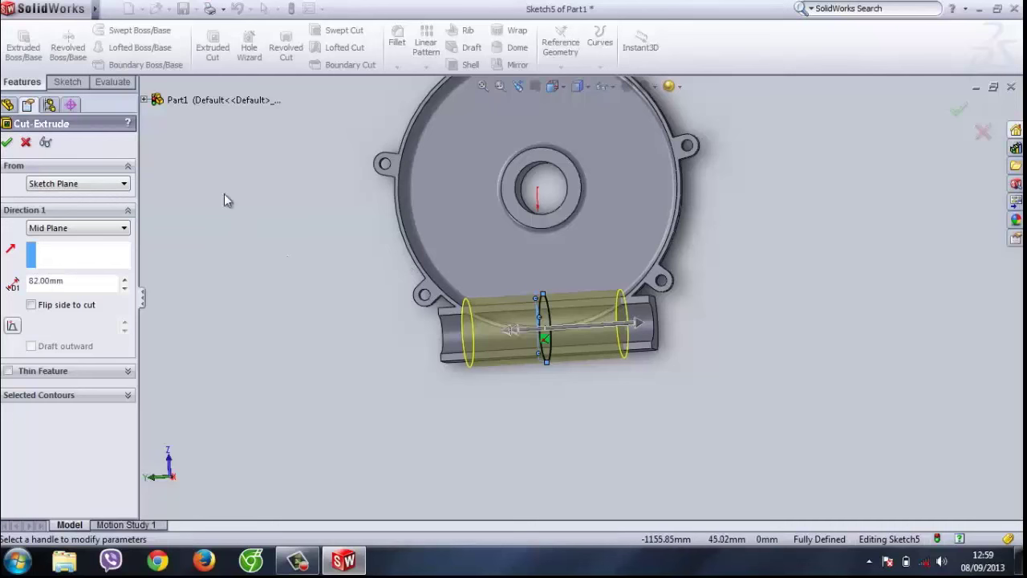
middle_drag(292, 210, 299, 207)
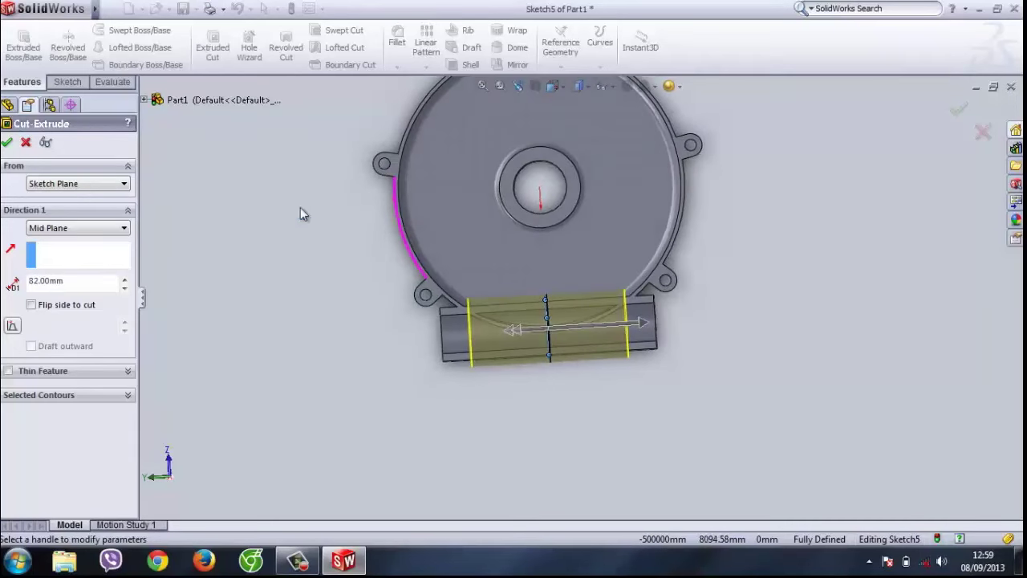
scroll(534, 323, down, 2)
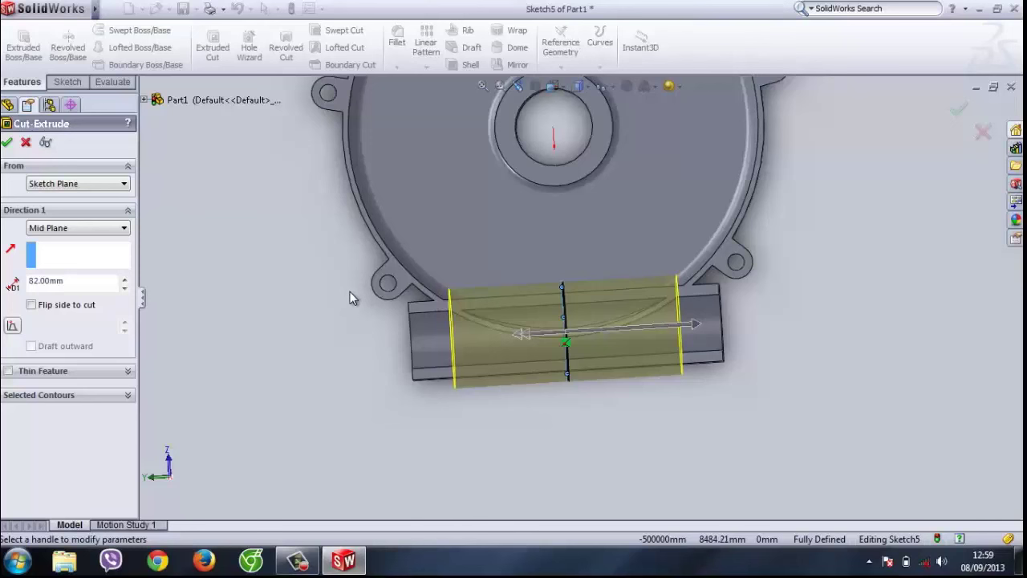
click(695, 325)
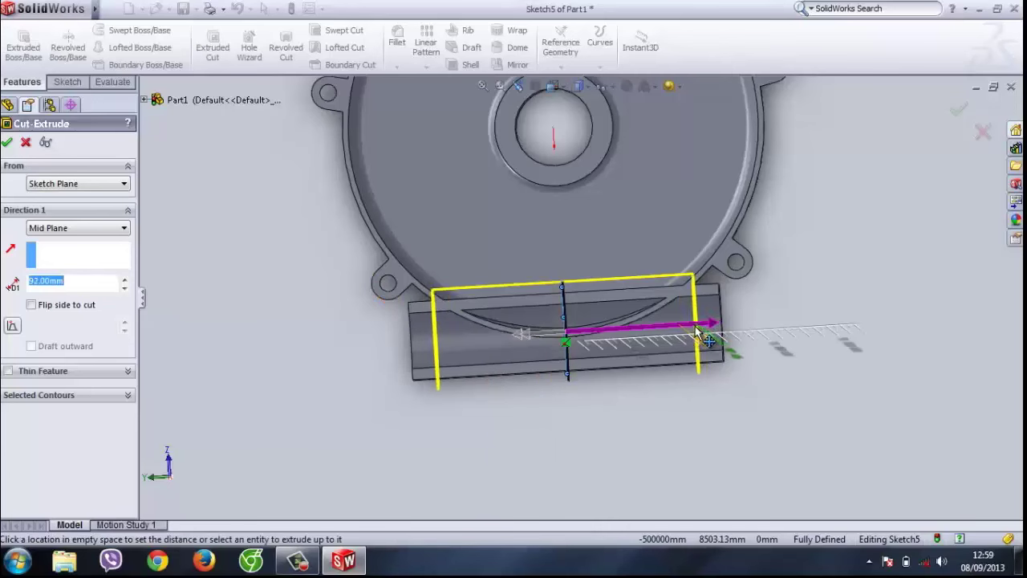
click(692, 332)
middle_drag(786, 286, 751, 322)
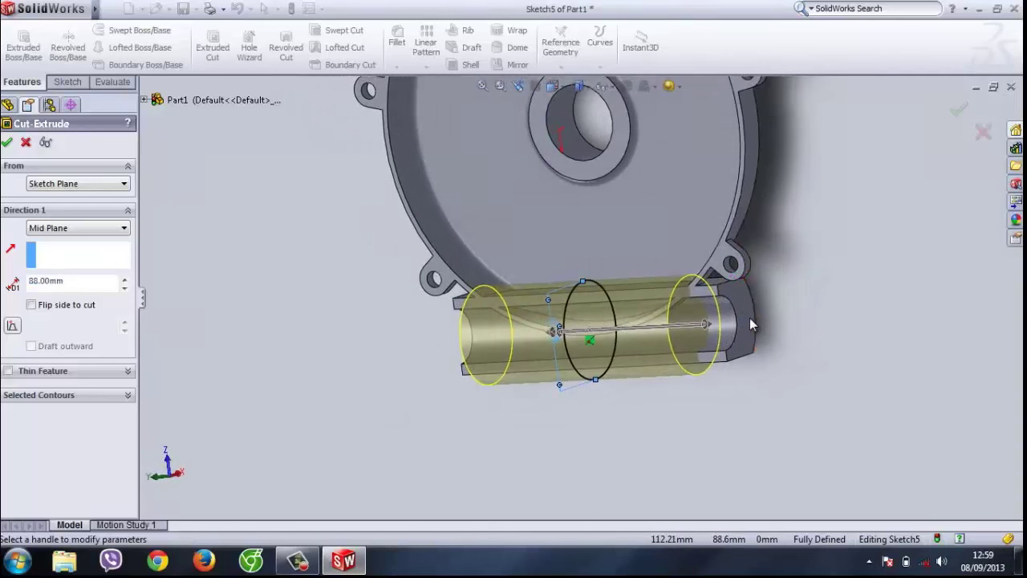
right_click(251, 560)
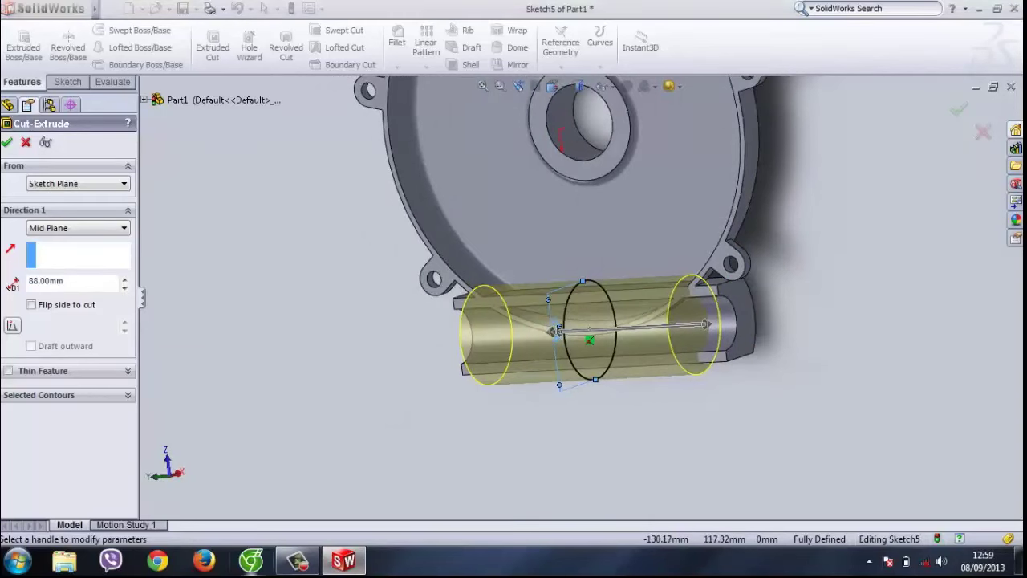
right_click(296, 560)
click(261, 437)
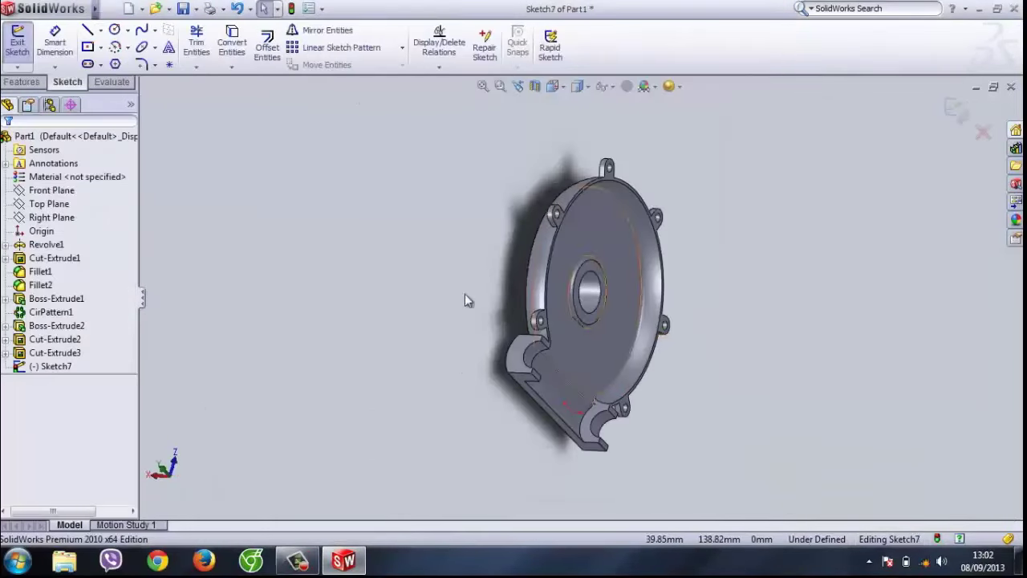
Step: Undo the newly opened sketch and the last extruded cut to return to editing the rectangle sketch
middle_drag(465, 300, 219, 382)
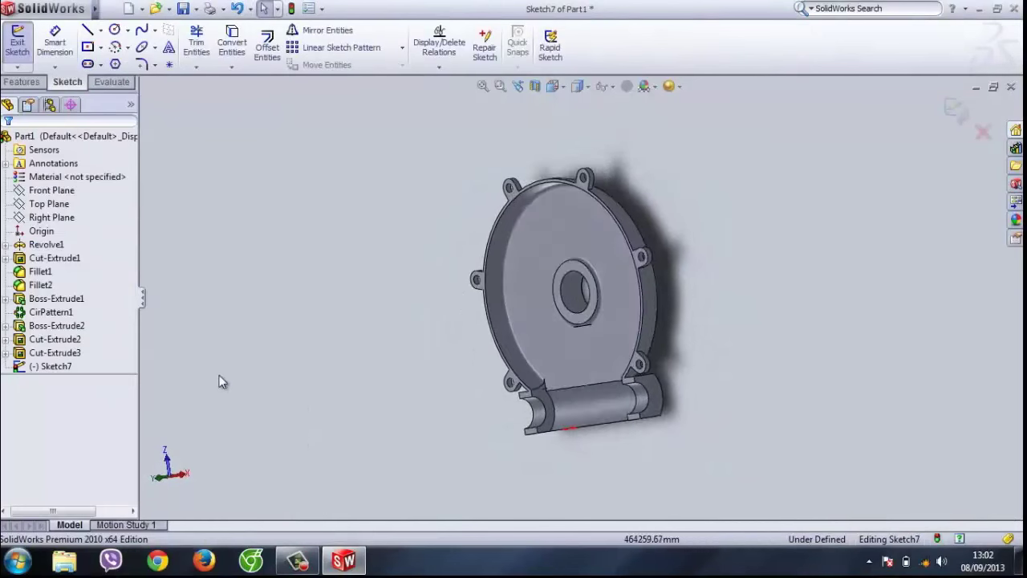
key(ctrl+z)
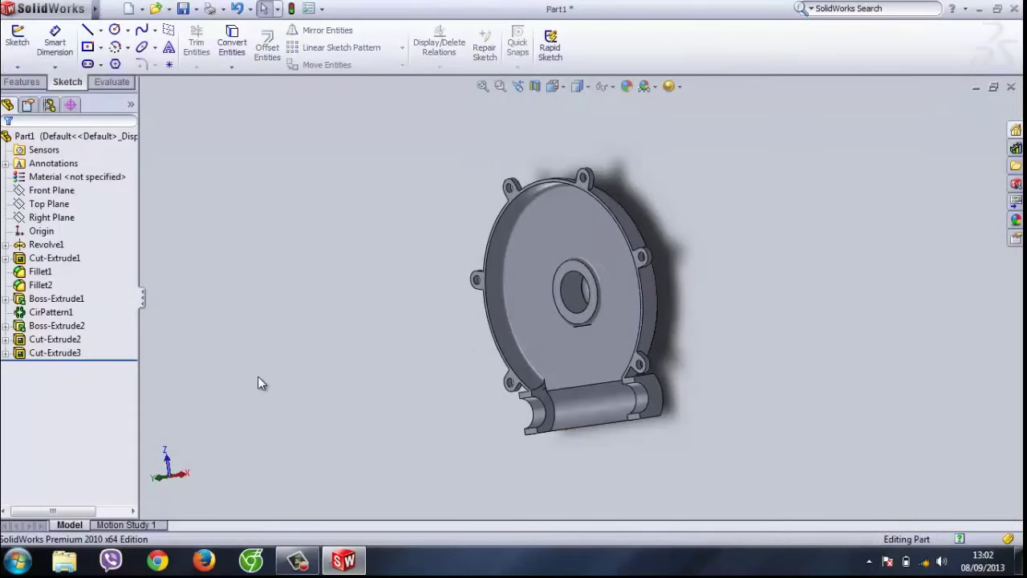
key(ctrl+z)
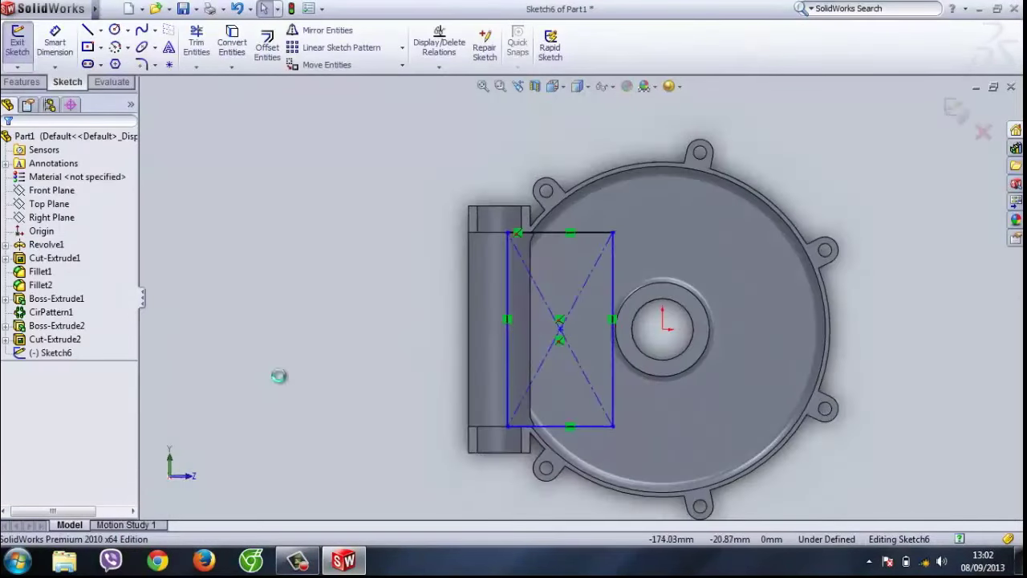
Step: Cut-extrude the rectangle between the channel and the hub as Blind, 88 mm deep, with the direction reversed
click(44, 150)
click(38, 82)
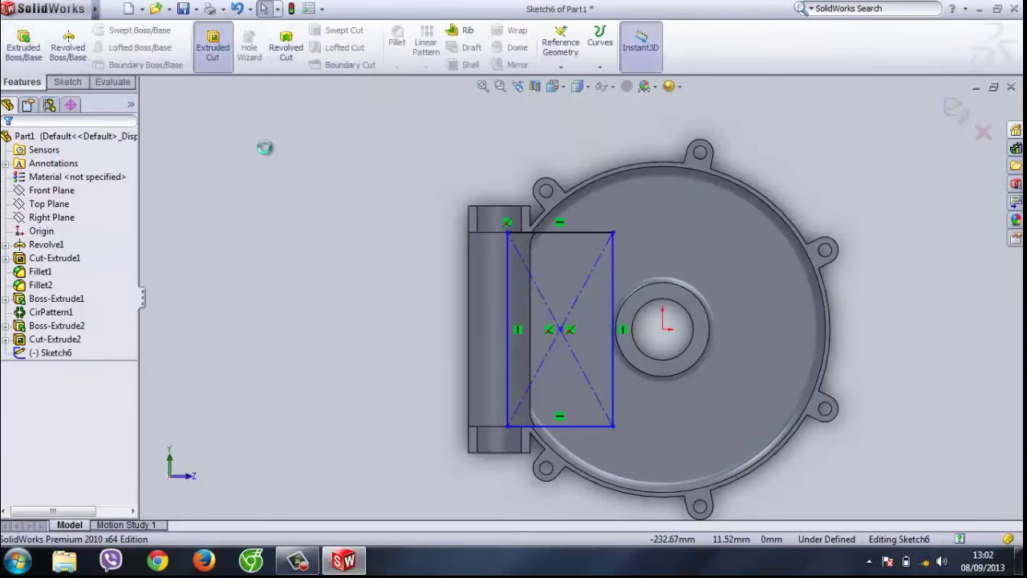
click(213, 47)
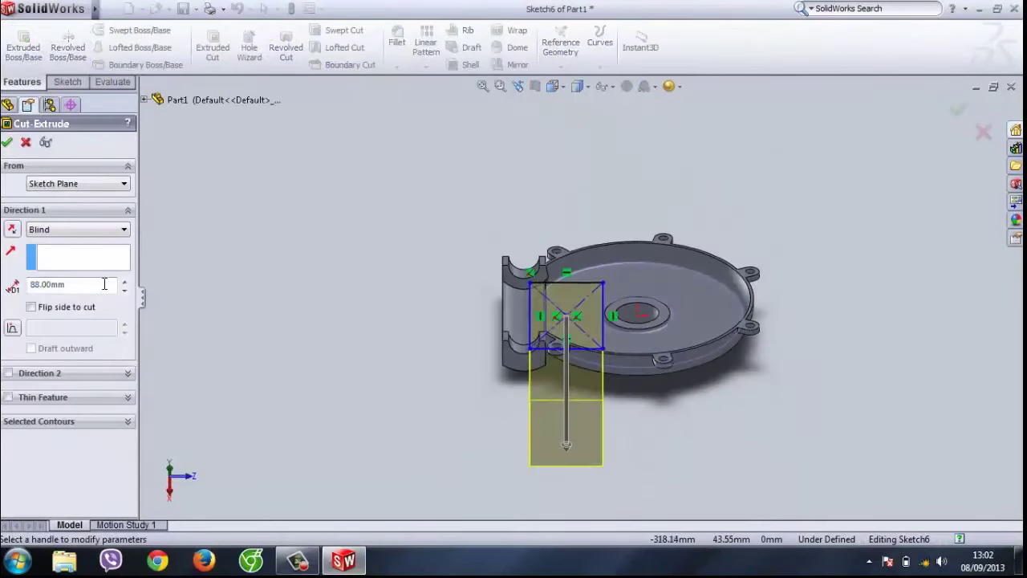
click(13, 231)
click(6, 142)
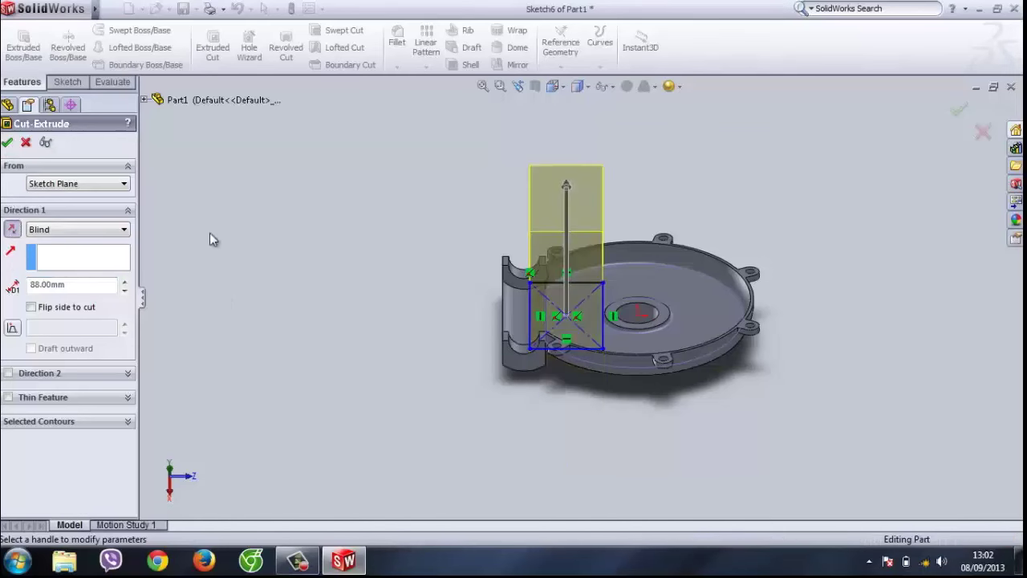
Step: Sketch a center rectangle about 96 mm tall on the flat outer face of the rim channel boss
middle_drag(360, 287, 575, 297)
click(617, 317)
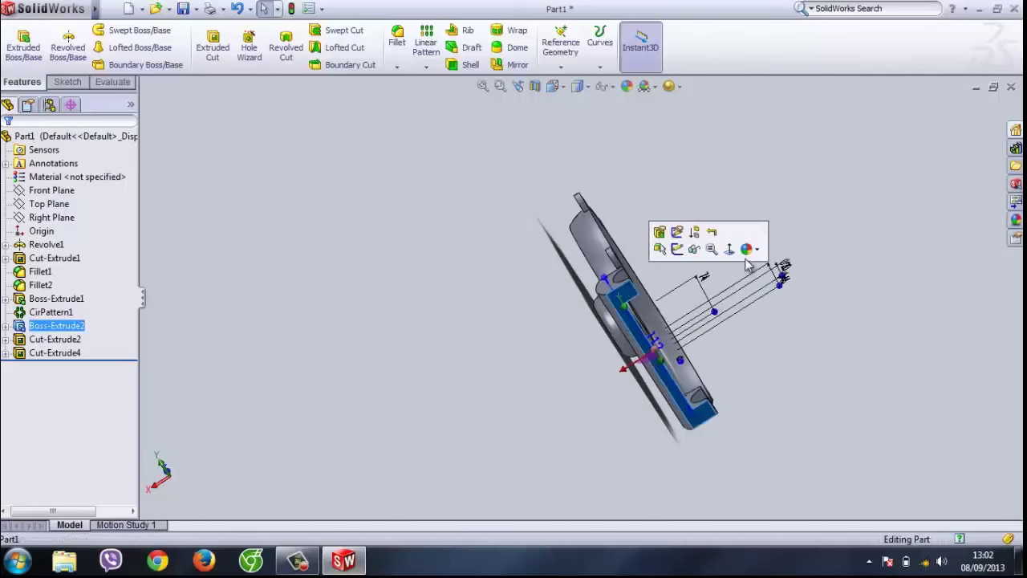
click(722, 250)
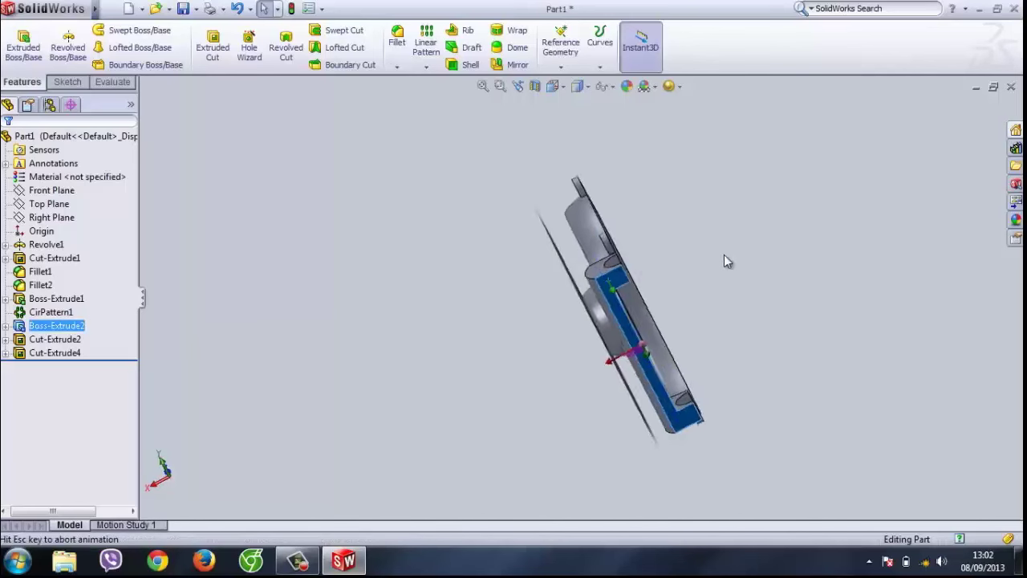
click(67, 81)
click(87, 47)
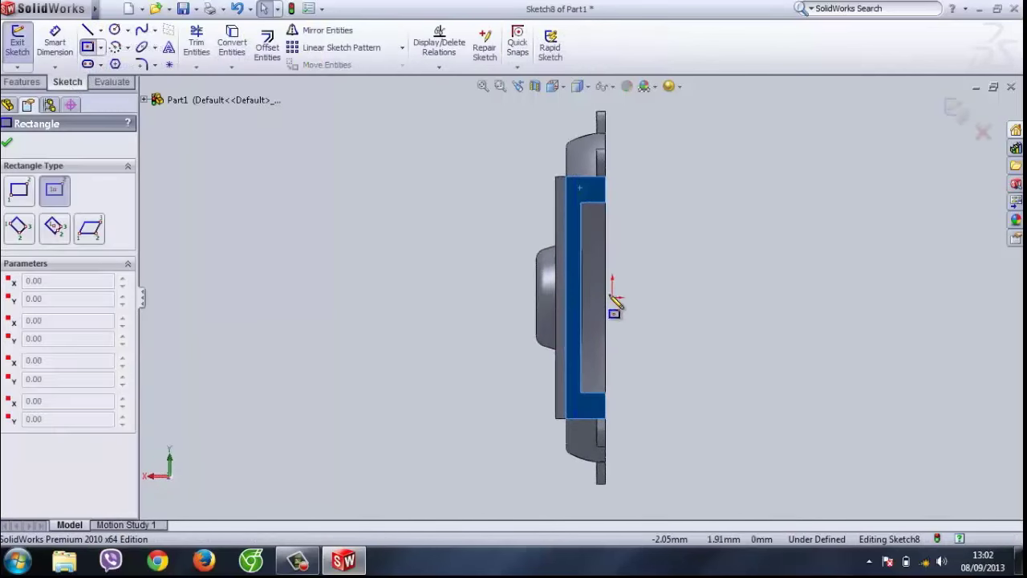
scroll(599, 317, down, 3)
scroll(535, 300, up, 3)
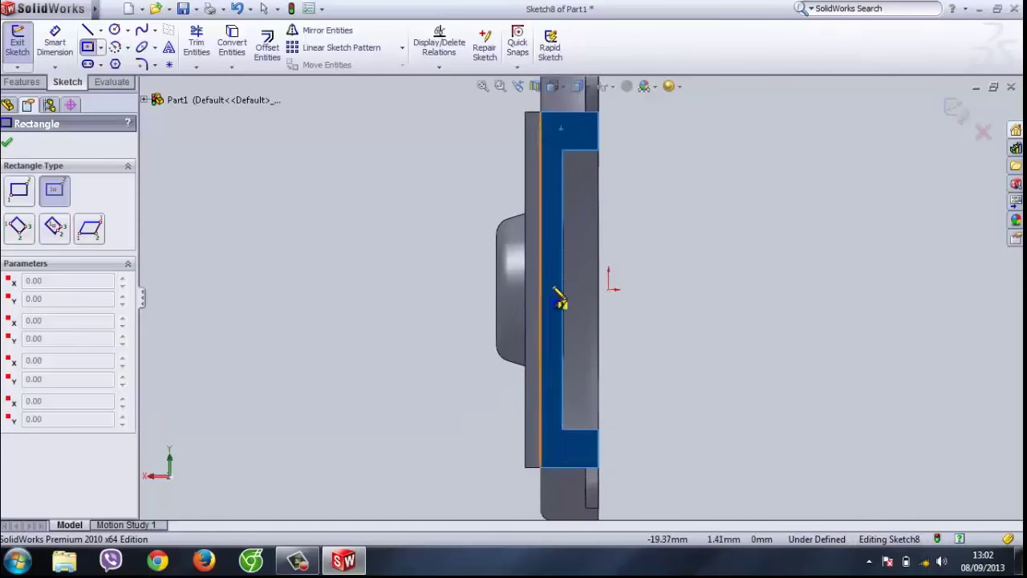
click(555, 302)
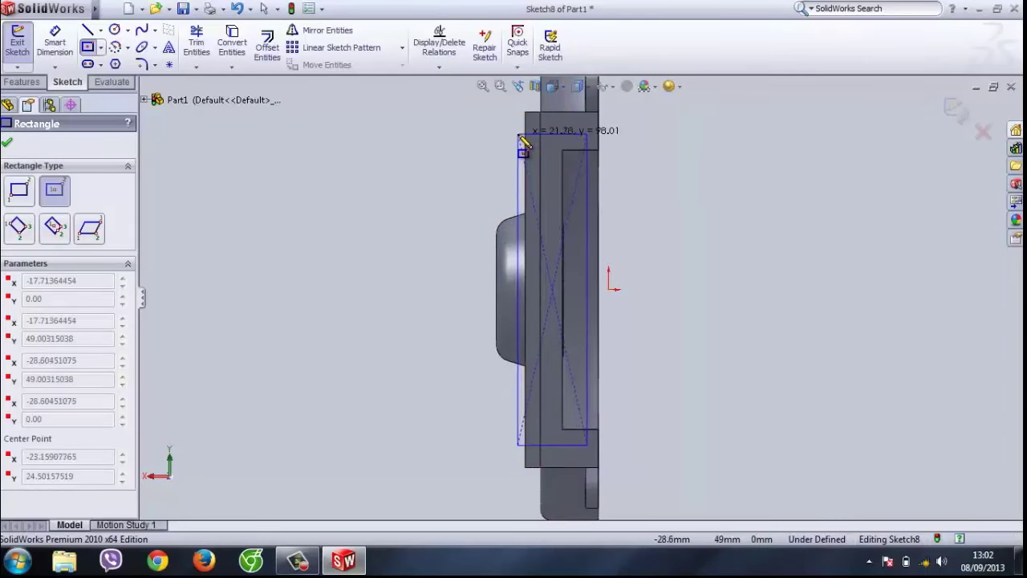
click(462, 137)
Step: Dimension the rectangle's side nearest the origin to the channel face's edge with a distance of 0
click(54, 40)
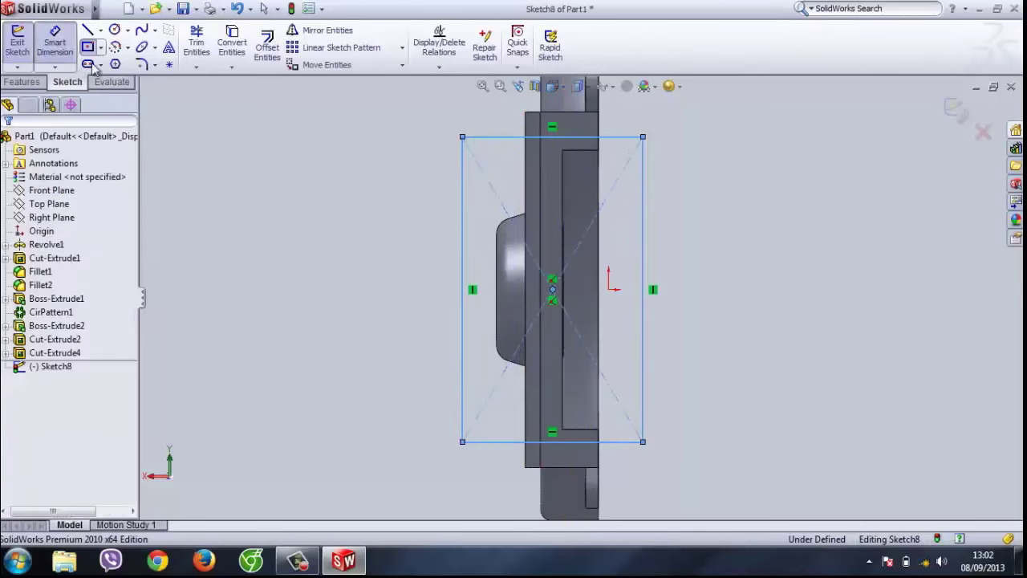
click(644, 197)
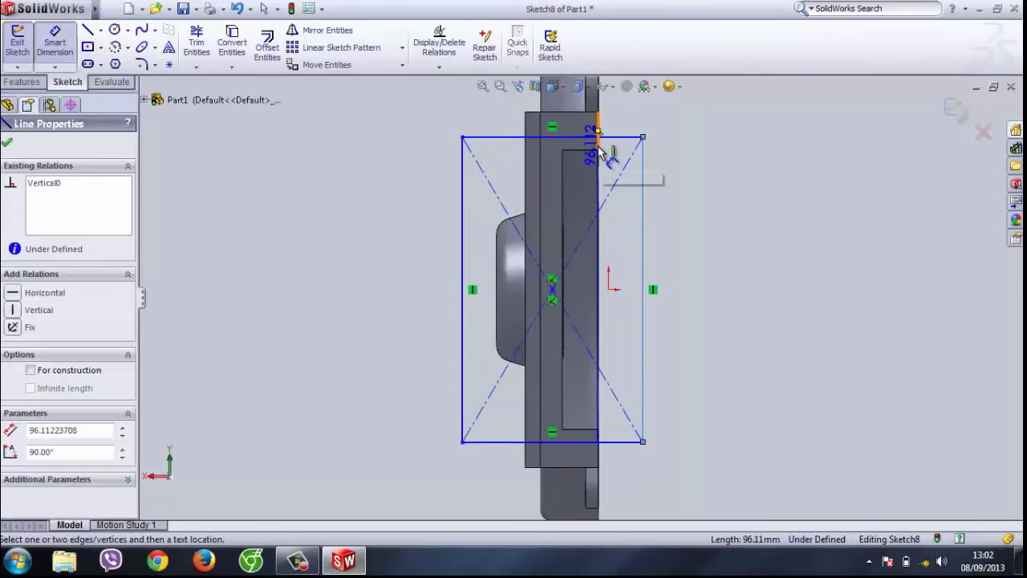
click(598, 152)
click(618, 206)
text(0)
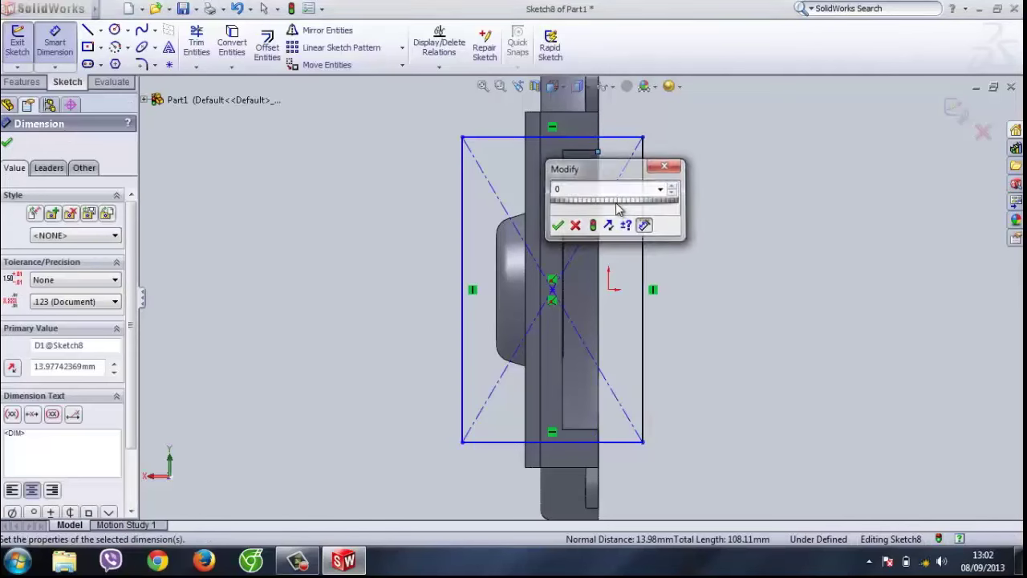
key(Return)
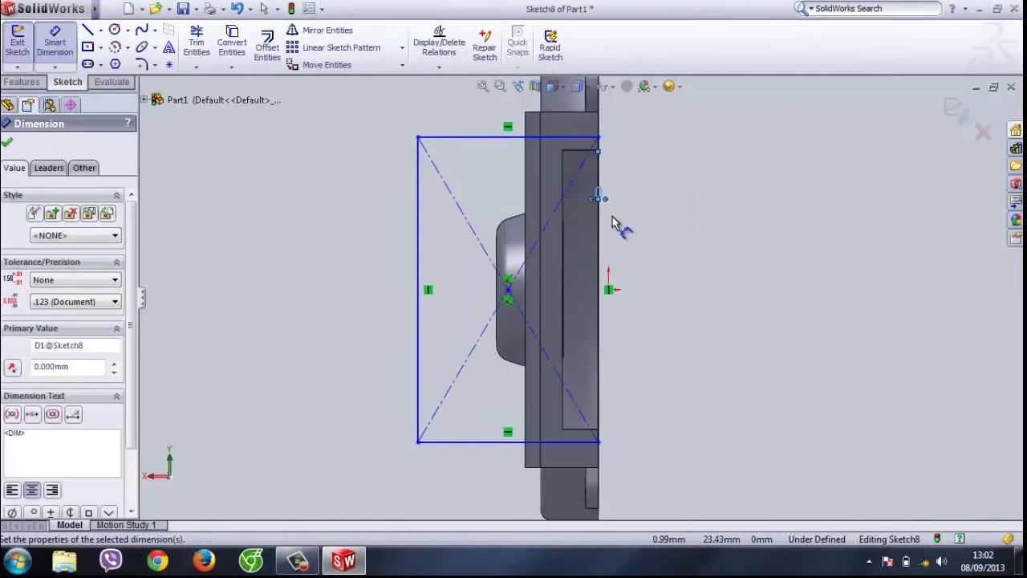
click(498, 296)
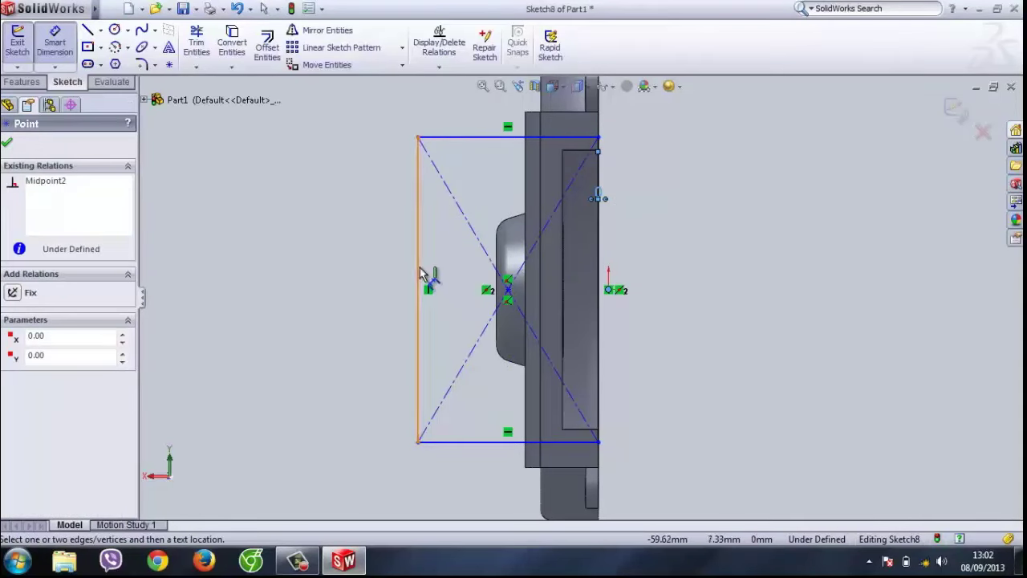
click(417, 271)
key(Escape)
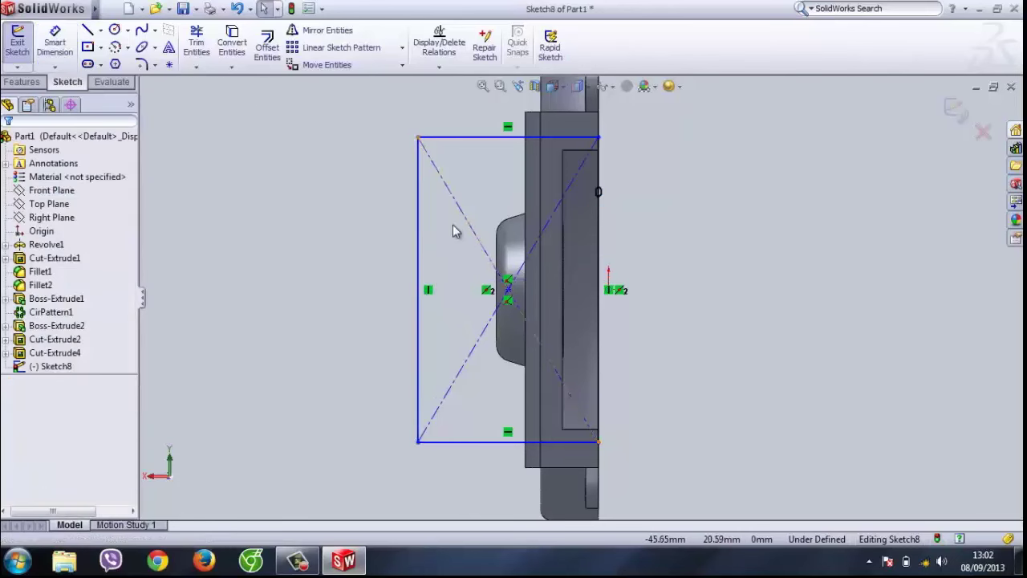
Step: Dimension the rectangle's outer side from the hub's end face and set the offset to 4 mm
click(69, 50)
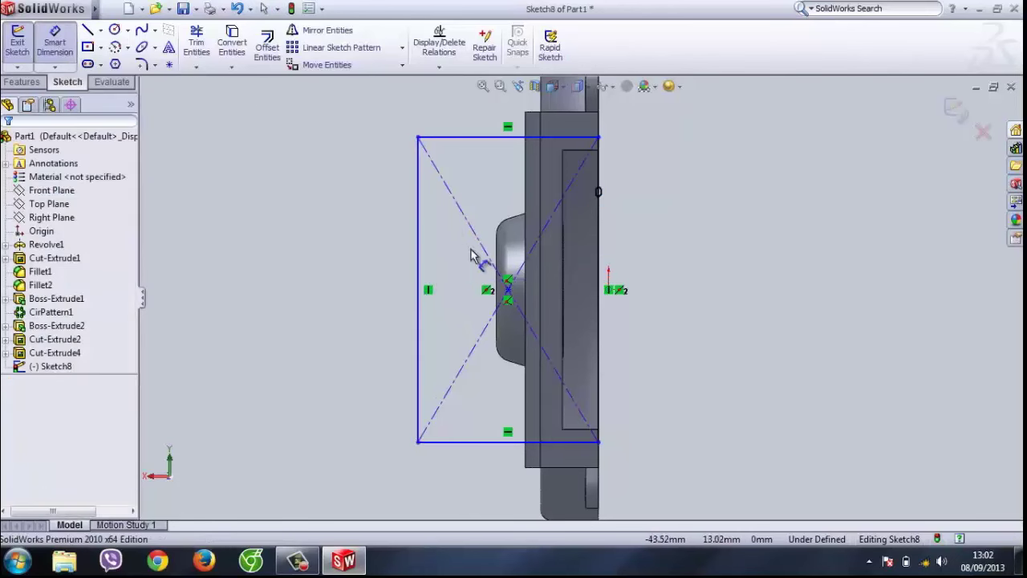
click(418, 252)
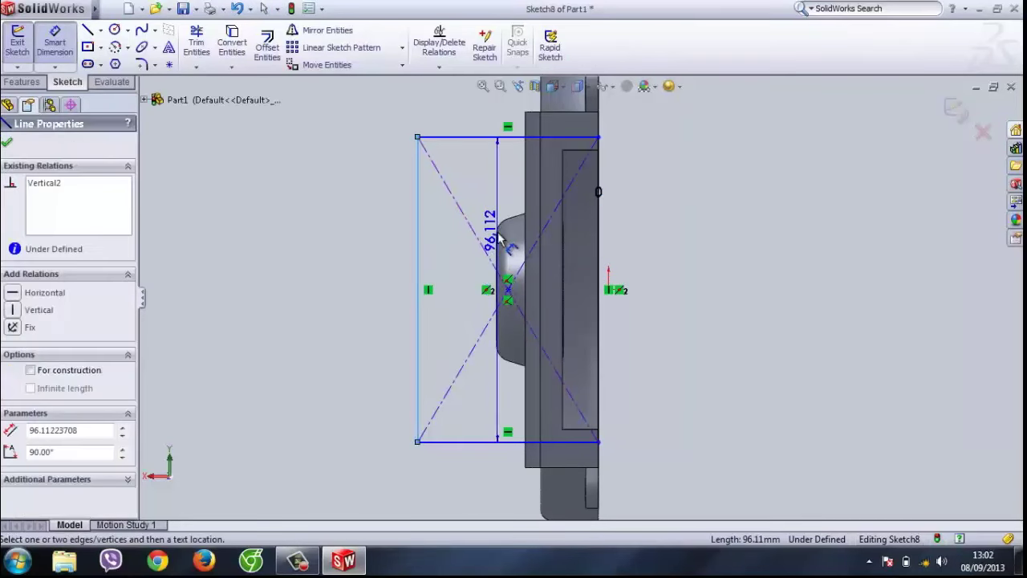
click(498, 240)
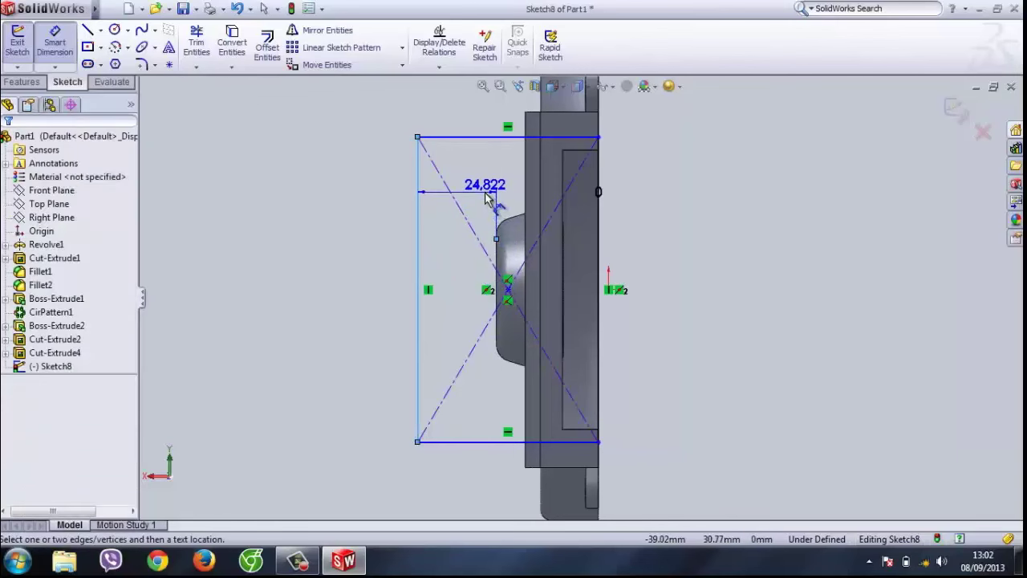
click(489, 199)
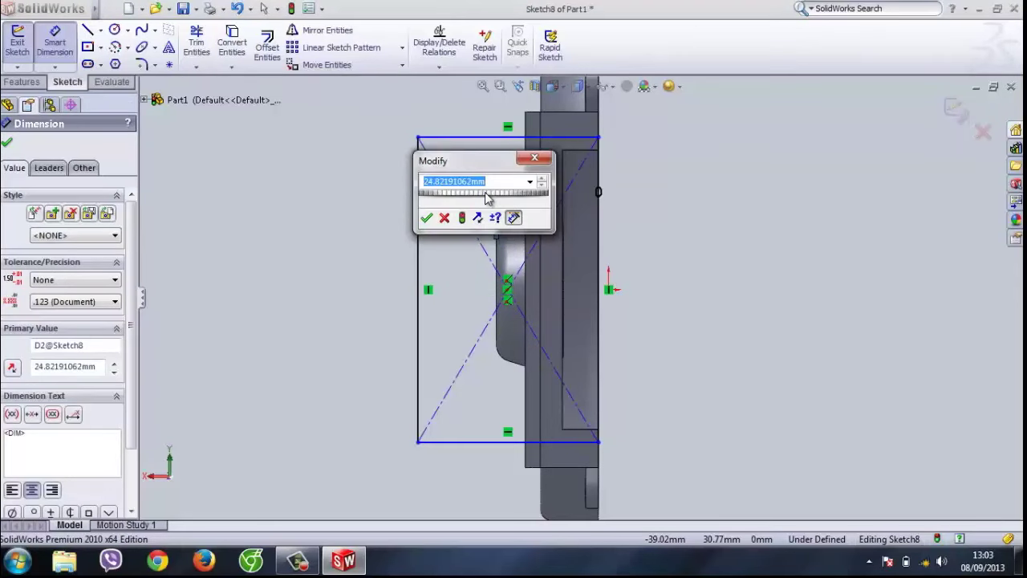
text(3)
key(Return)
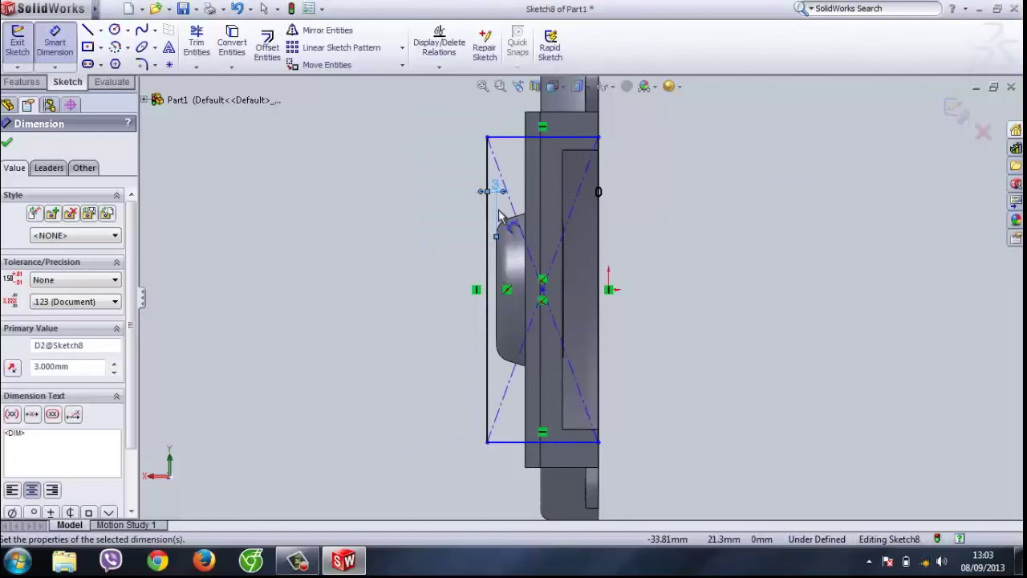
double_click(491, 191)
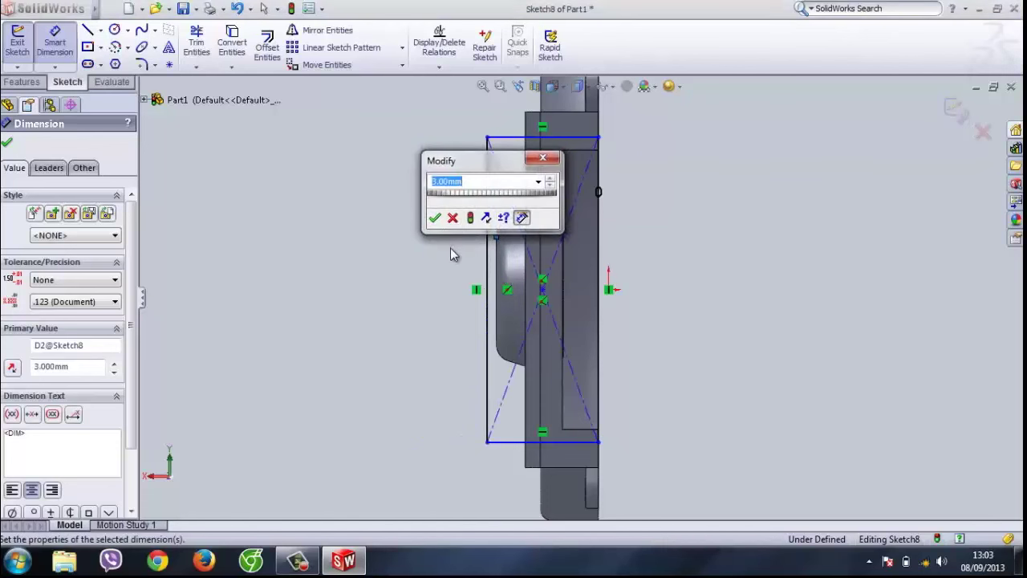
text(4)
key(Return)
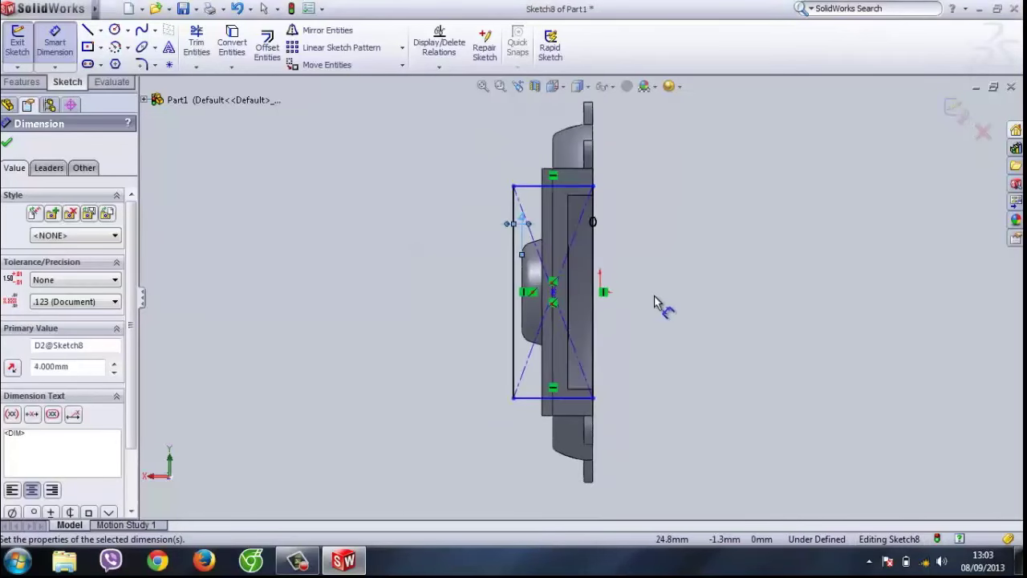
Step: Set the rectangle's height to 80 mm
scroll(650, 302, down, 2)
scroll(648, 300, up, 1)
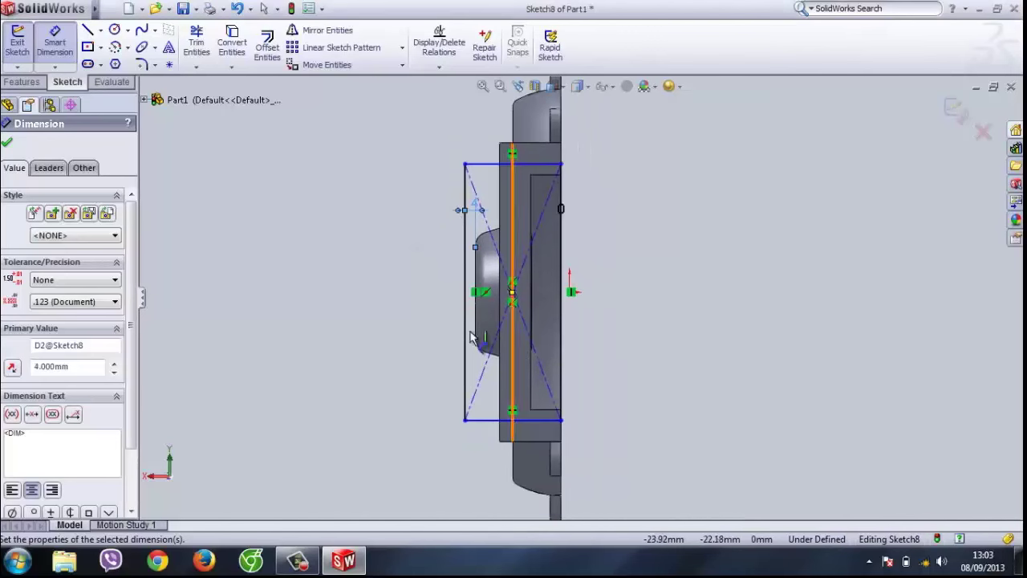
click(465, 295)
click(379, 295)
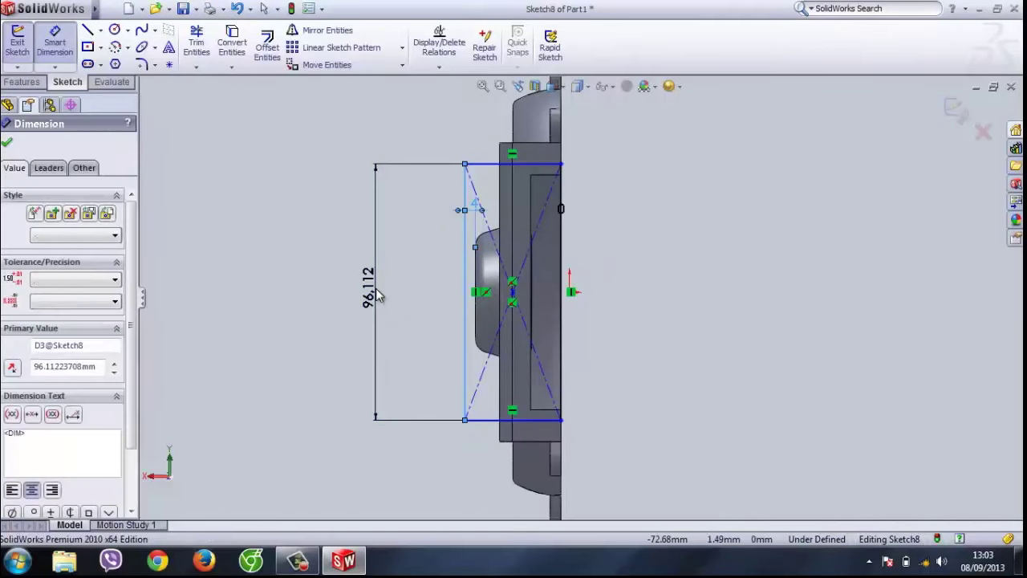
text(80)
key(Return)
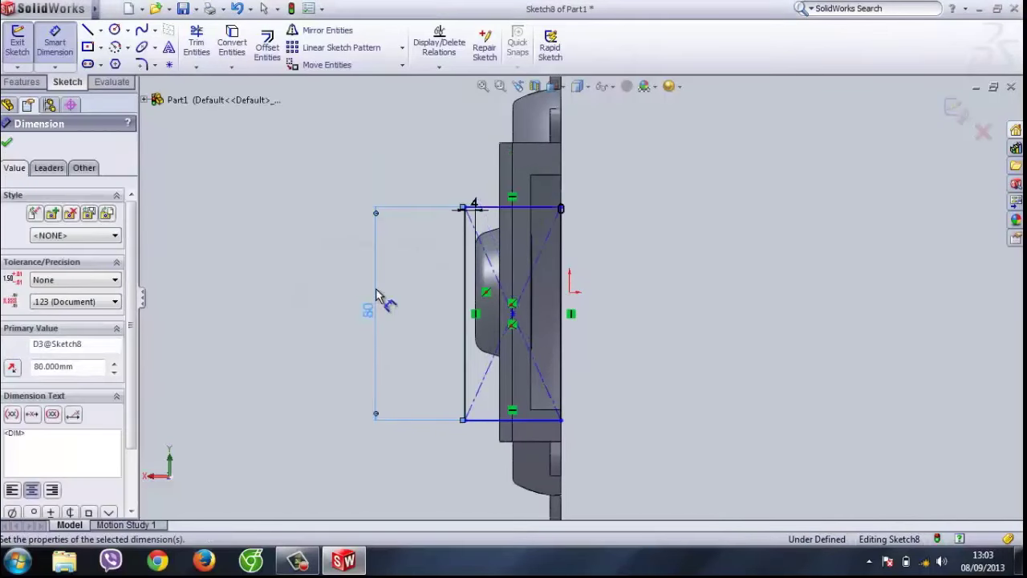
Step: Dimension the rectangle's center point to the origin with a vertical distance of 0
click(514, 314)
click(570, 292)
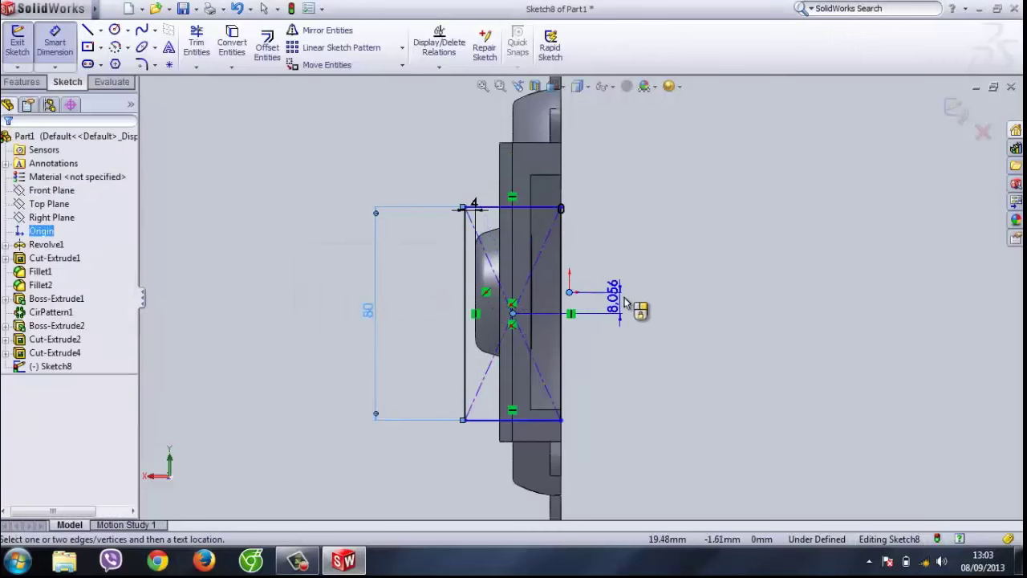
click(640, 300)
text(0)
key(Return)
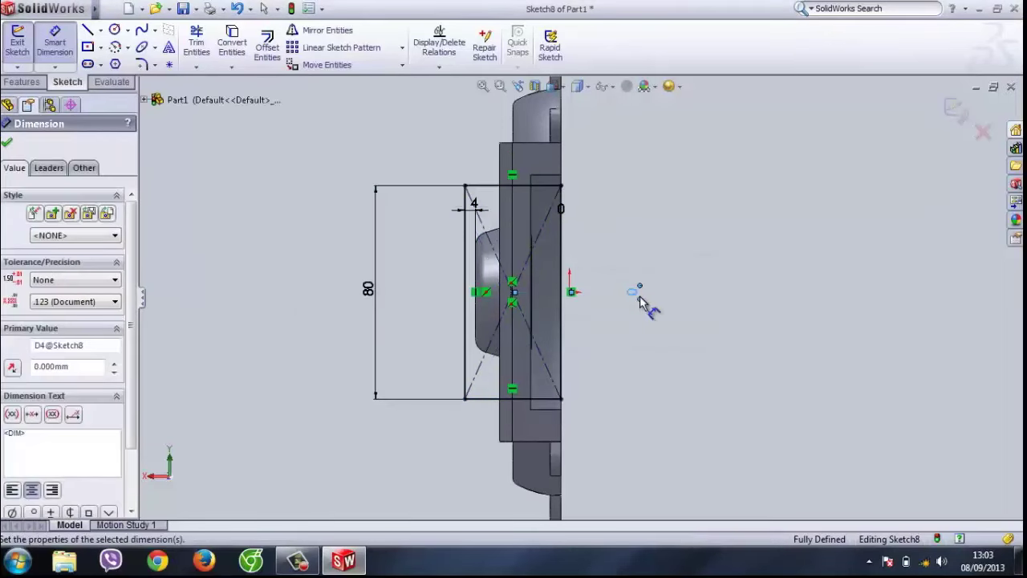
Step: Start a Blind boss extrusion from the 80 mm rectangle sketch with draft switched on
scroll(642, 298, up, 2)
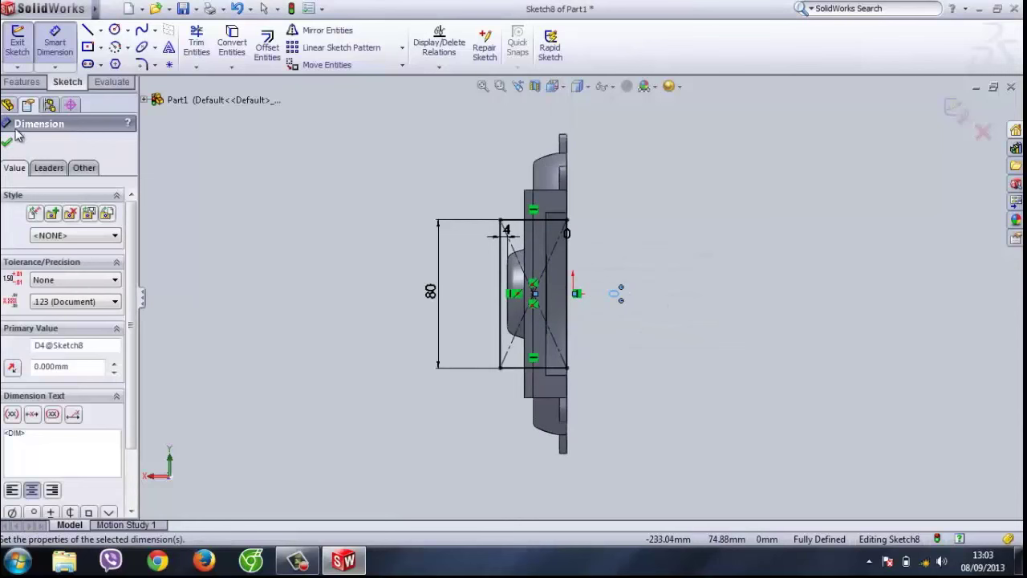
click(22, 82)
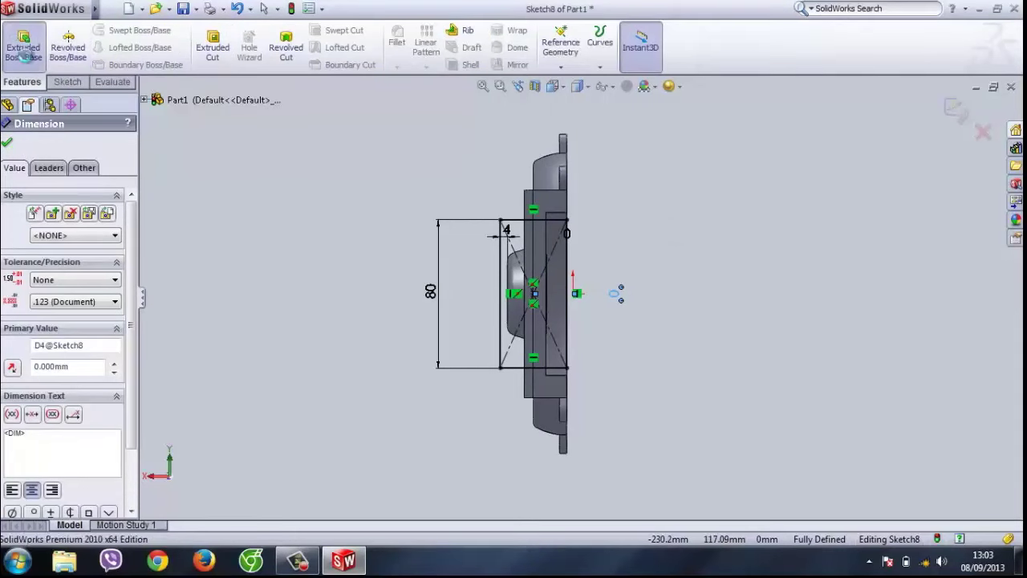
click(23, 44)
click(13, 329)
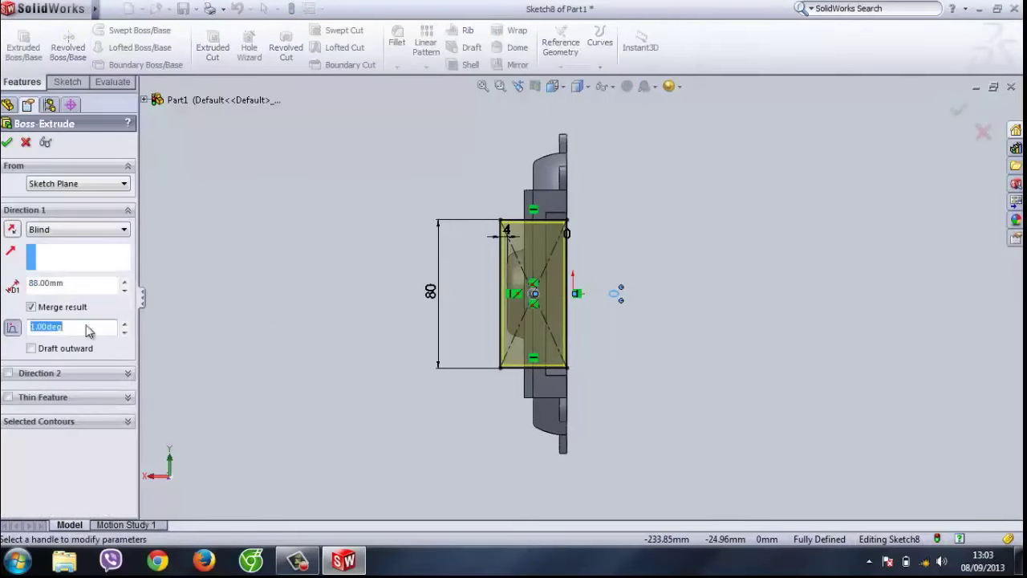
middle_drag(227, 283, 289, 449)
right_click(297, 561)
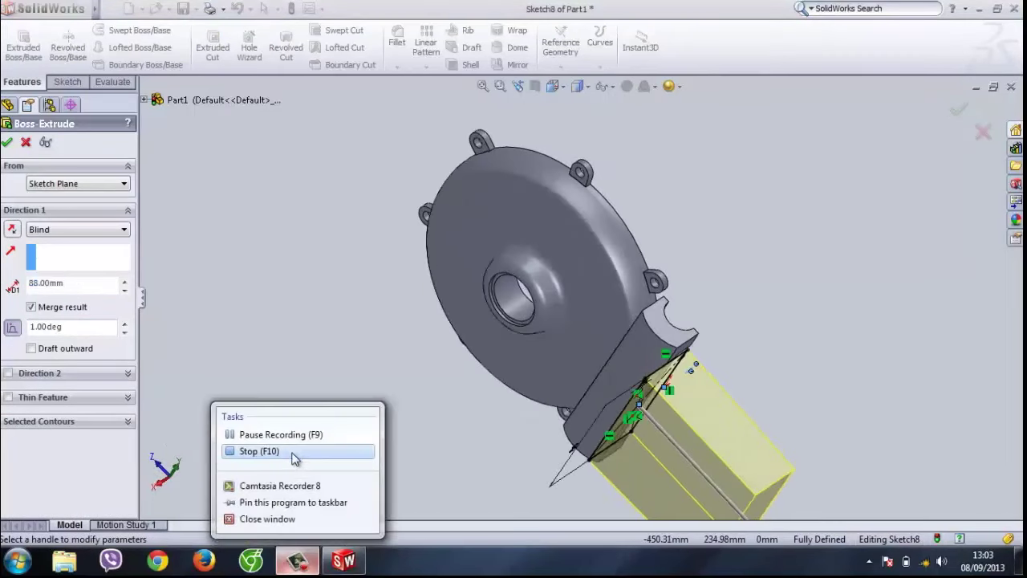
click(296, 436)
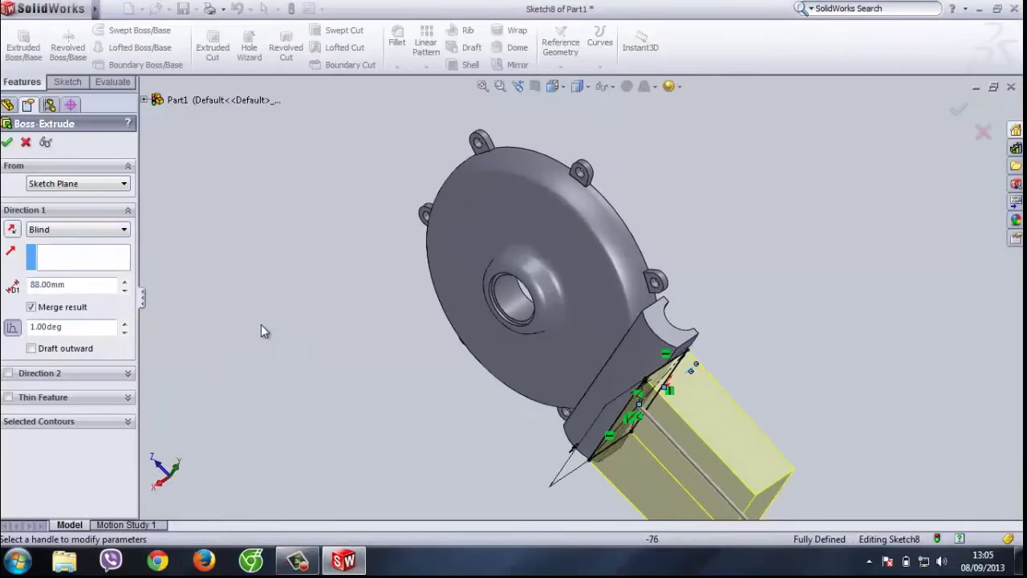
Step: Set the boss extrusion's depth to 20 mm and keep the draft switched on
scroll(292, 312, down, 2)
middle_drag(292, 313, 255, 375)
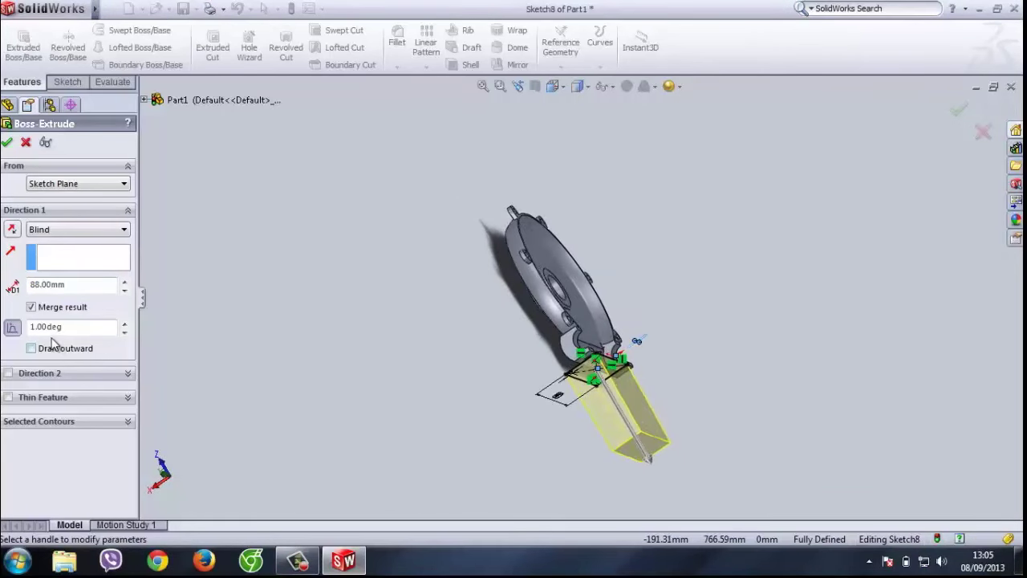
click(12, 329)
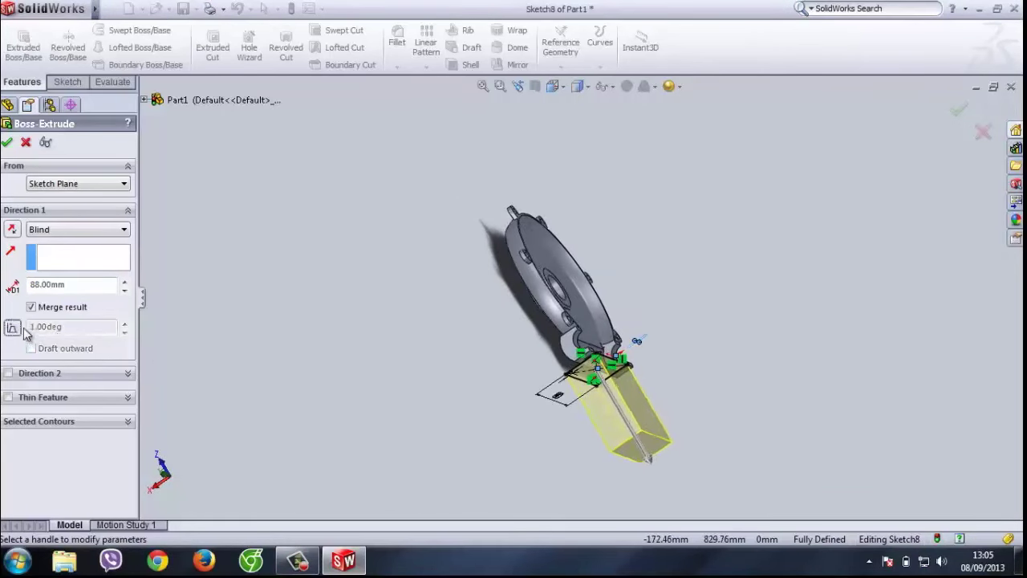
click(13, 328)
click(87, 285)
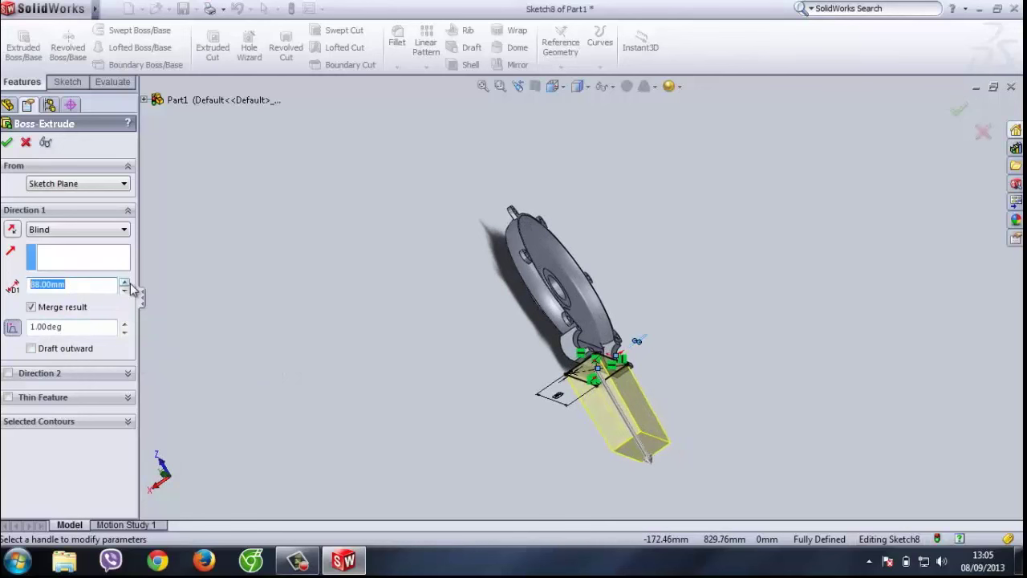
text(20)
key(Return)
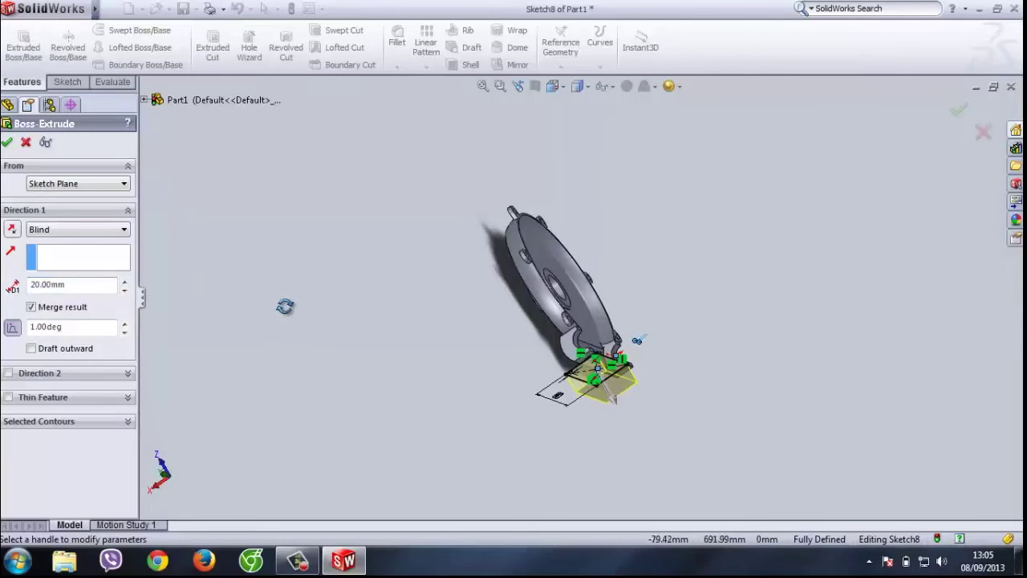
Step: Set the boss extrusion's draft angle to 30 degrees outward and finish the feature
middle_drag(286, 305, 147, 358)
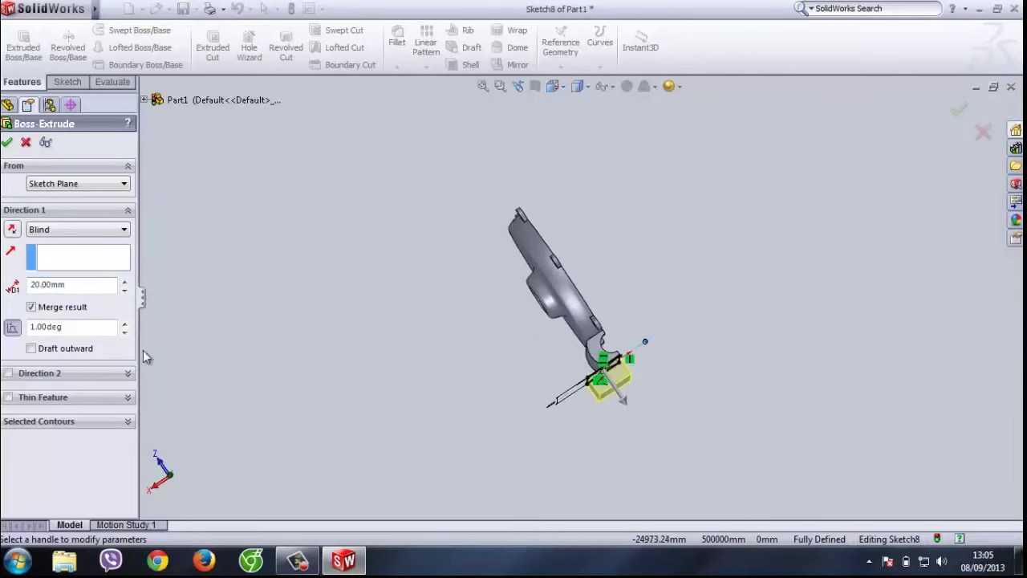
click(42, 326)
text(30)
key(Return)
click(30, 349)
middle_drag(312, 305, 334, 266)
click(7, 142)
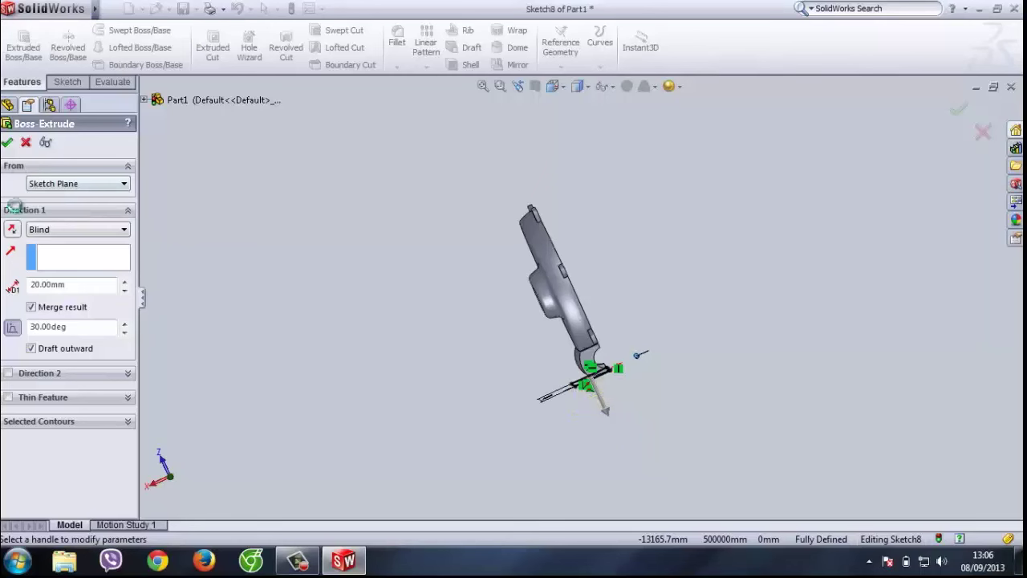
Step: Start a sketch on the Top Plane and draw a center rectangle about 119 mm wide overlapping the outer end of the drafted base block
middle_drag(351, 332, 301, 368)
click(53, 192)
click(56, 207)
right_click(57, 207)
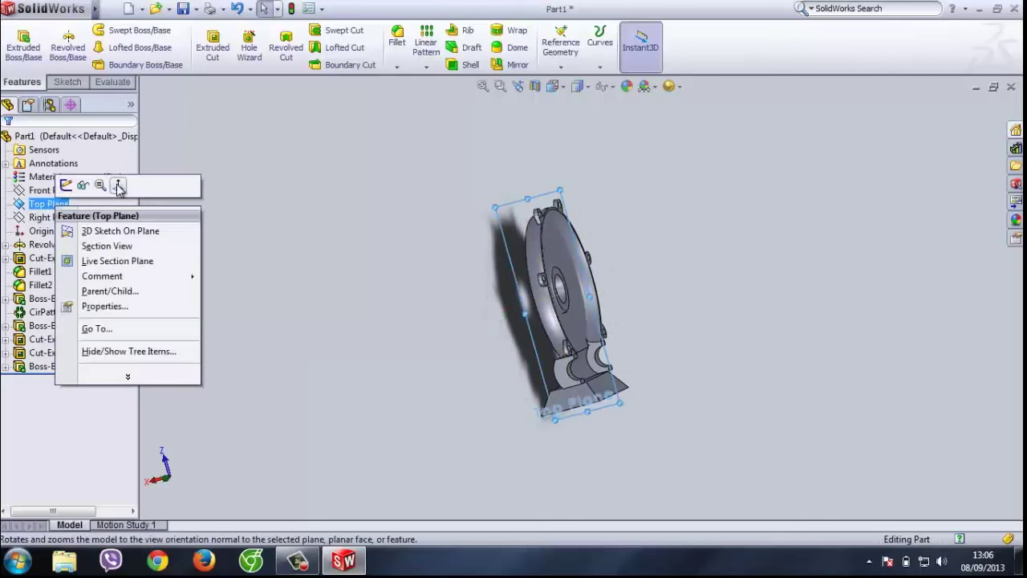
click(120, 183)
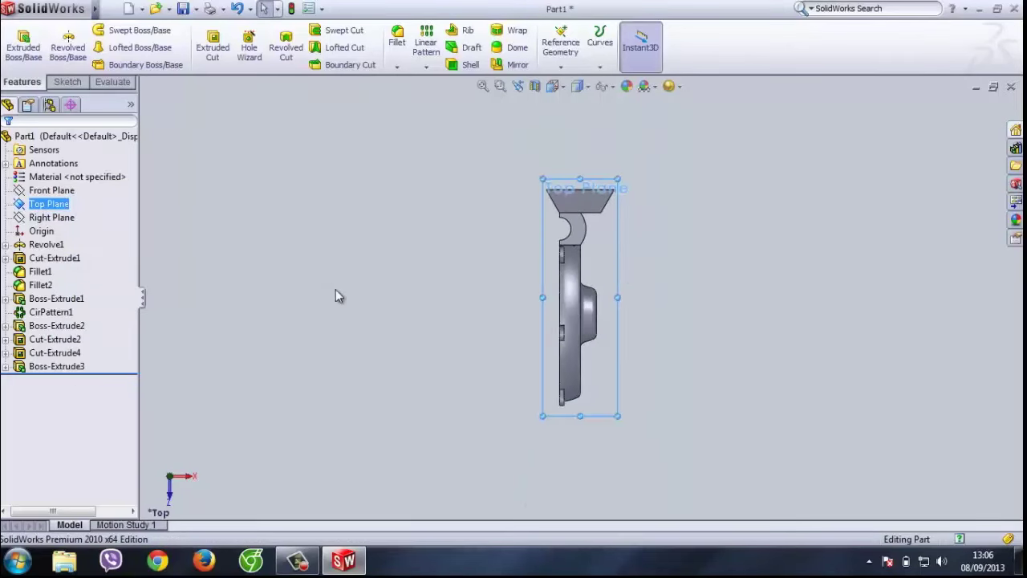
click(67, 82)
click(88, 47)
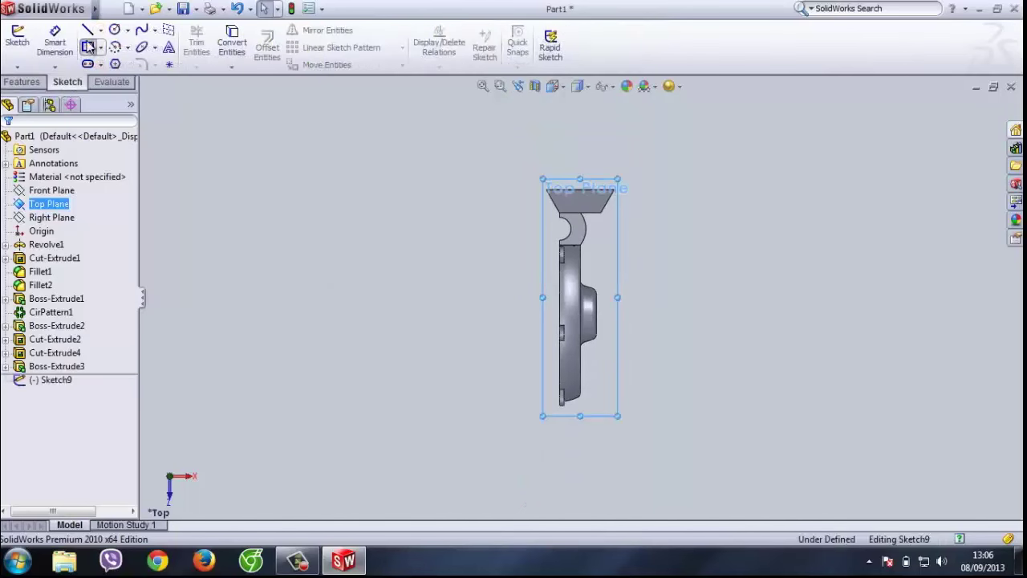
click(570, 149)
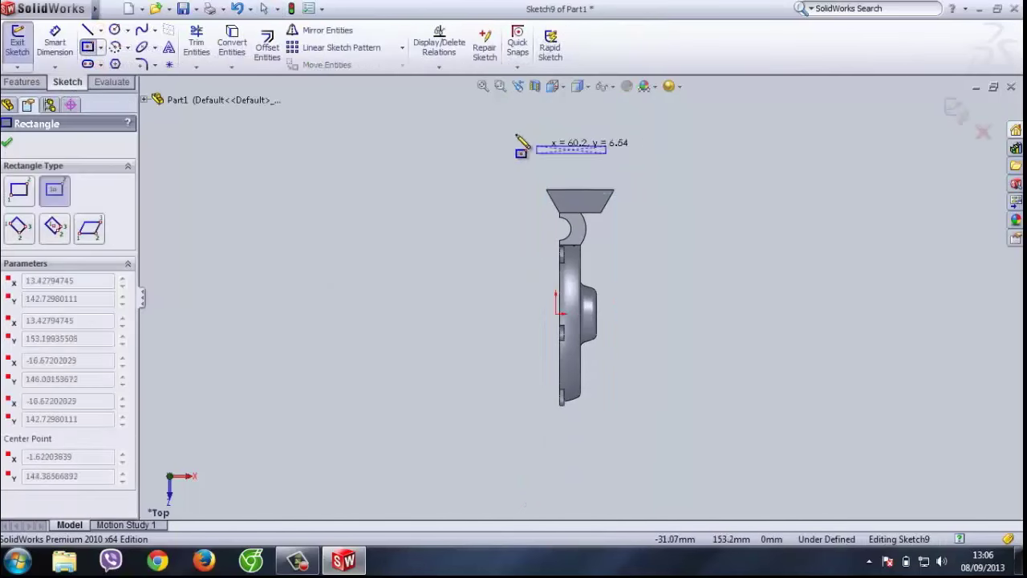
click(503, 100)
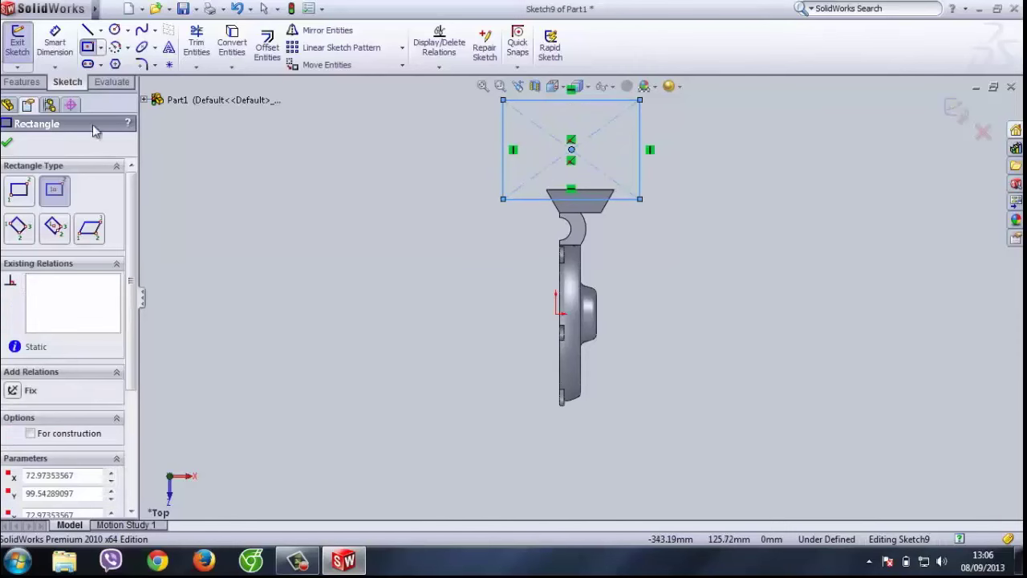
Step: Dimension the rectangle's edge nearest the disc to the origin with a distance of 104 mm
click(54, 44)
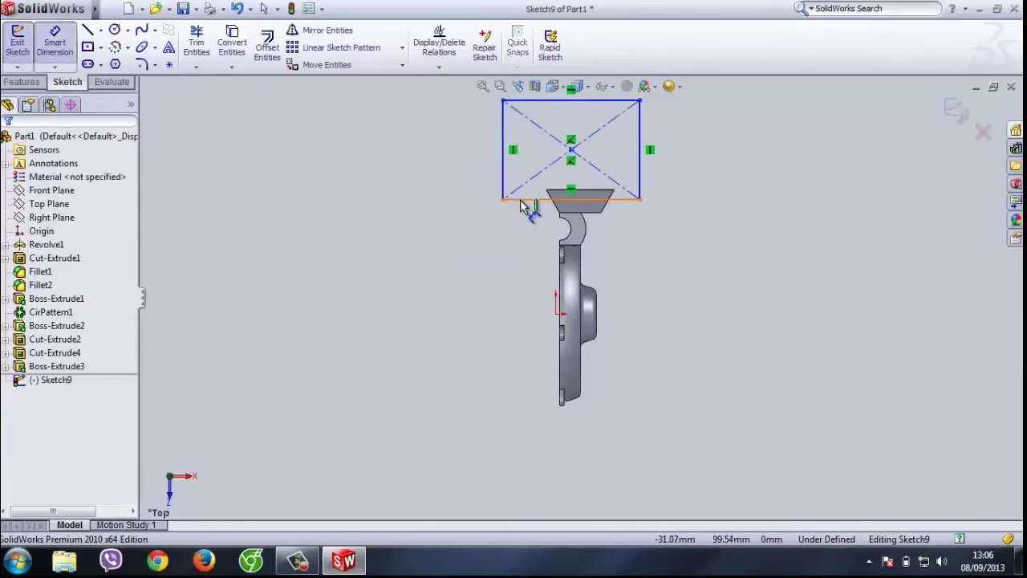
click(554, 198)
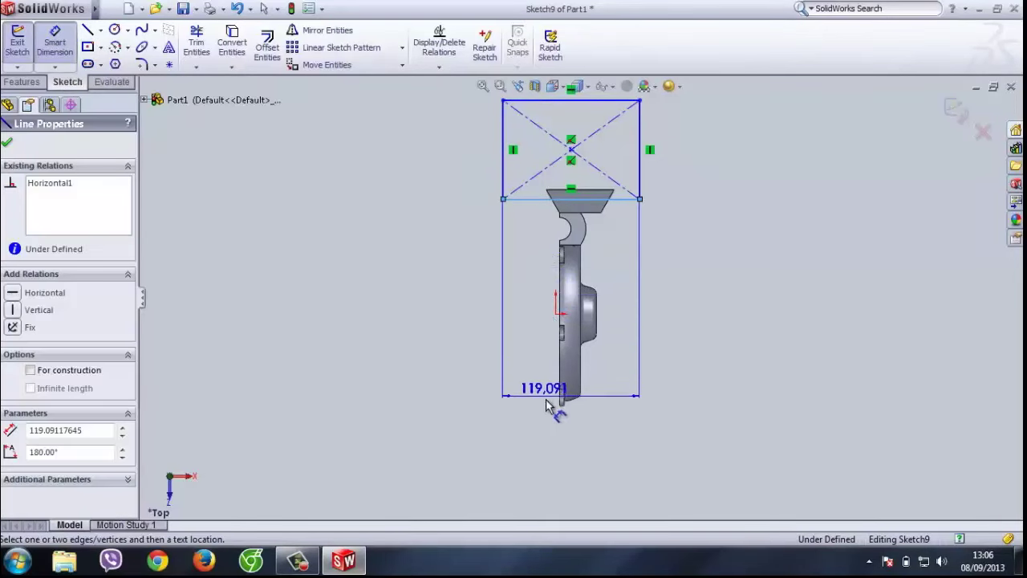
scroll(566, 404, down, 5)
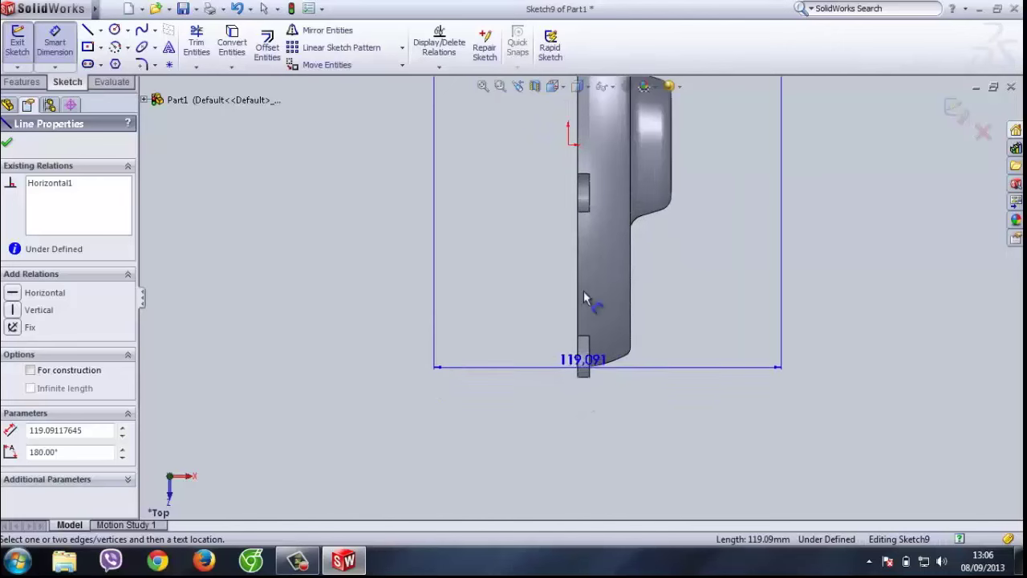
scroll(582, 229, up, 4)
click(576, 228)
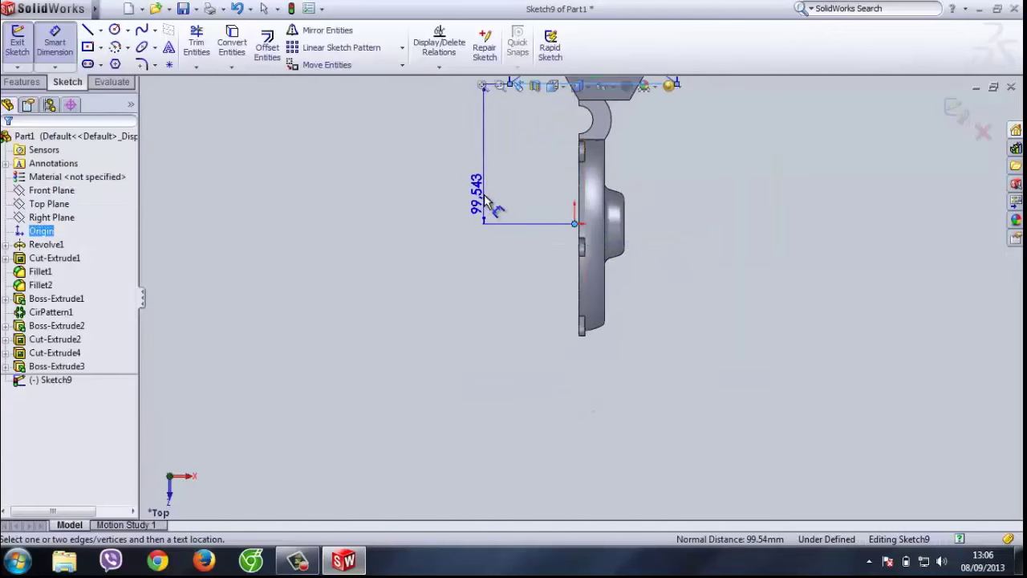
click(493, 211)
scroll(485, 200, up, 3)
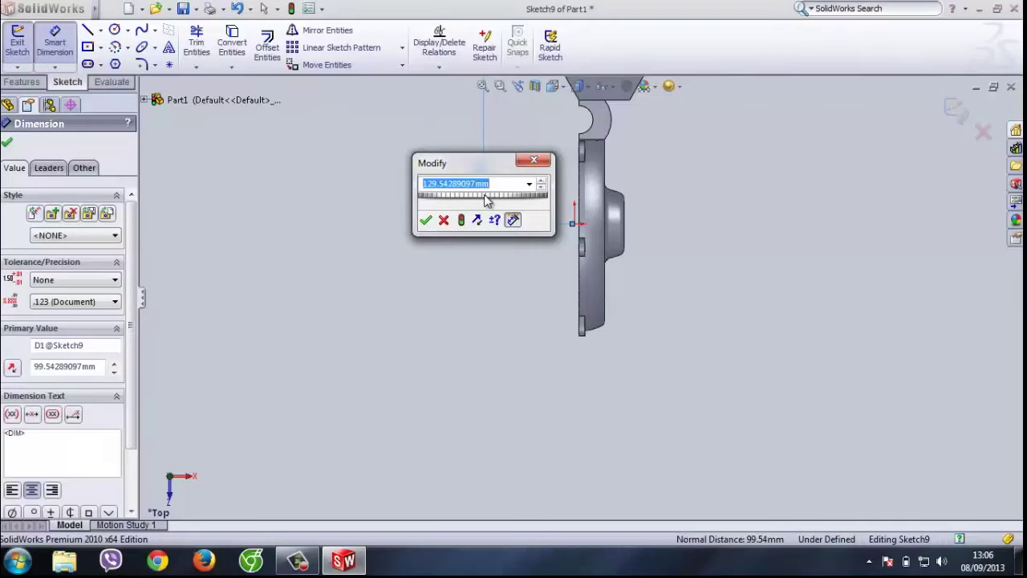
text(104)
key(Return)
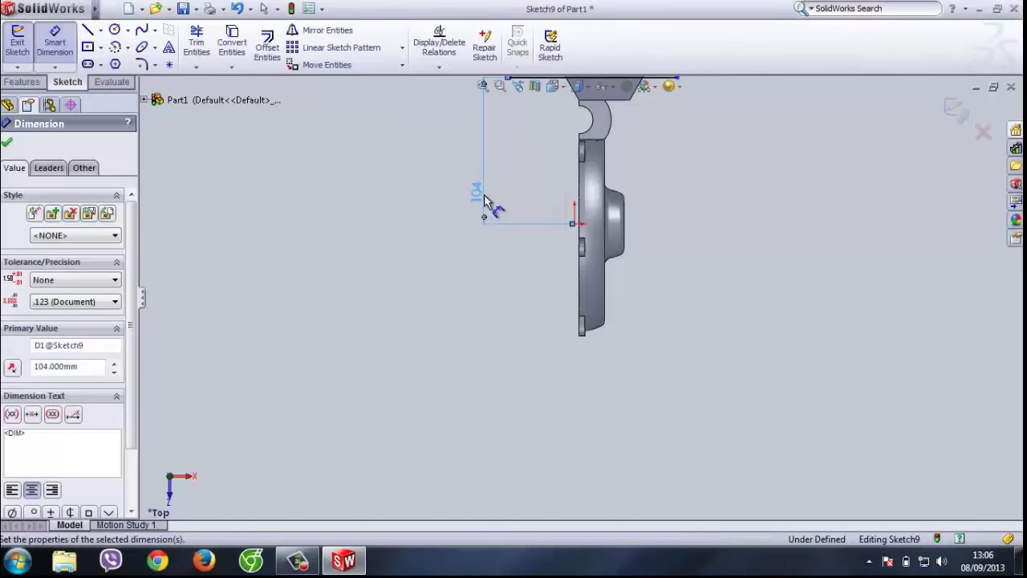
scroll(559, 170, down, 2)
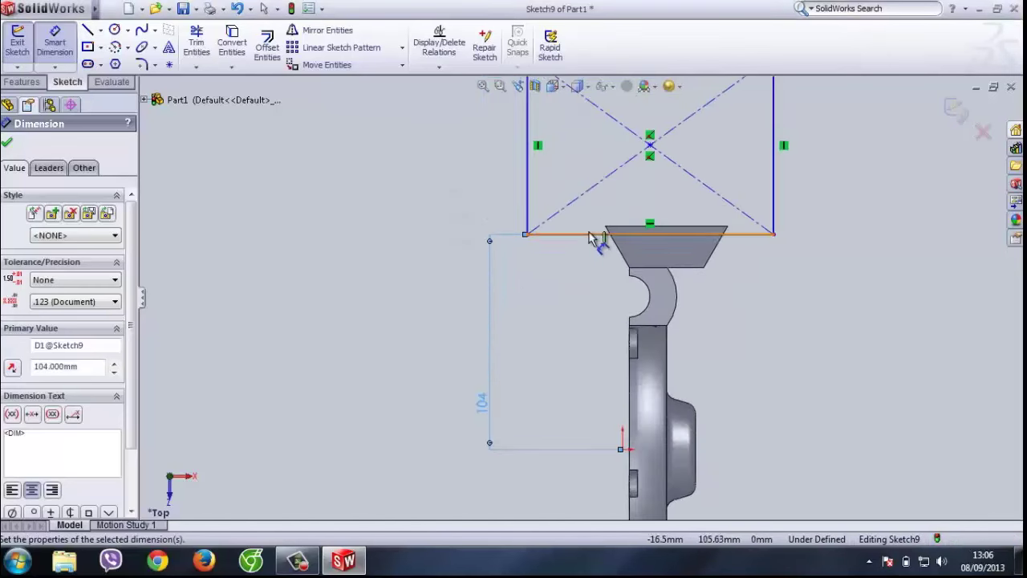
Step: Draw a triangle joining the channel arc's inner end, the point straight above it on the rectangle's lower edge, and that rectangle's left corner
key(Escape)
key(l)
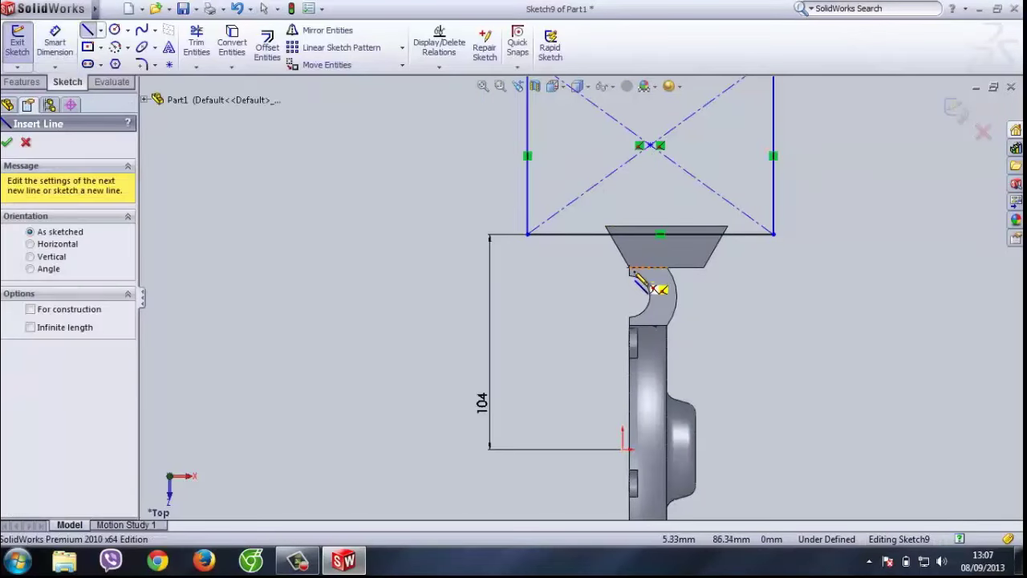
scroll(650, 341, down, 2)
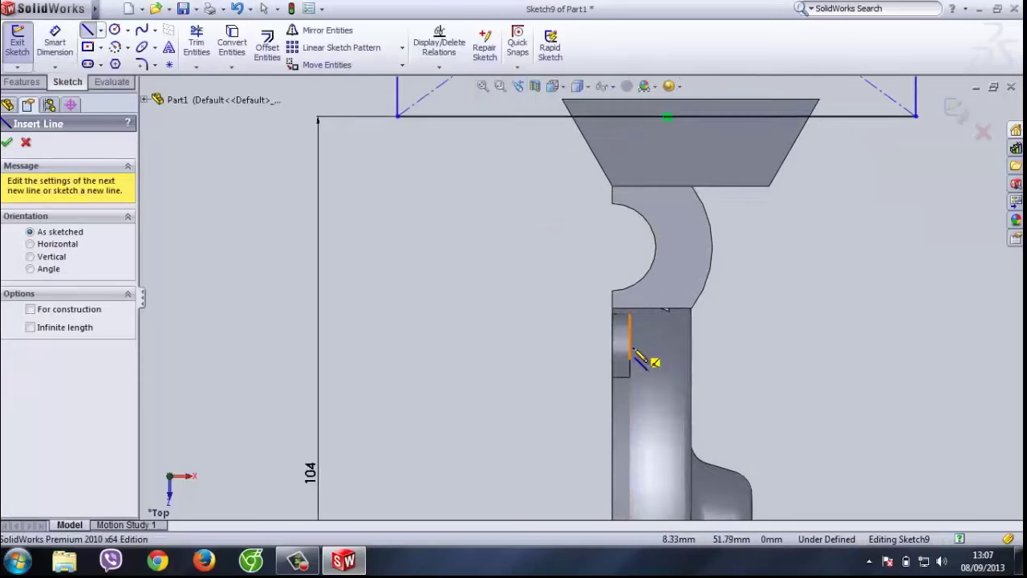
click(613, 292)
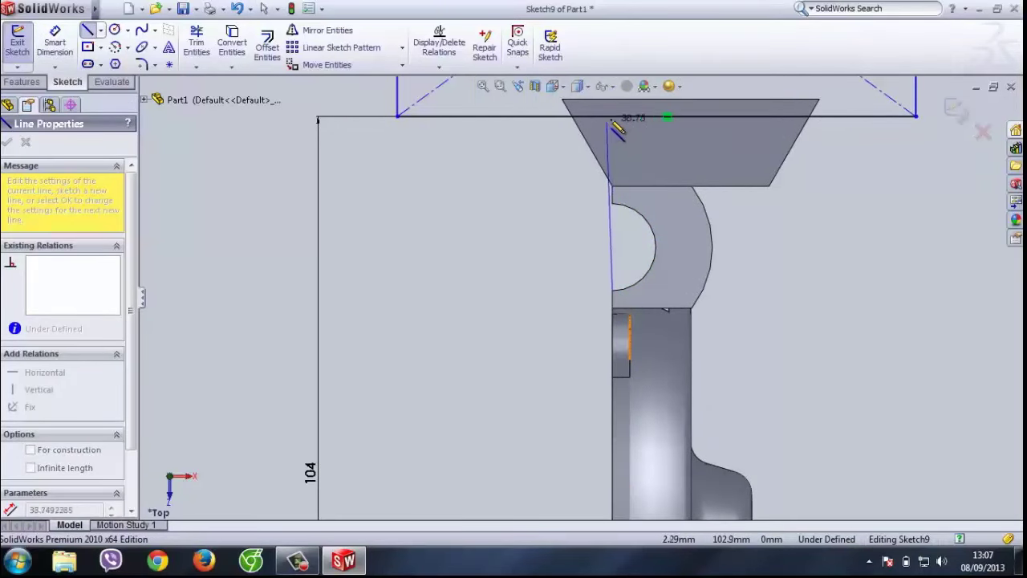
click(612, 117)
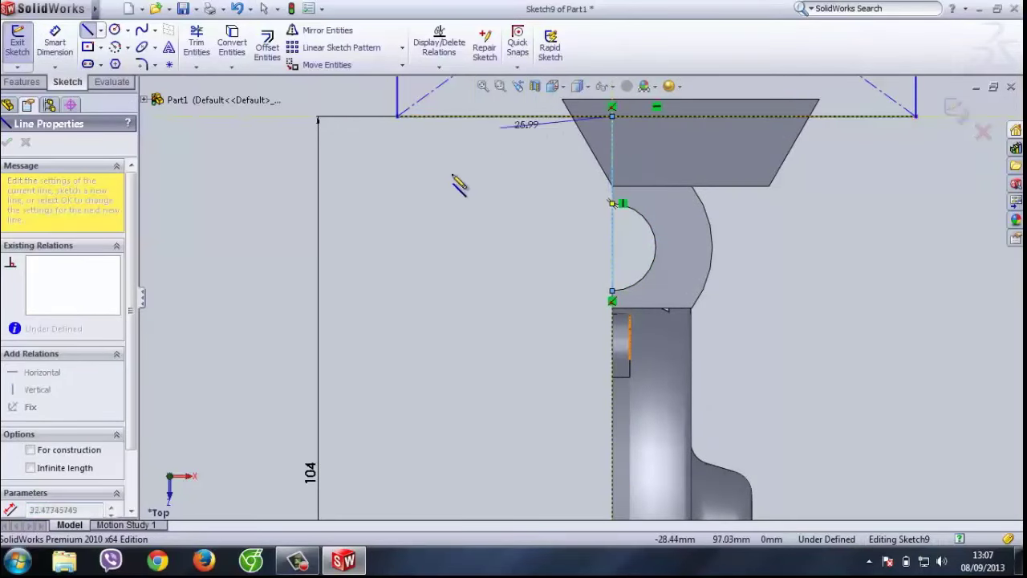
double_click(396, 117)
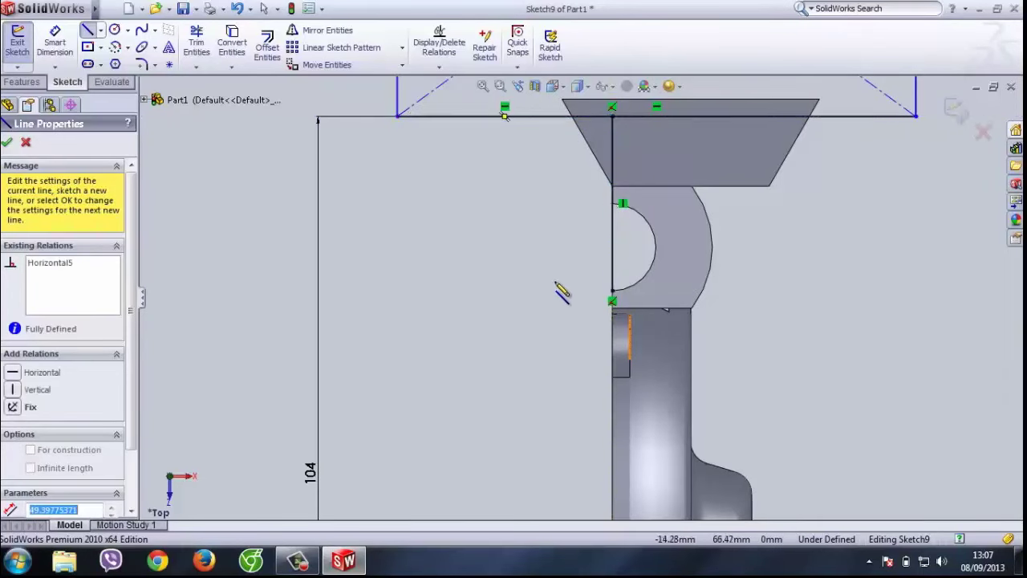
click(612, 291)
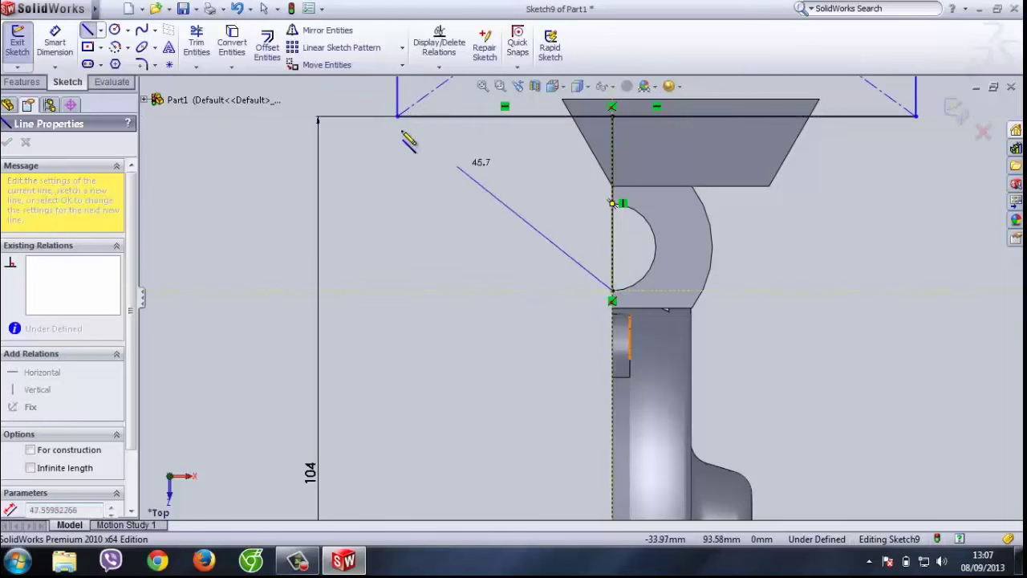
double_click(396, 118)
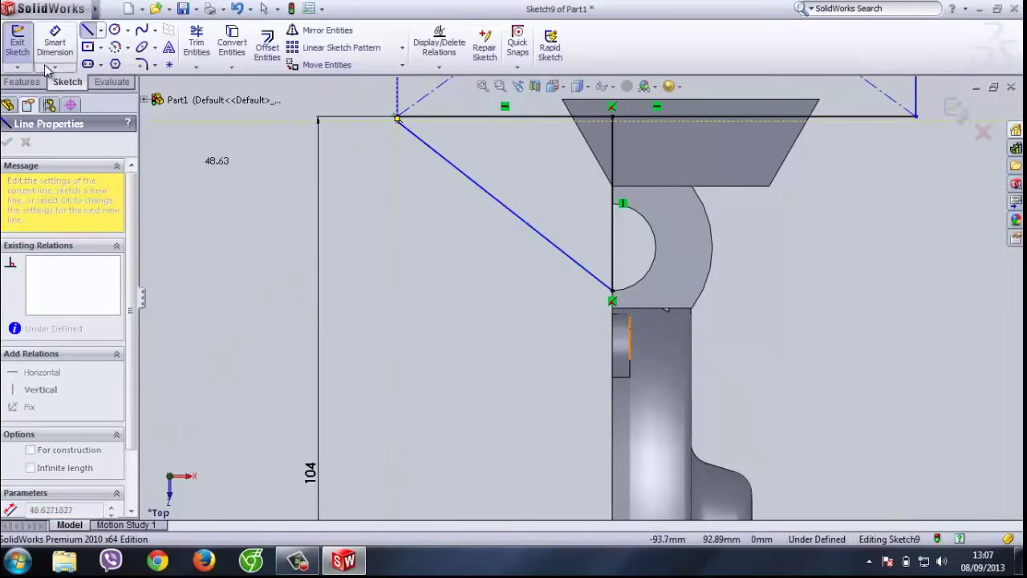
Step: Trim away the rectangle's edge shared with the triangle so both areas form one profile
click(196, 42)
scroll(588, 165, up, 4)
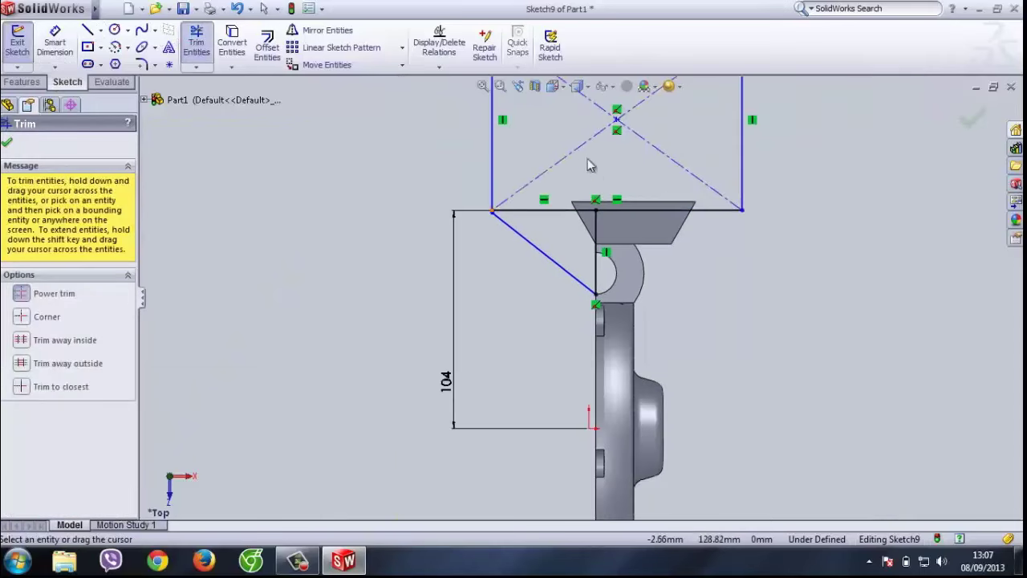
drag(567, 217, 561, 224)
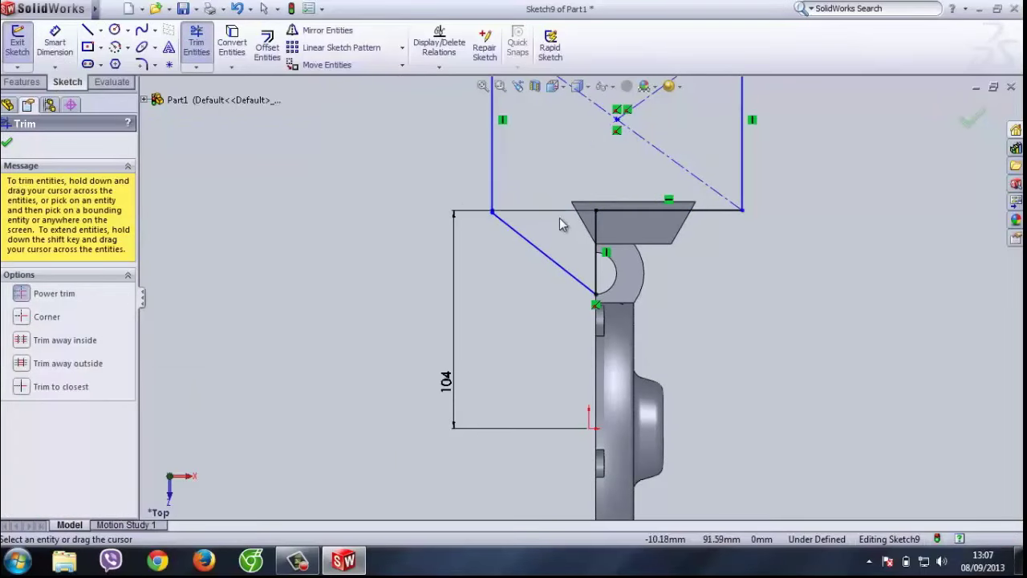
Step: Cut-extrude the combined profile through the base block using the Mid Plane end condition with a 298 mm depth
click(22, 82)
click(213, 46)
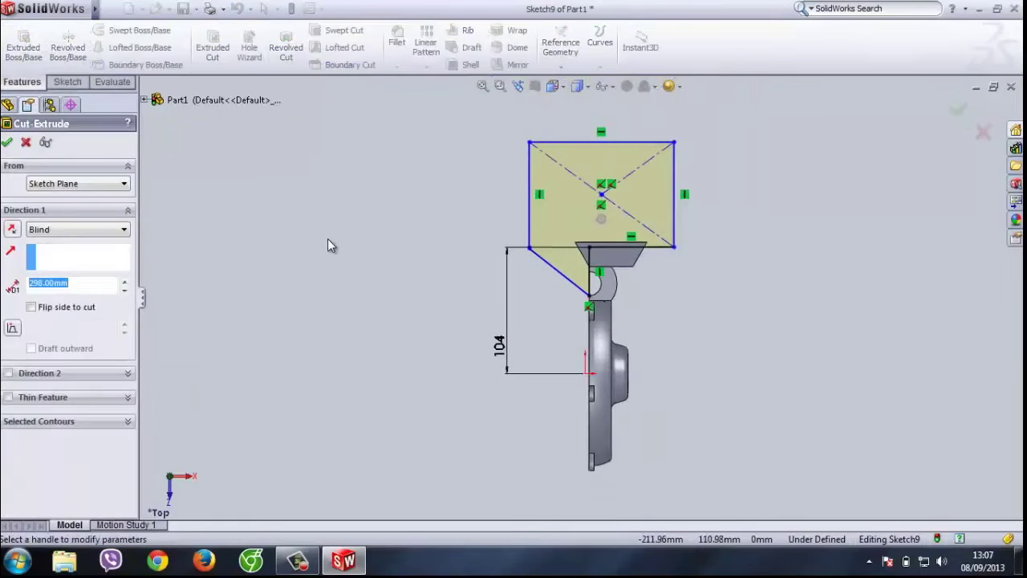
click(48, 213)
click(50, 213)
click(72, 229)
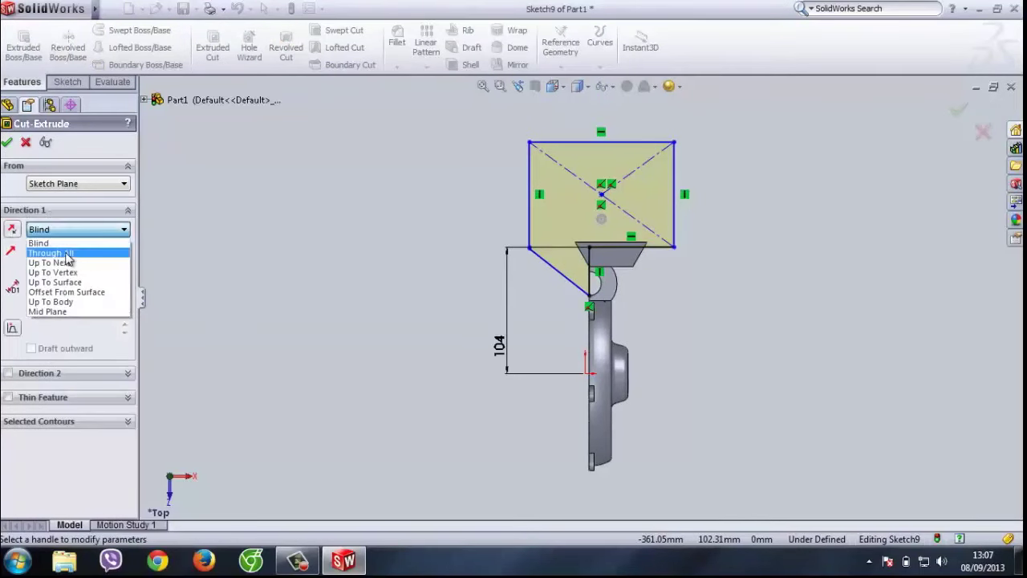
click(65, 313)
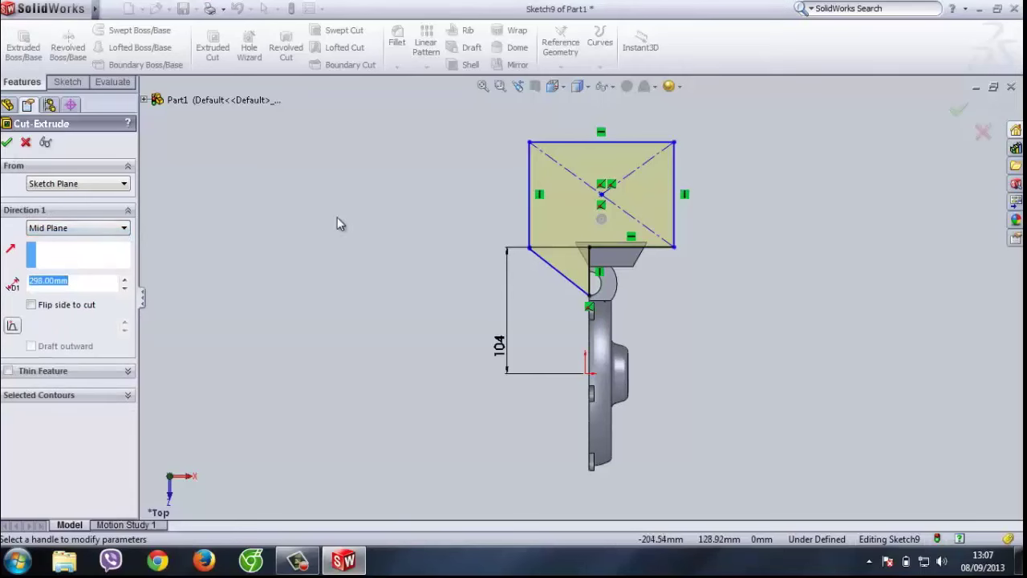
key(shift+Right)
click(7, 145)
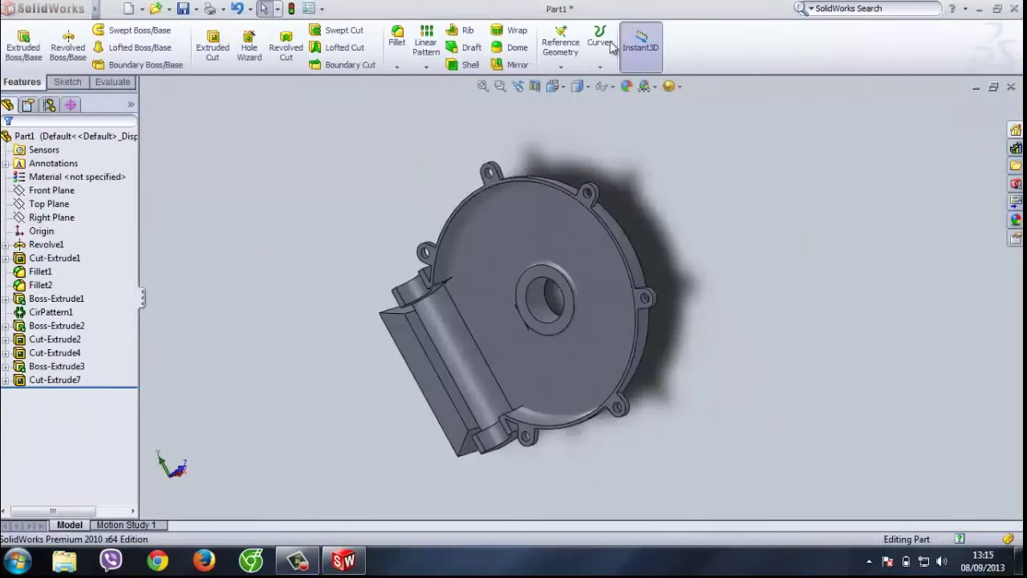
Step: Create a reference plane offset 5 mm from the base block's narrow face beside the channel, with the offset direction flipped
click(560, 50)
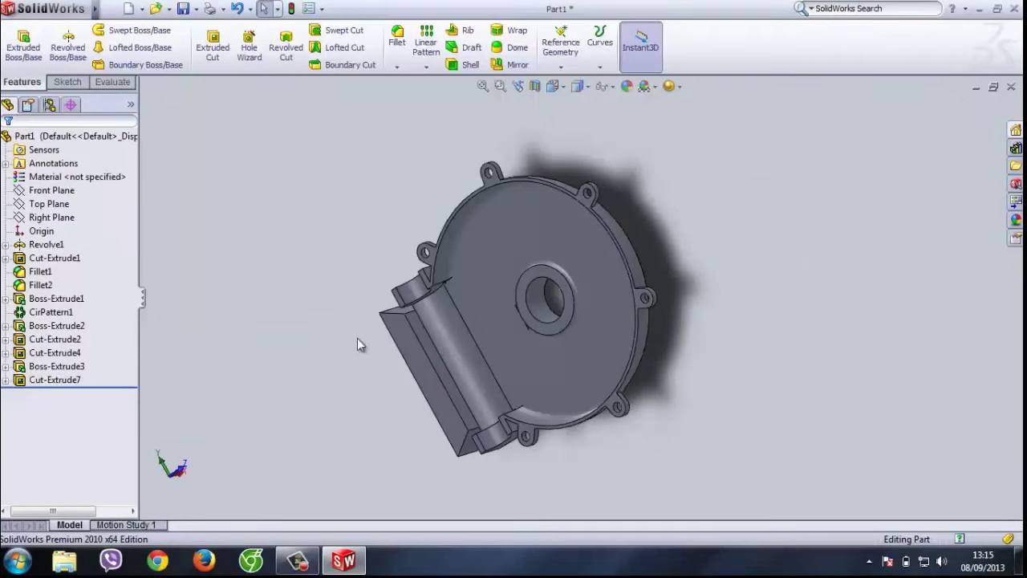
scroll(428, 342, down, 2)
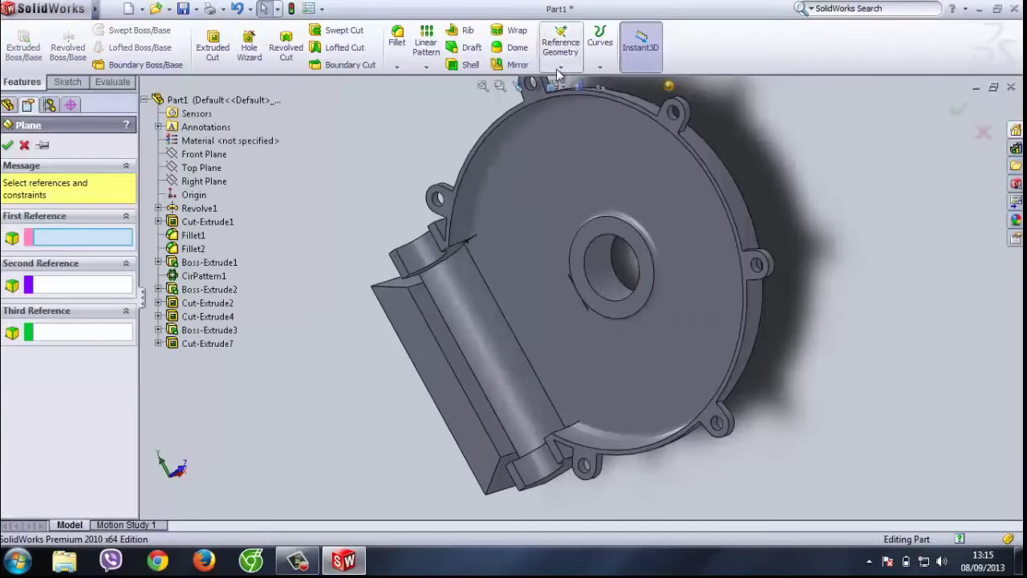
click(437, 334)
scroll(318, 365, up, 5)
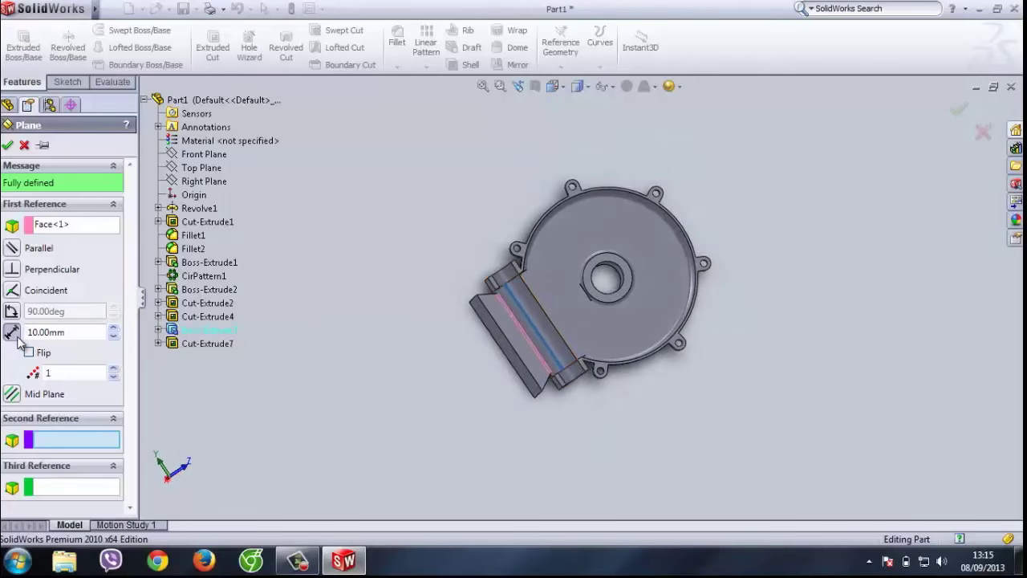
click(79, 331)
text(5)
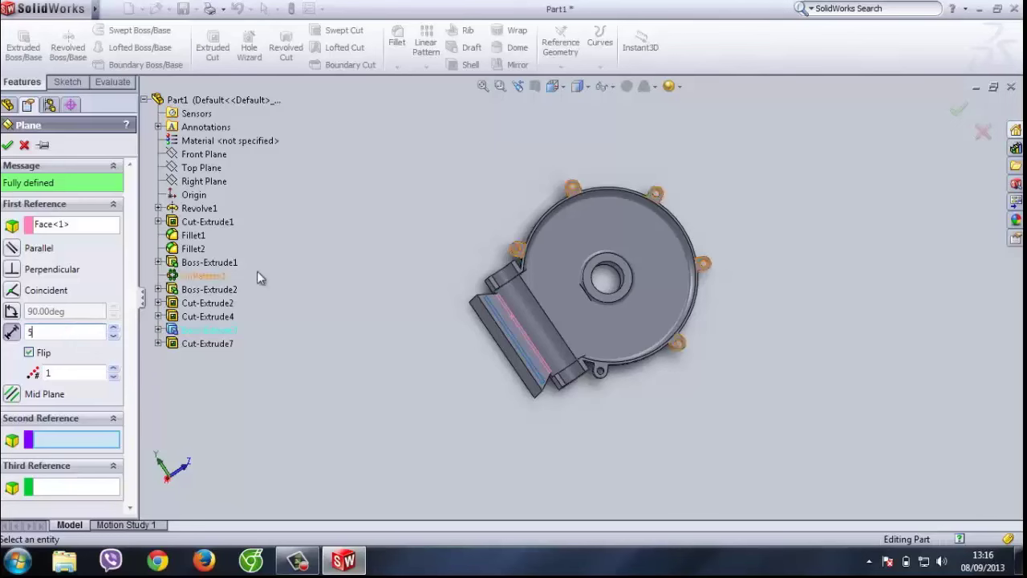
click(7, 145)
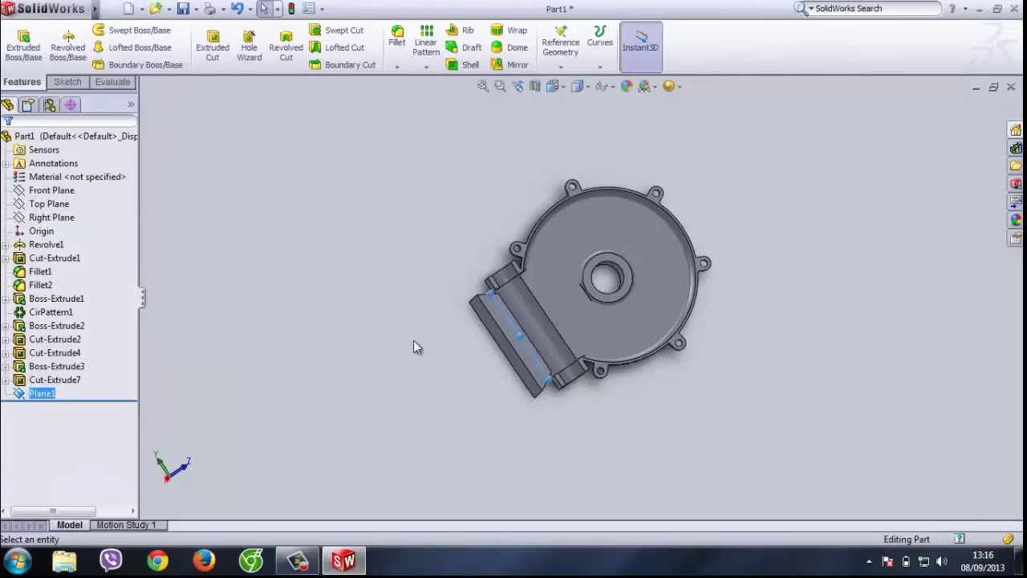
Step: Start a sketch on the new offset plane and draw a center rectangle centered level with the origin and partly overlapping the base block
key(space)
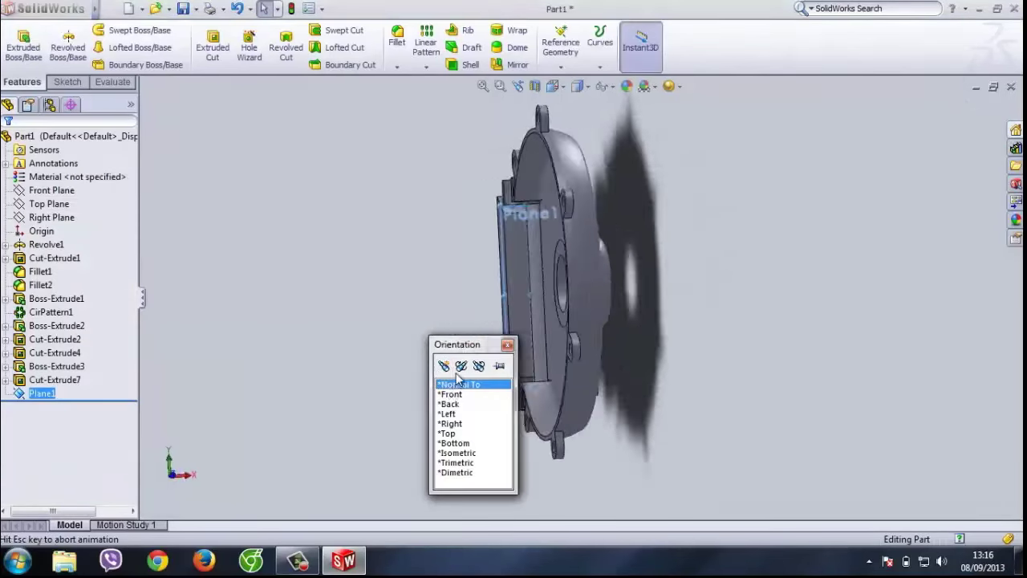
key(space)
click(520, 407)
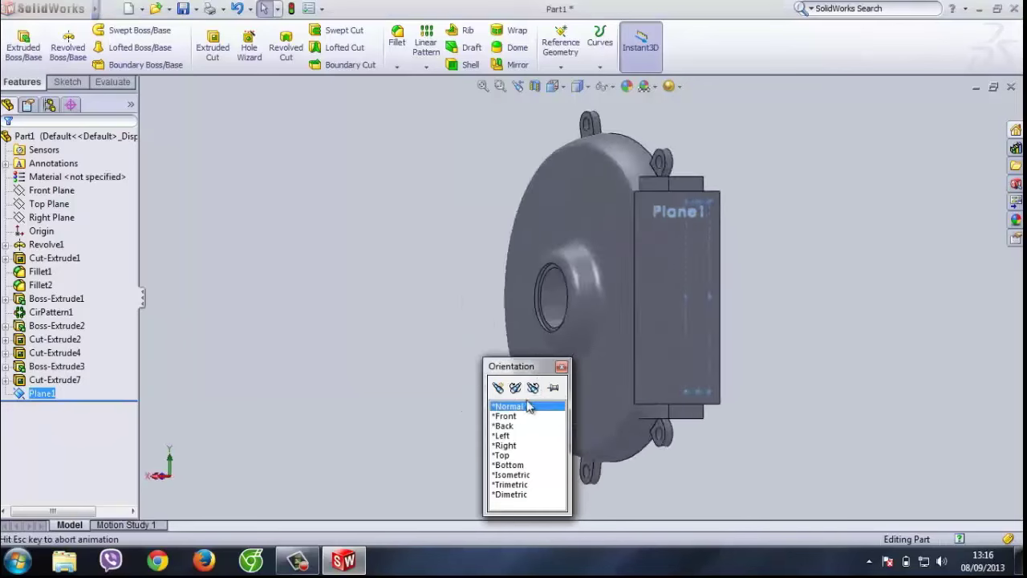
click(68, 83)
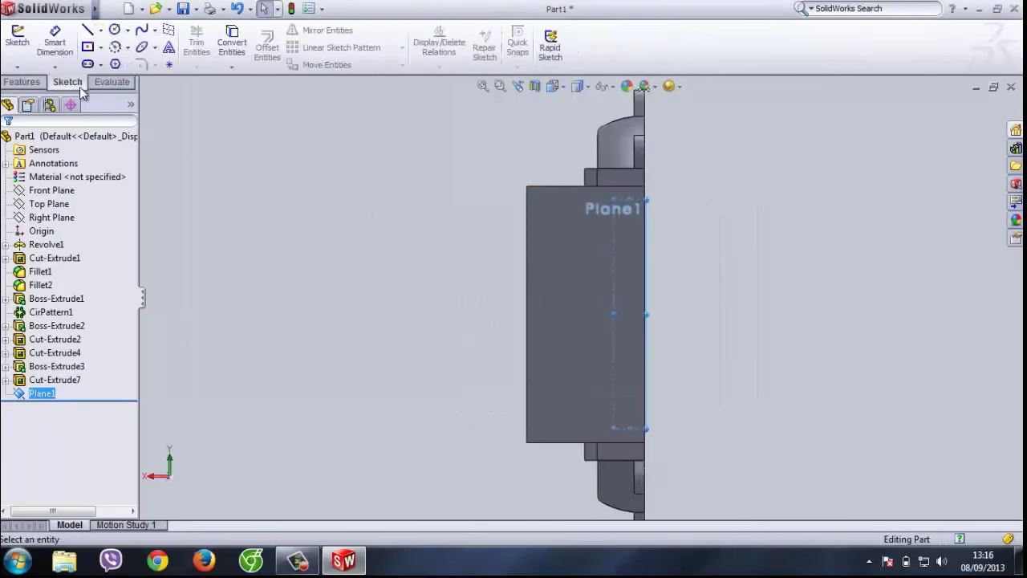
click(90, 48)
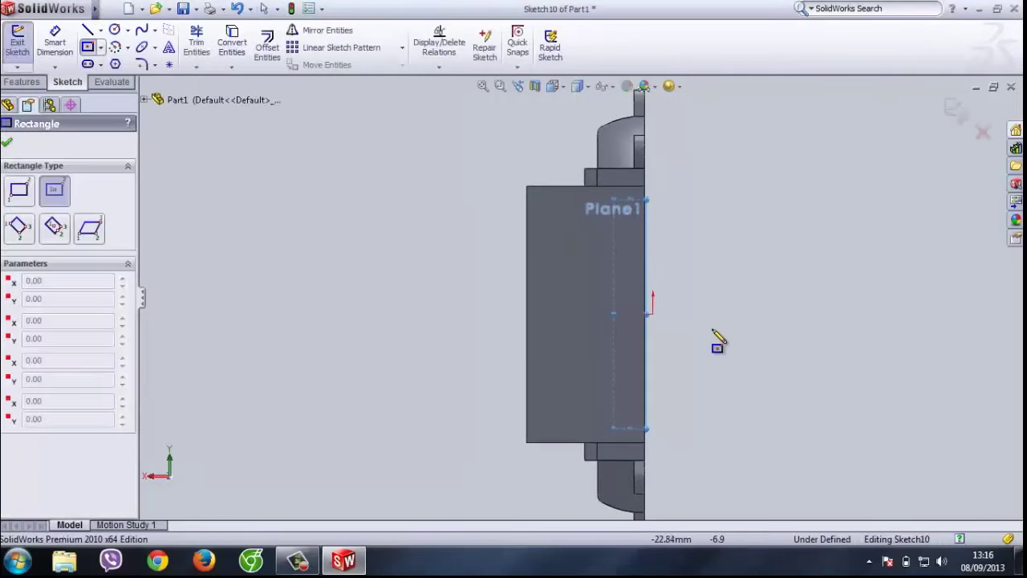
click(722, 313)
click(556, 221)
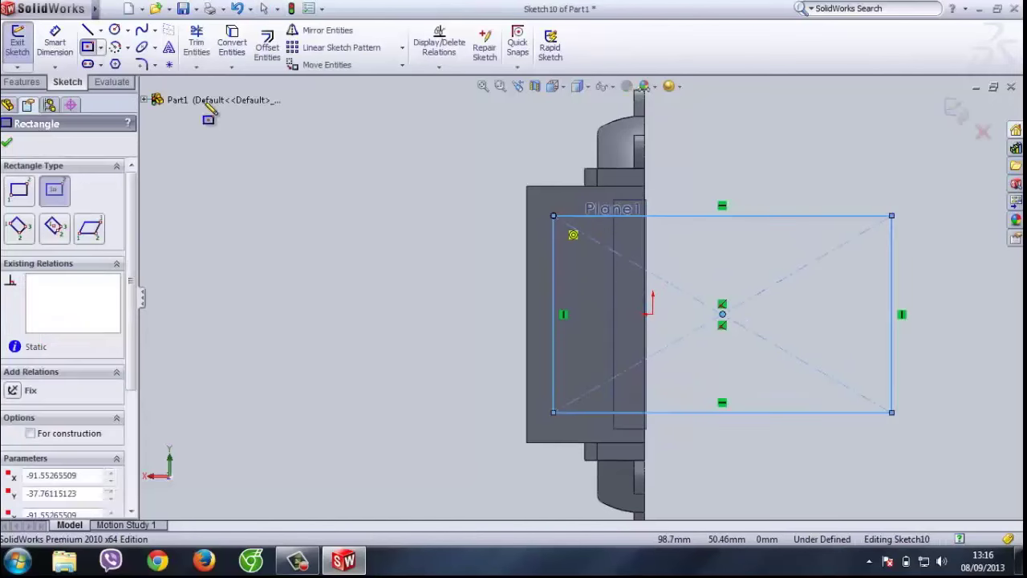
Step: Dimension the rectangle's upper edge 7 mm from the adjacent upper edge of the base block's smaller face
key(Escape)
middle_drag(556, 221, 437, 301)
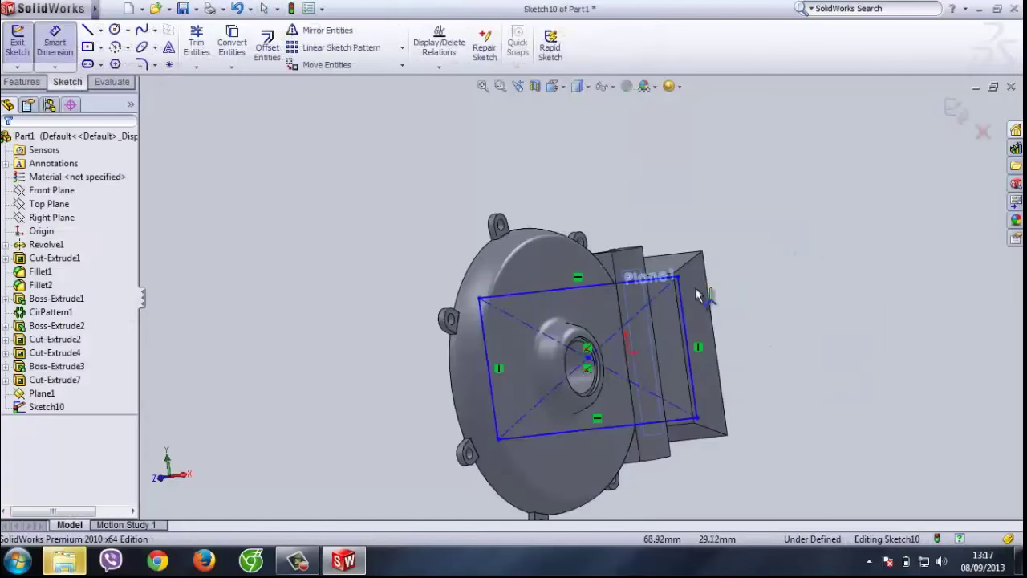
scroll(706, 290, down, 5)
click(597, 267)
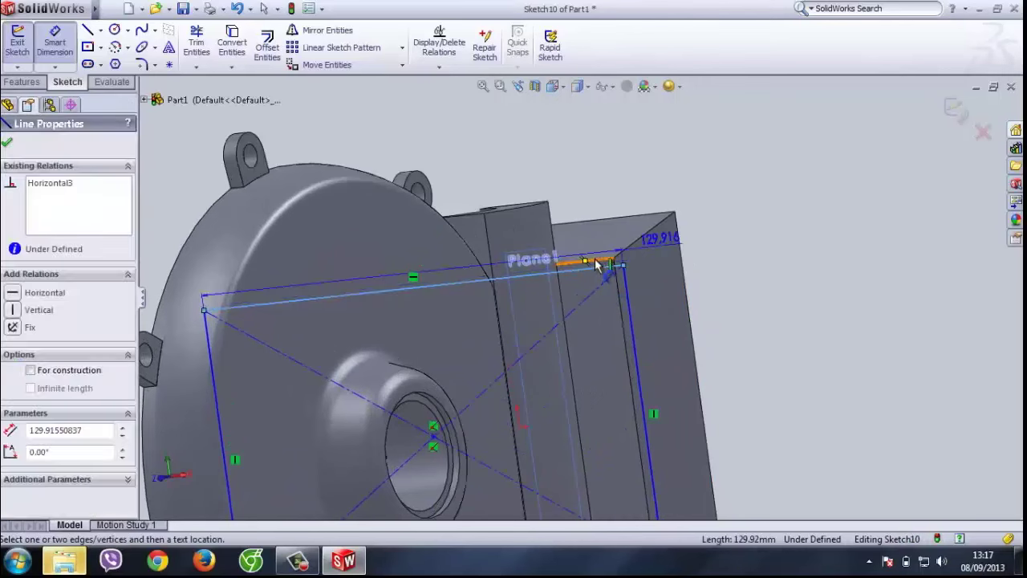
click(706, 261)
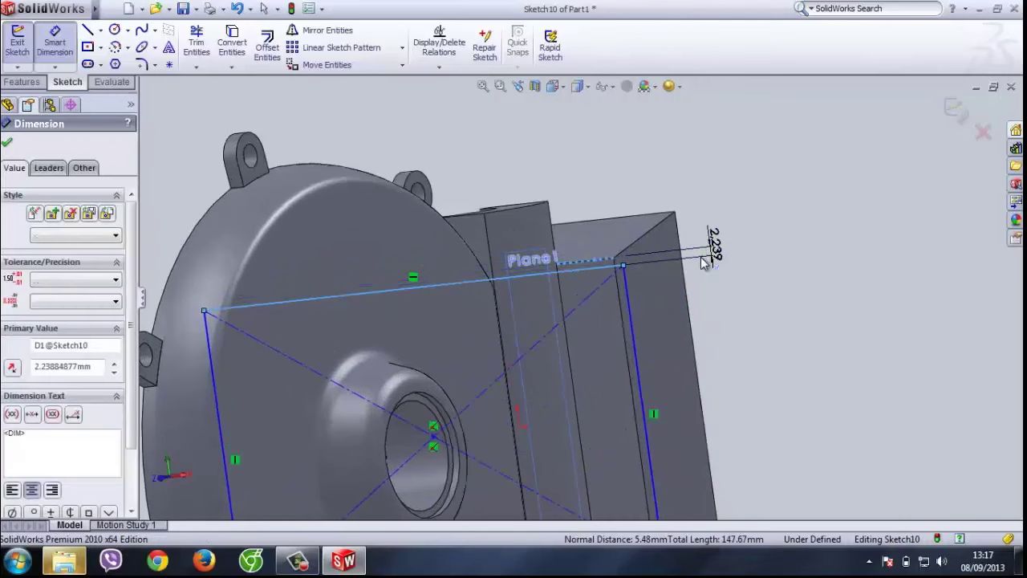
text(7)
key(Return)
scroll(707, 301, up, 4)
scroll(706, 301, up, 1)
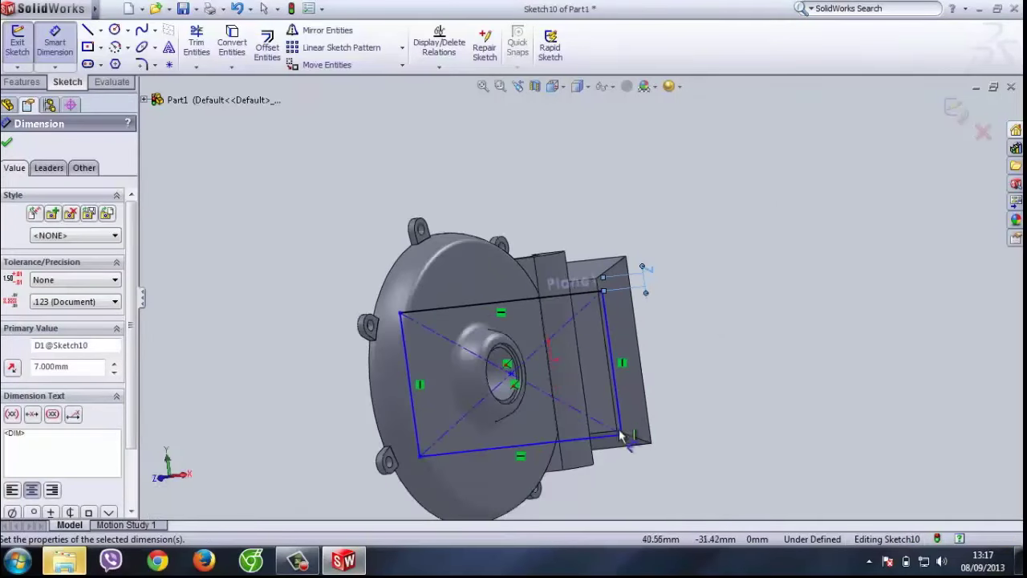
Step: Dimension the rectangle's lower edge 7 mm from the block face's lower edge, reversing the dimension's direction so it lies inward
click(608, 439)
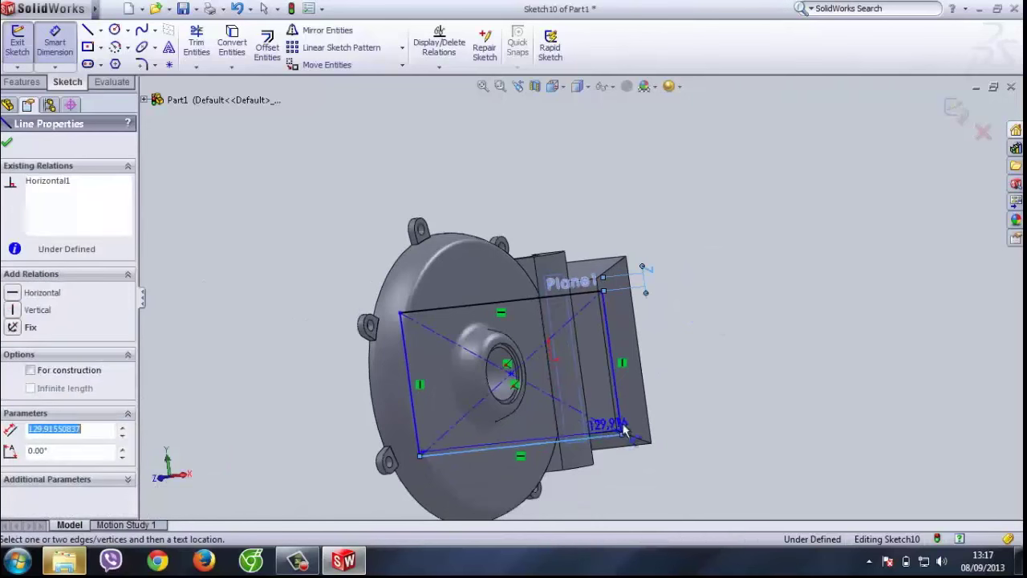
key(Escape)
scroll(618, 437, down, 5)
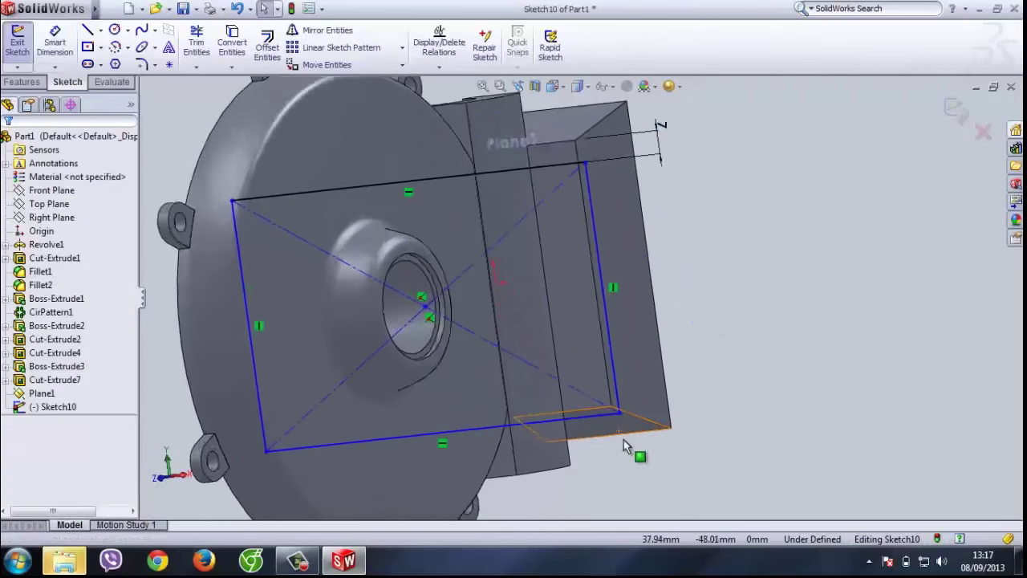
click(573, 404)
click(575, 401)
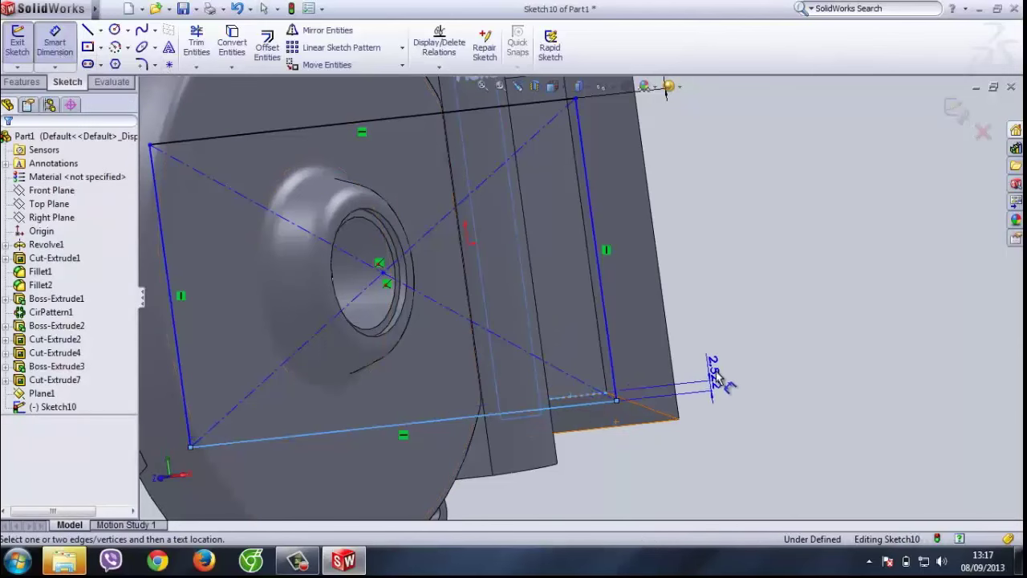
click(726, 381)
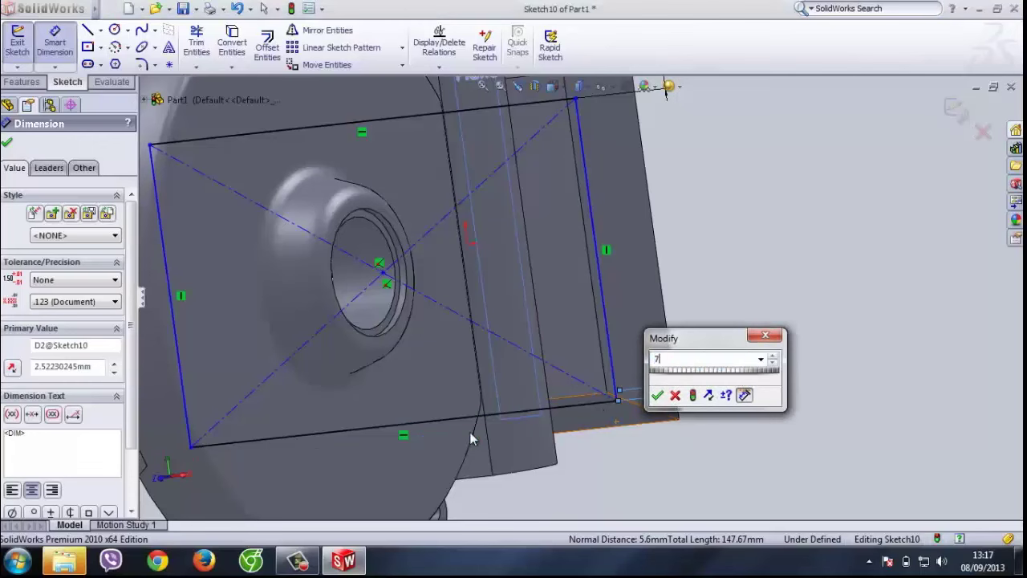
click(764, 336)
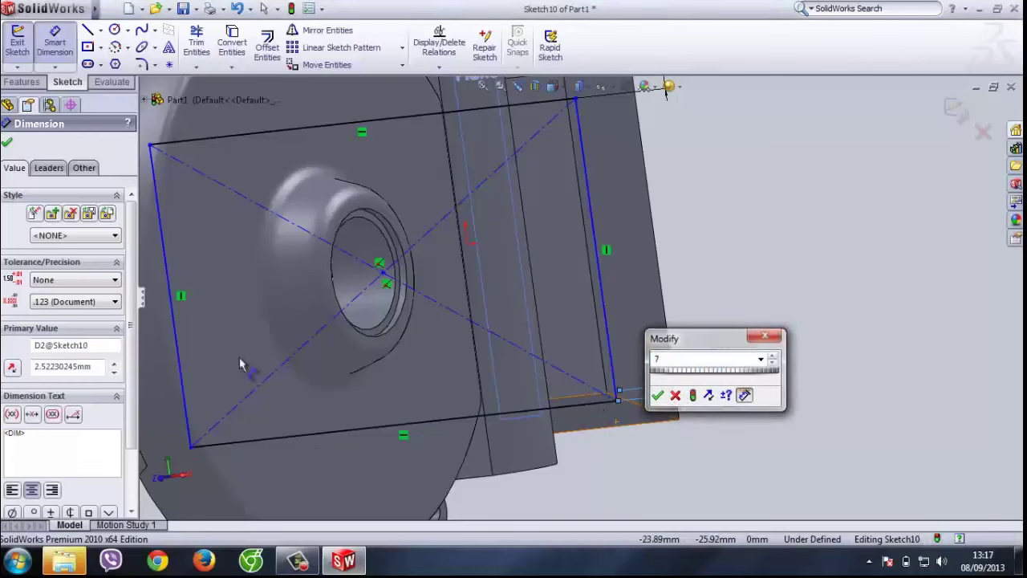
drag(95, 368, 59, 367)
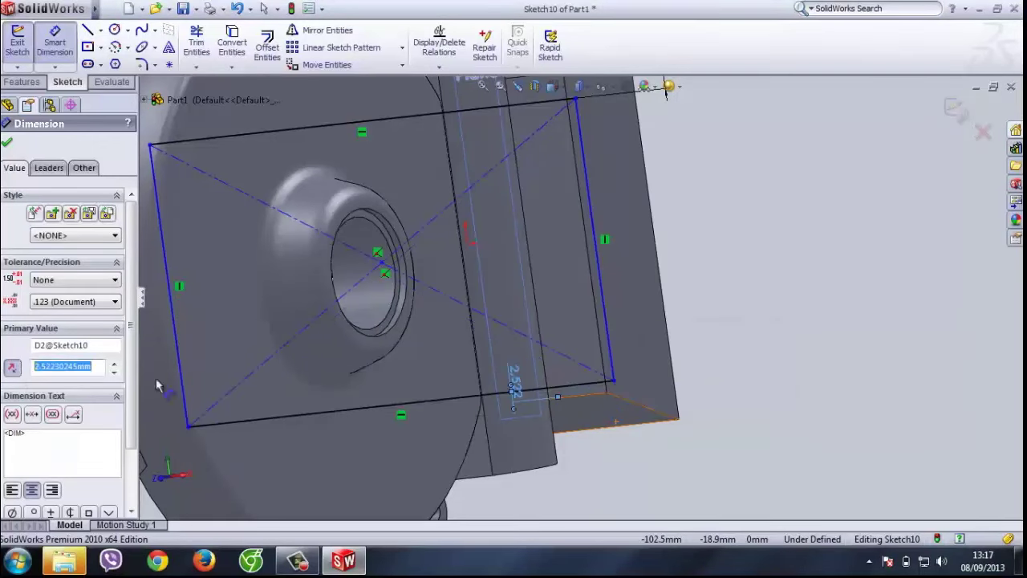
text(2.36)
click(679, 349)
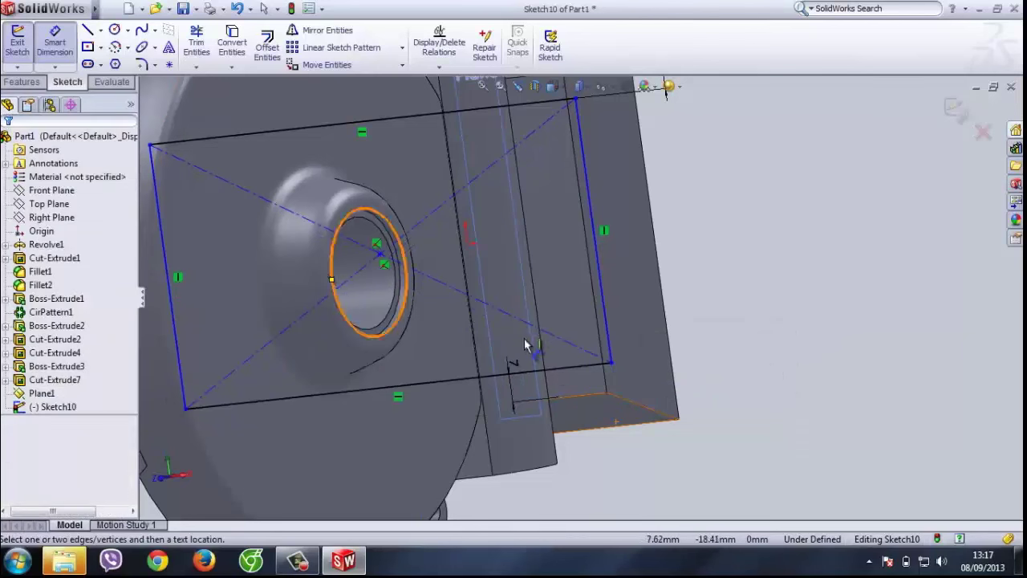
Step: Dimension the rectangle's vertical side over the block 7 mm from the adjacent vertical edge, with the dimension's direction reversed
click(605, 321)
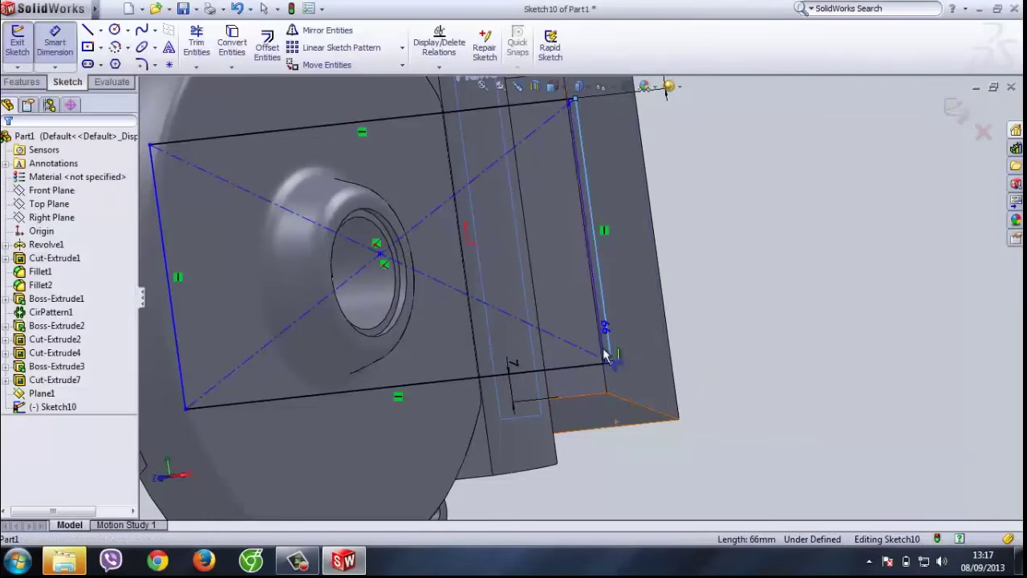
click(625, 463)
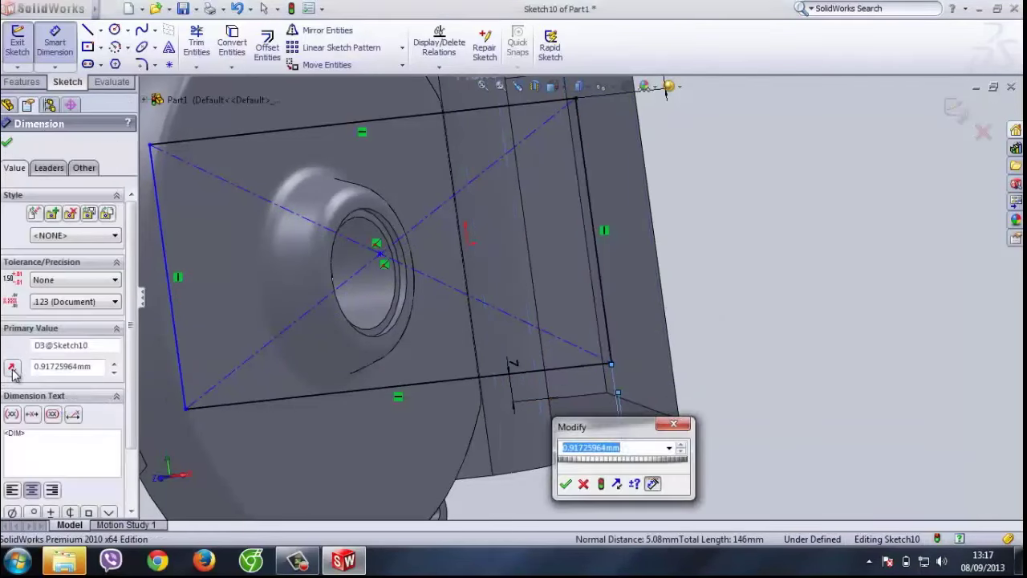
click(65, 365)
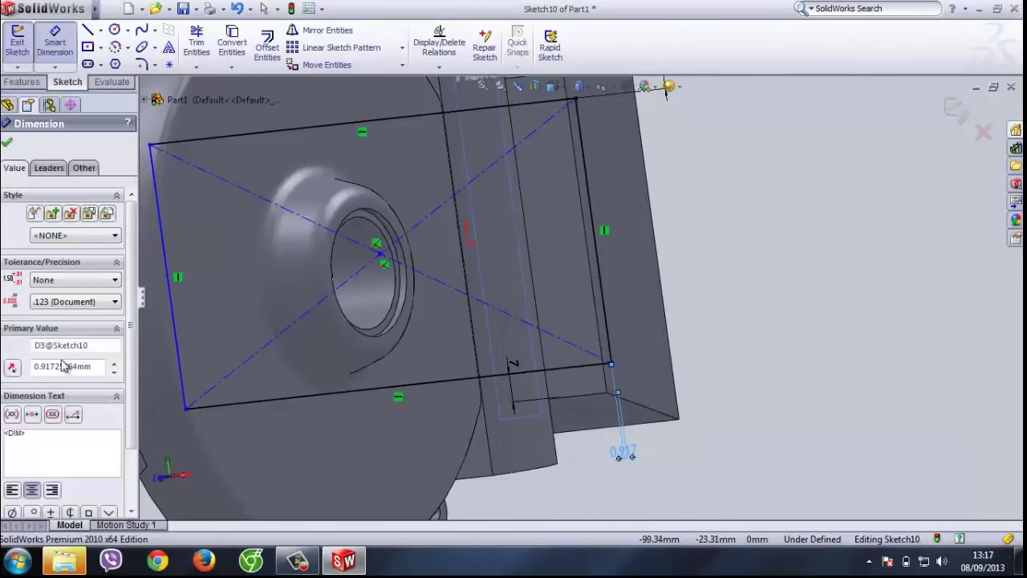
click(13, 368)
click(867, 397)
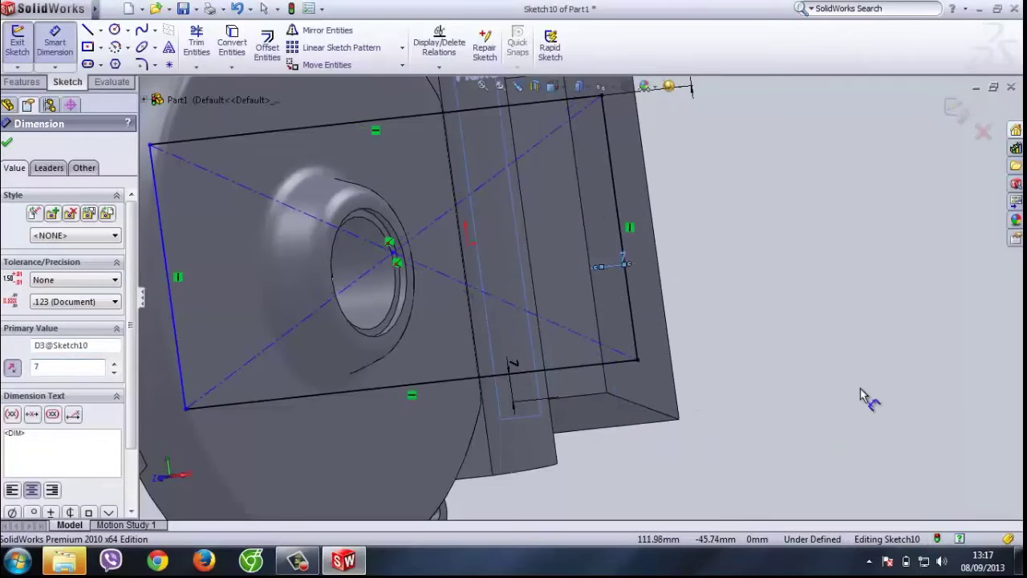
Step: Flip the sense of the vertical side's 7 mm dimension so the side lies inside the block face's edge
mouse_move(881, 401)
middle_down()
mouse_move(810, 395)
mouse_move(754, 369)
middle_up()
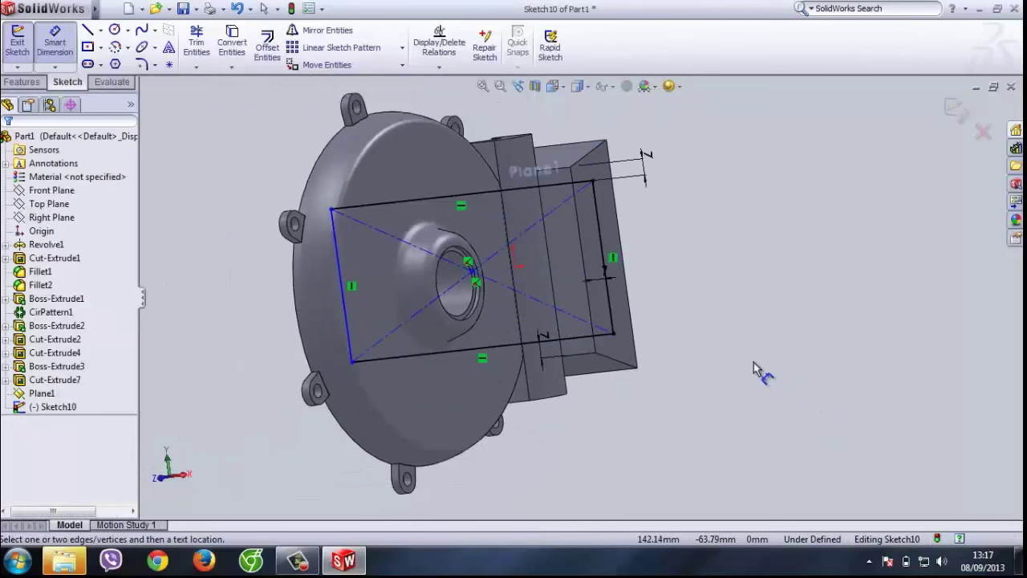
click(600, 285)
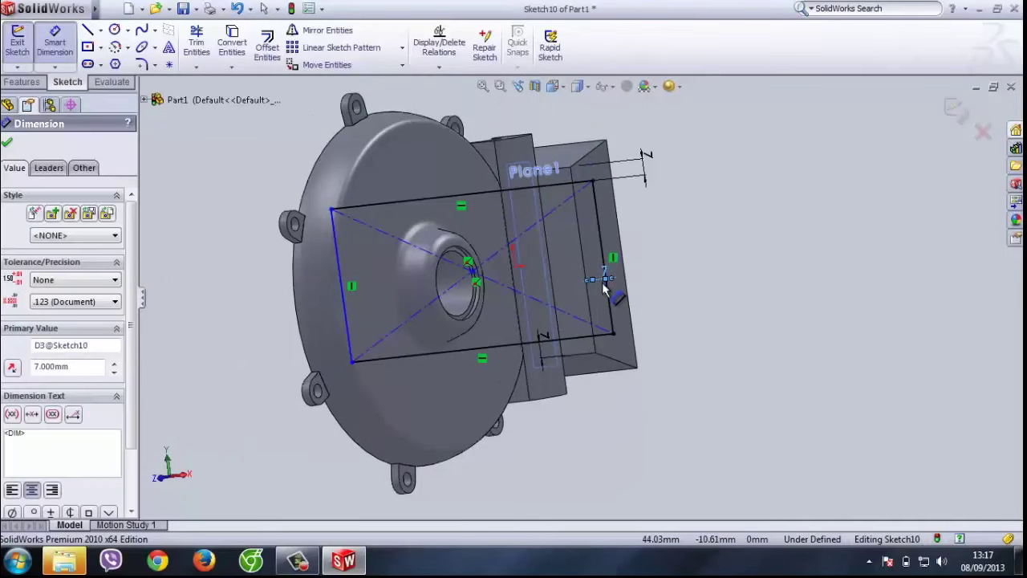
click(600, 279)
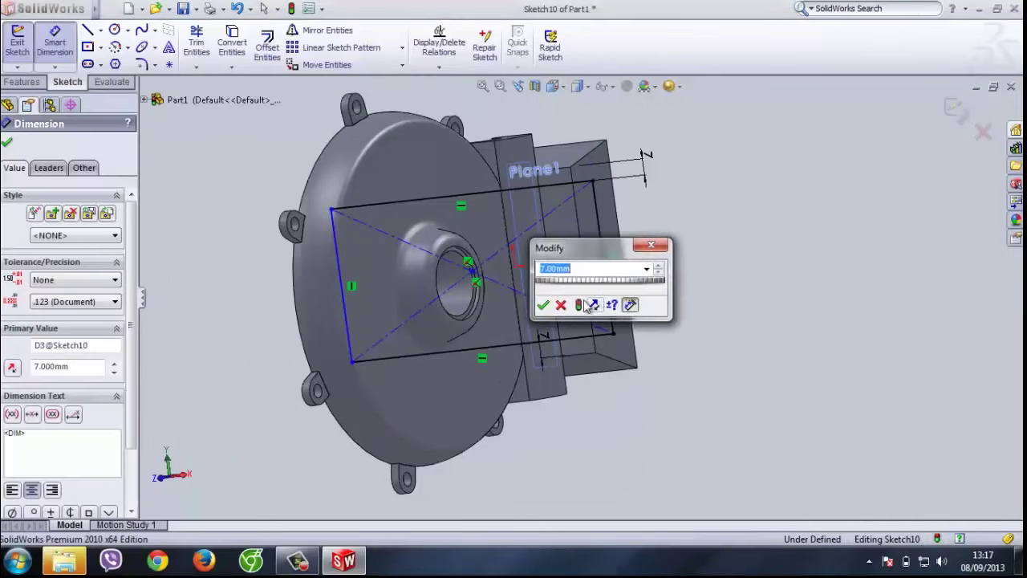
click(595, 308)
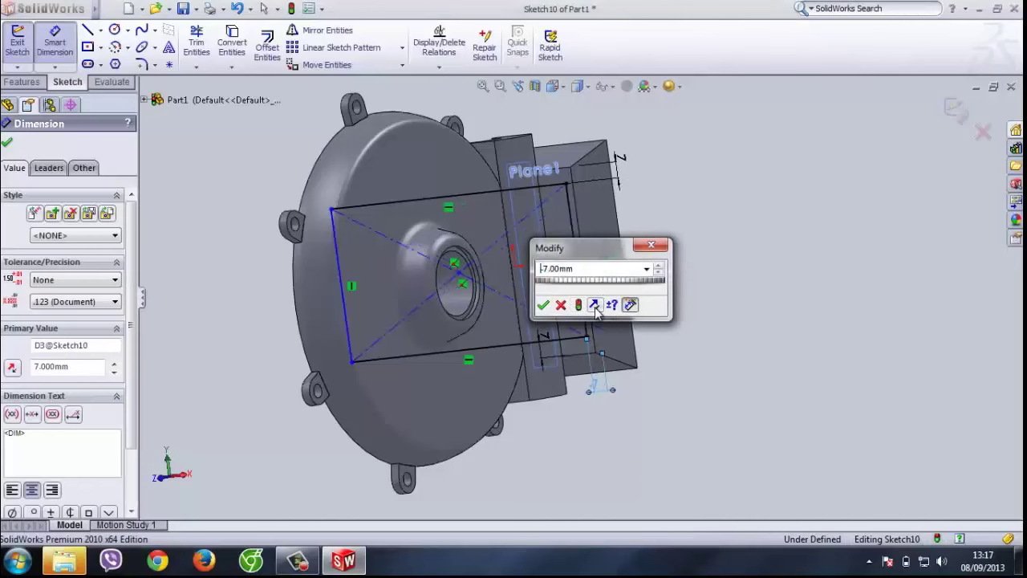
click(543, 305)
scroll(610, 281, down, 5)
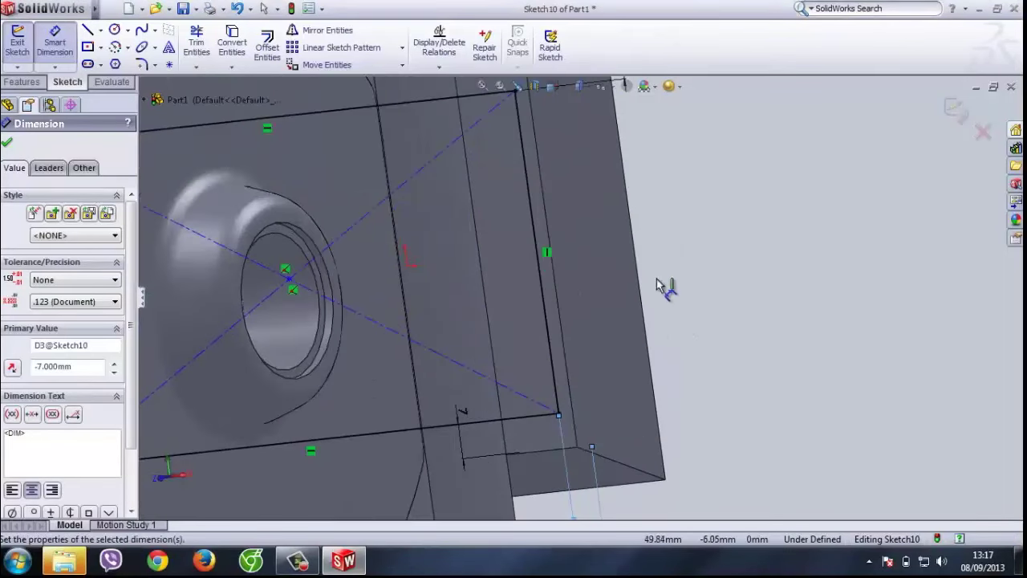
scroll(654, 287, up, 8)
middle_drag(752, 280, 561, 314)
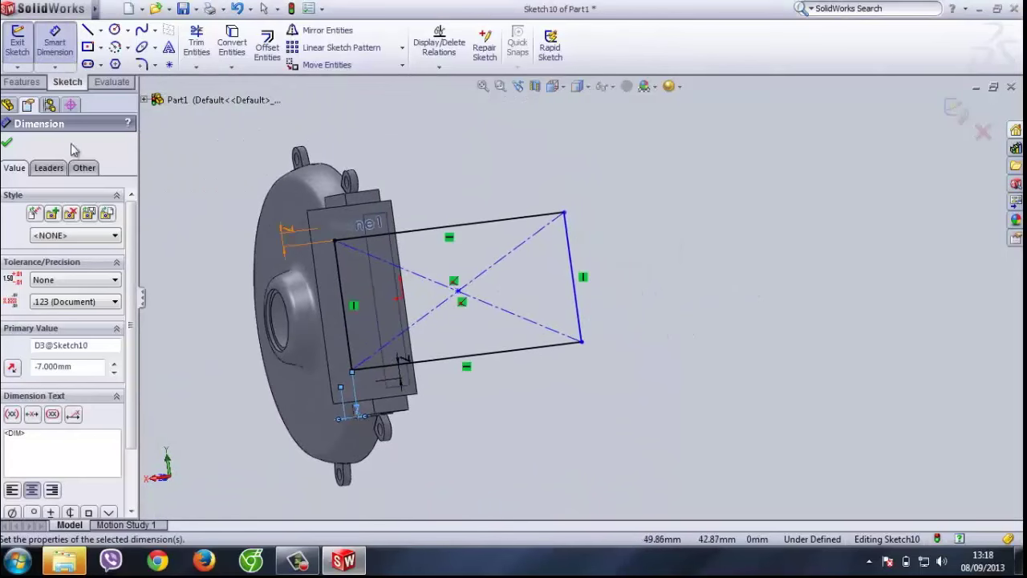
Step: Cut-extrude the rectangle Blind to a 69 mm depth with a 30° draft outward
click(22, 82)
click(212, 46)
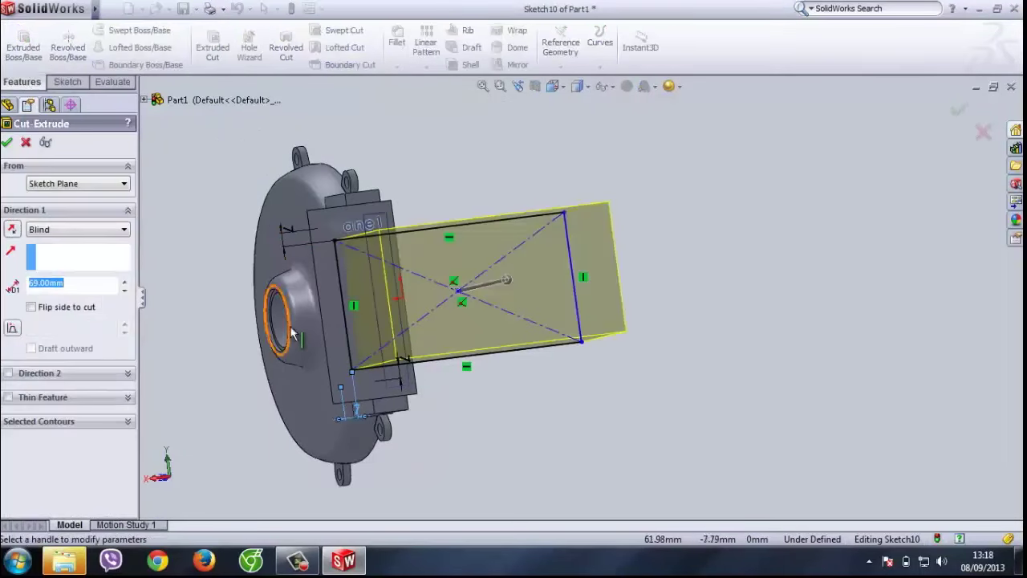
middle_drag(293, 334, 220, 287)
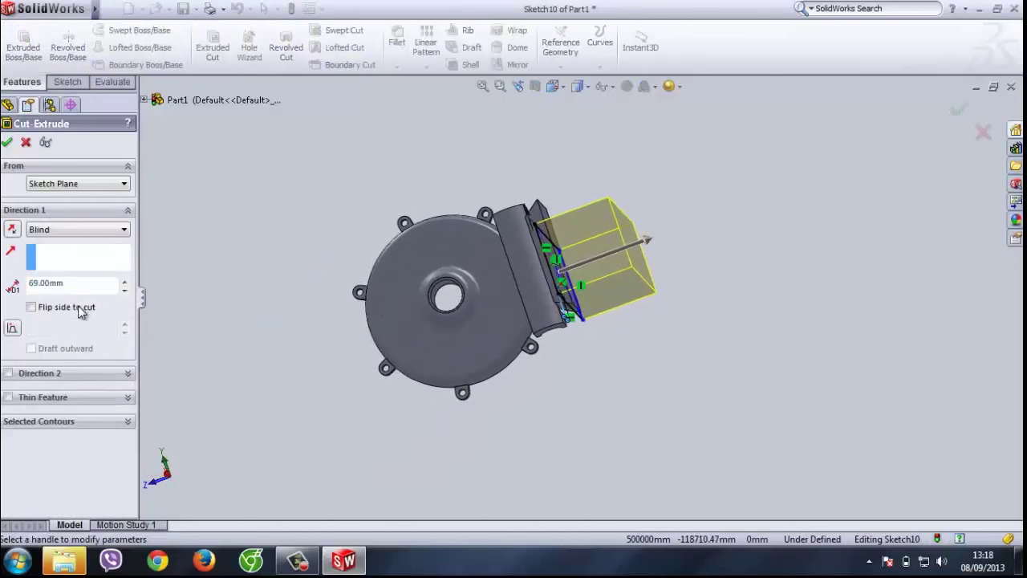
click(13, 327)
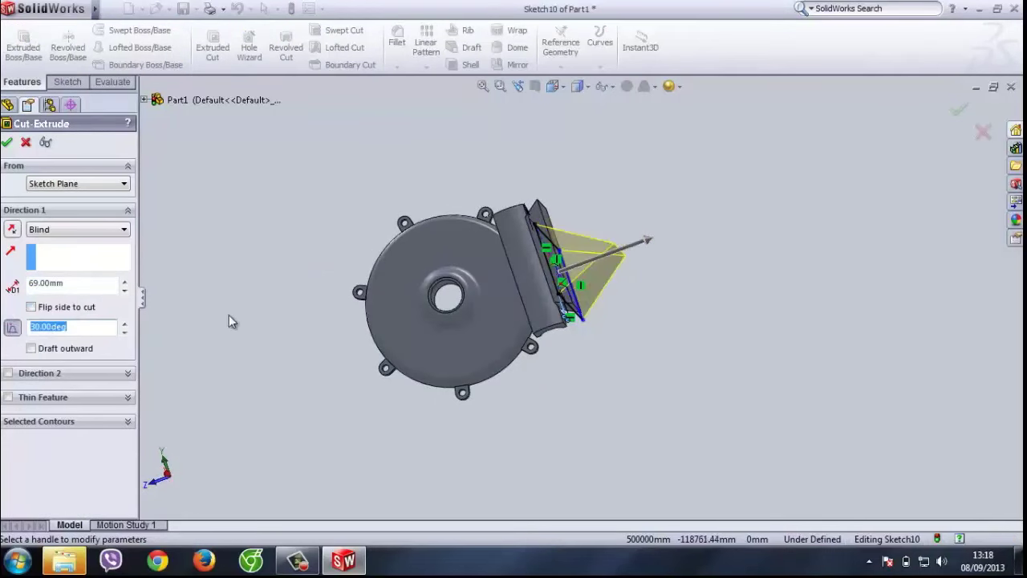
click(31, 349)
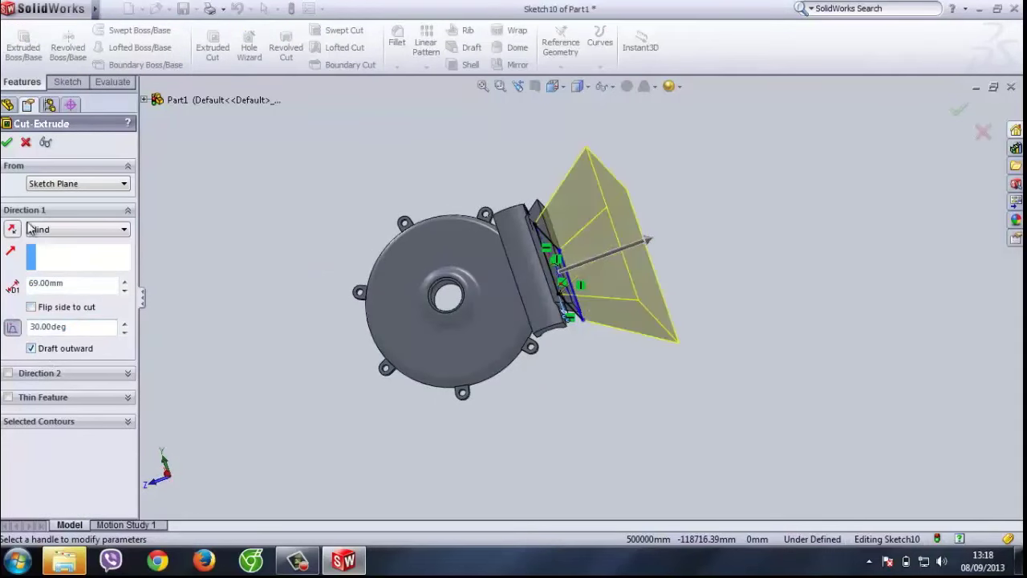
click(8, 143)
Step: Hide the offset reference plane Plane1 used for the drafted cut
mouse_move(314, 373)
middle_down()
mouse_move(201, 422)
mouse_move(720, 280)
mouse_move(683, 326)
mouse_move(737, 304)
middle_up()
click(720, 286)
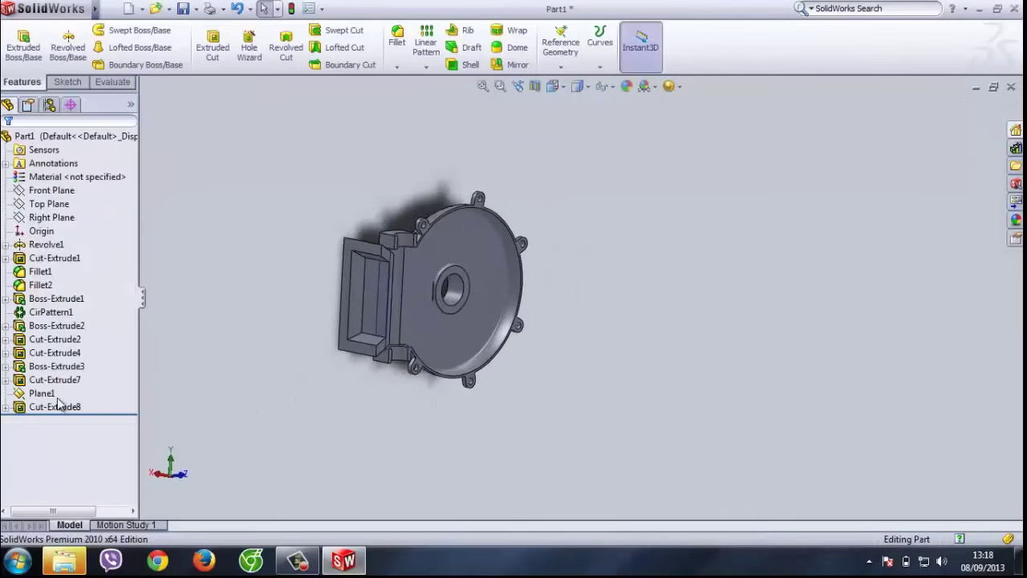
click(56, 366)
click(147, 368)
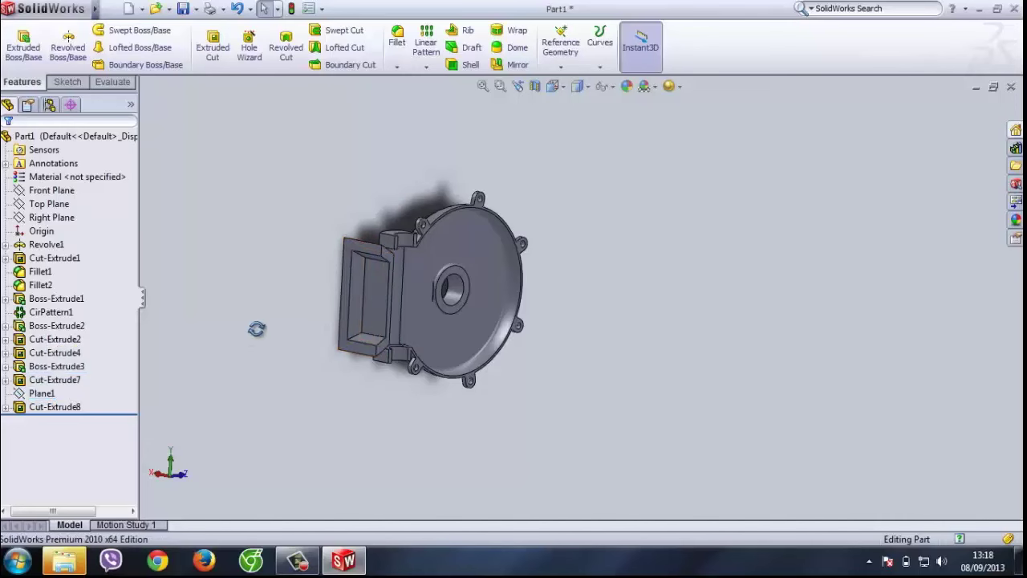